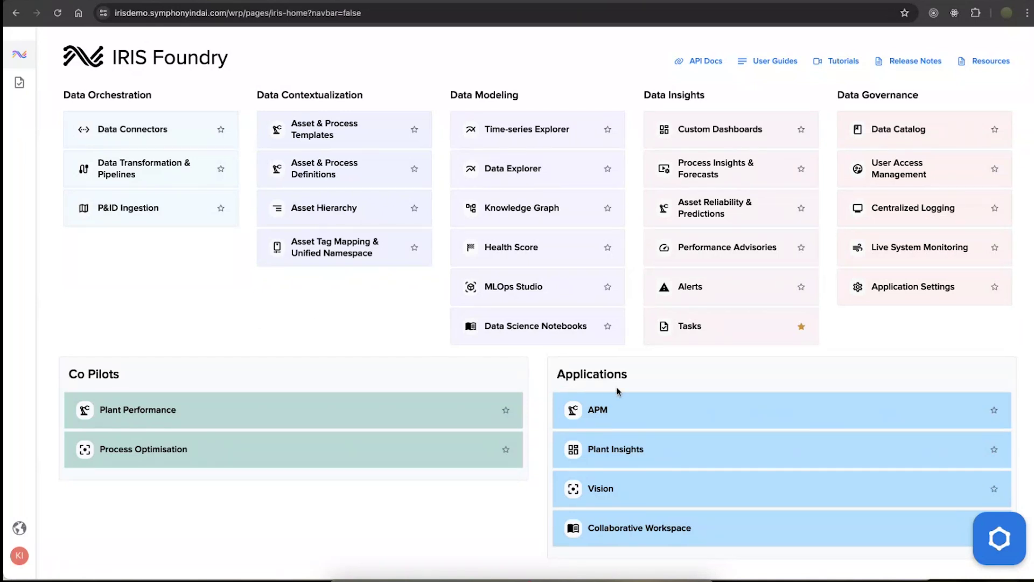
# - From the APM dashboard, add the 65% Health Score card to the WebinarDemo workspace
pyautogui.click(603, 414)
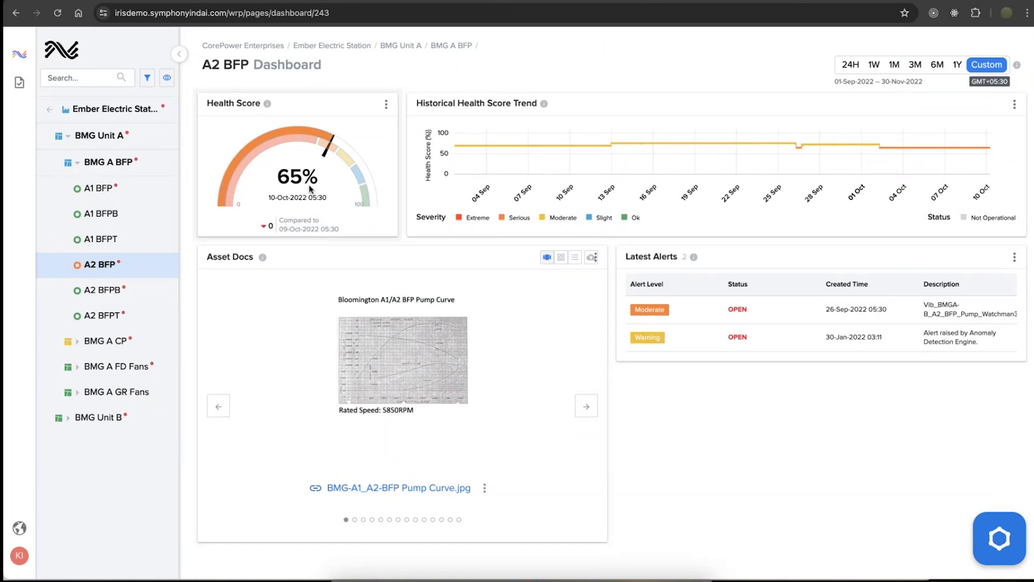
pyautogui.moveTo(483, 133)
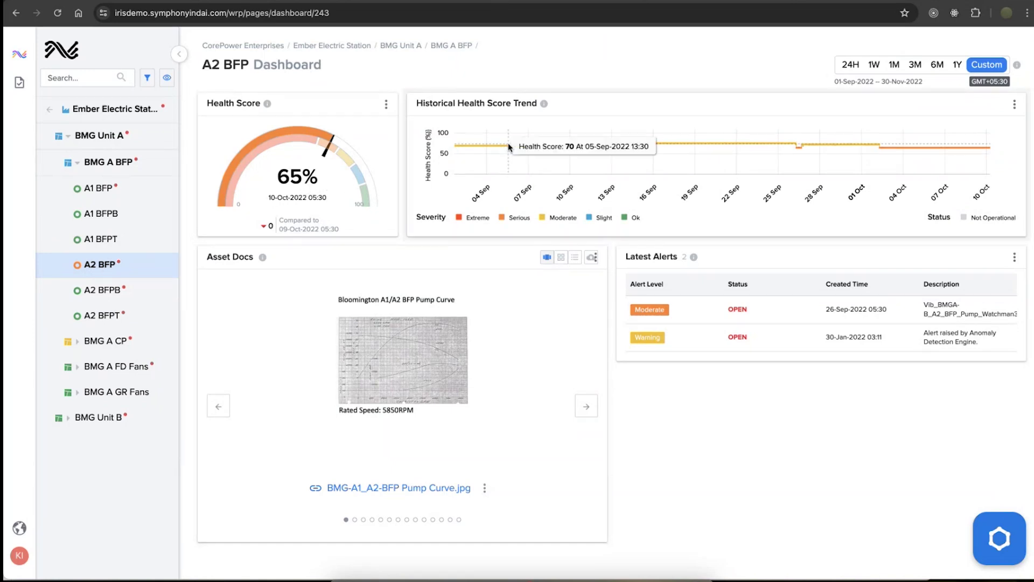
pyautogui.click(387, 104)
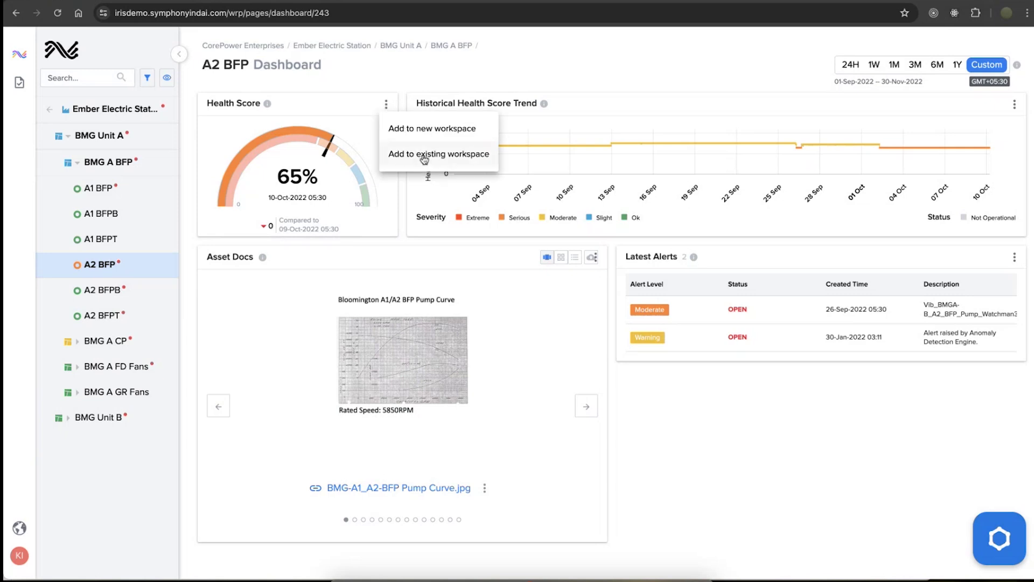
pyautogui.click(424, 156)
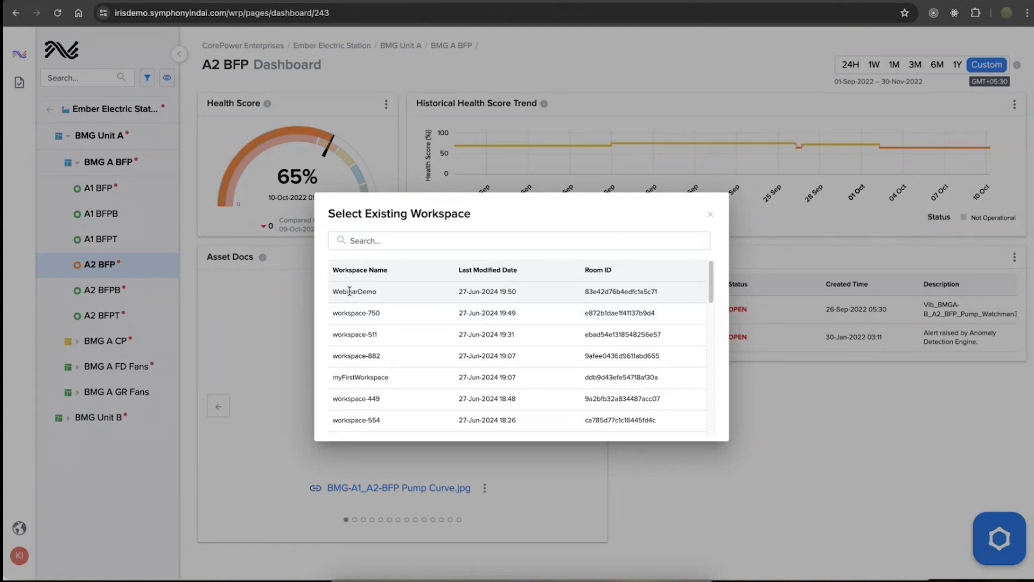
pyautogui.click(351, 293)
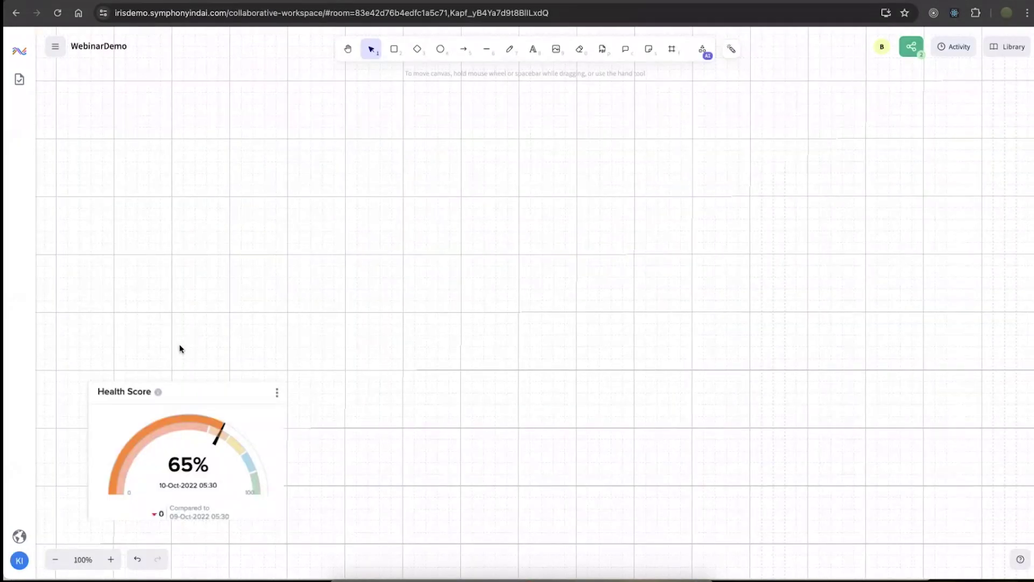
# - Drag the Health Score card higher on the WebinarDemo canvas
pyautogui.moveTo(169, 399); pyautogui.dragTo(196, 209)
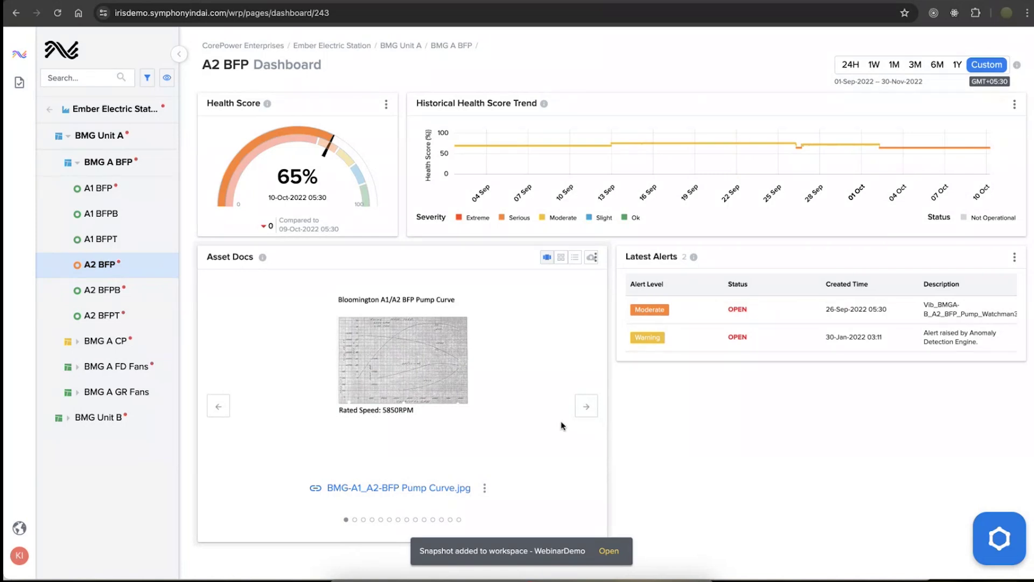
# - Add the Latest Alerts card to WebinarDemo, raise it on the canvas, then open the A2 BFP Alerts page
pyautogui.click(1014, 257)
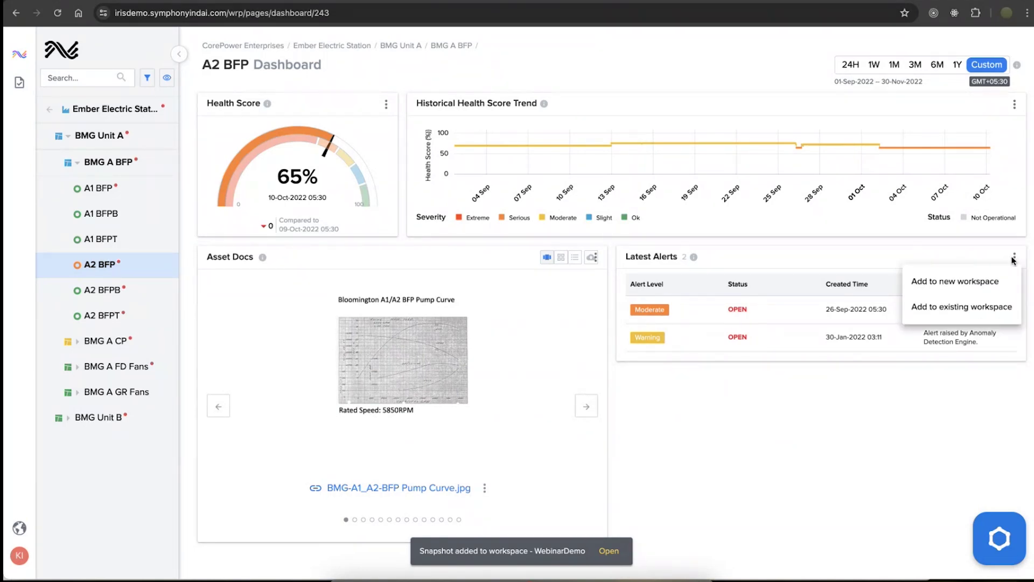
pyautogui.click(969, 308)
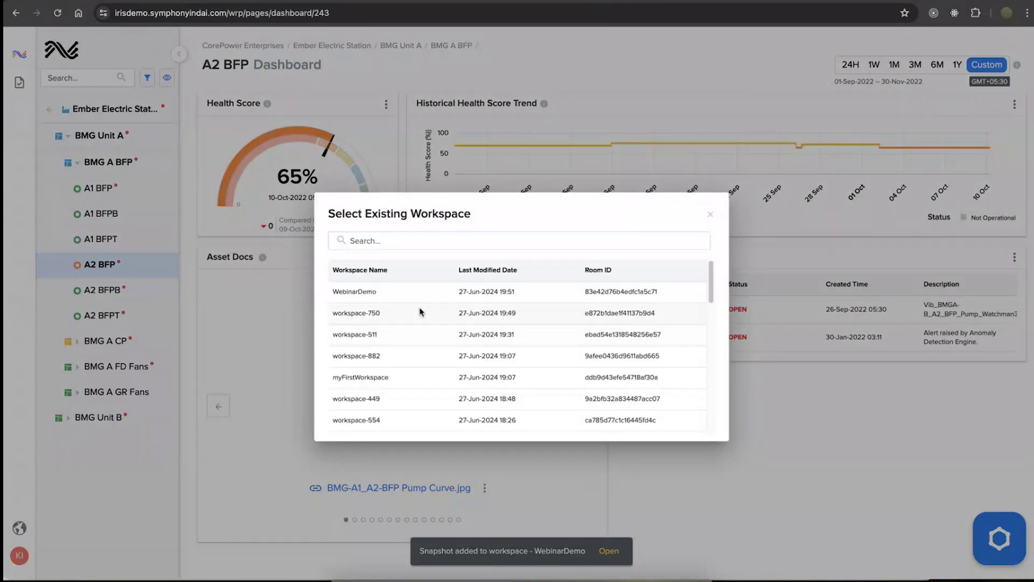
pyautogui.click(352, 299)
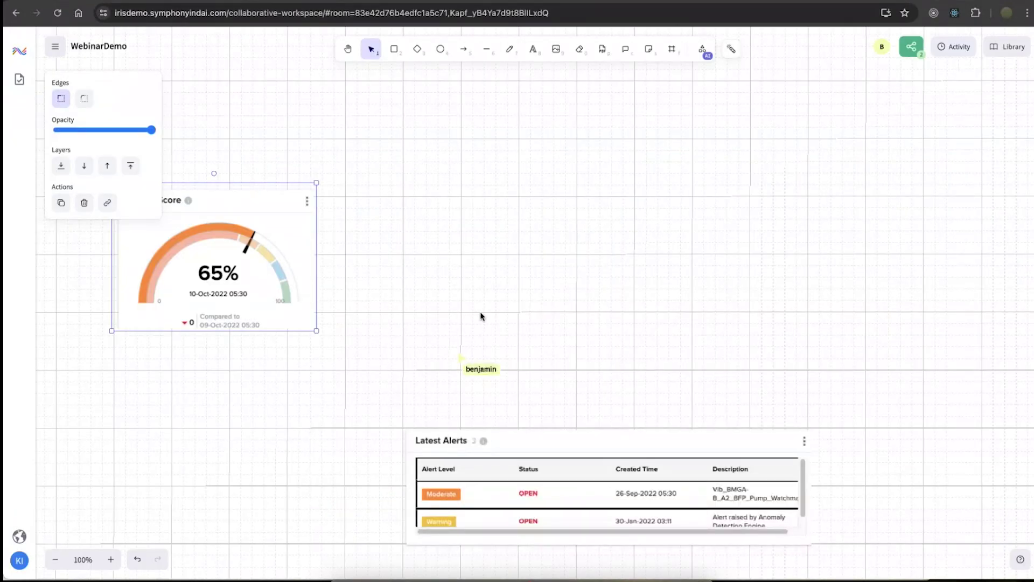
pyautogui.moveTo(583, 467); pyautogui.dragTo(584, 264)
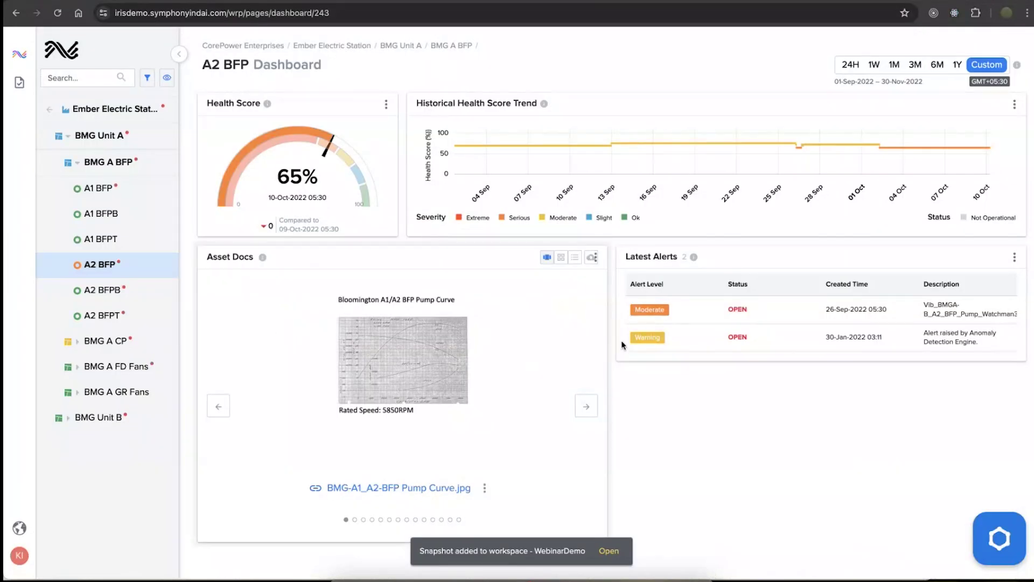
pyautogui.click(652, 258)
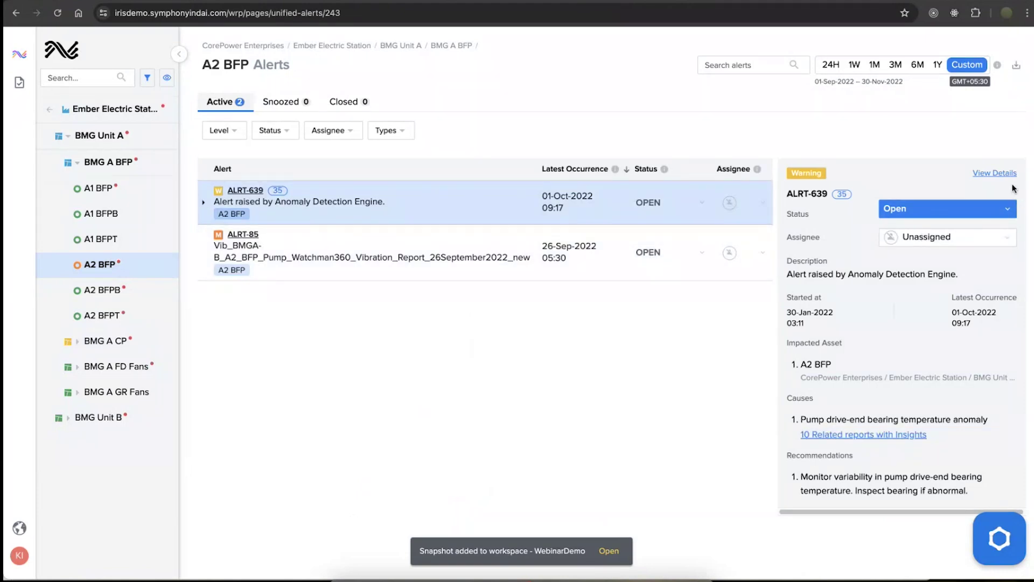
# - Open alert ALRT-639's analysis and plot its five contributing channels in the Multichannel View
pyautogui.click(995, 172)
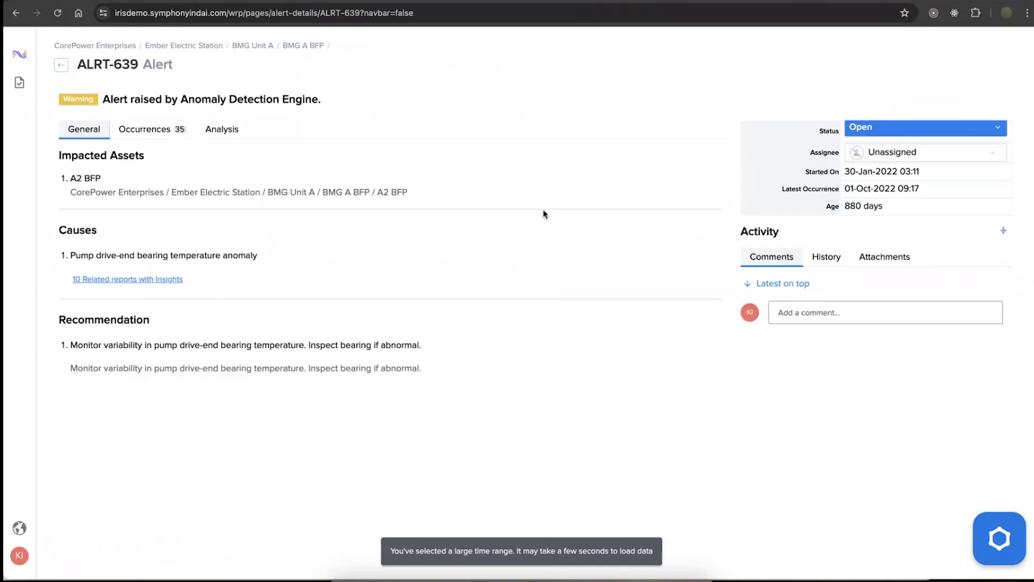
pyautogui.click(219, 134)
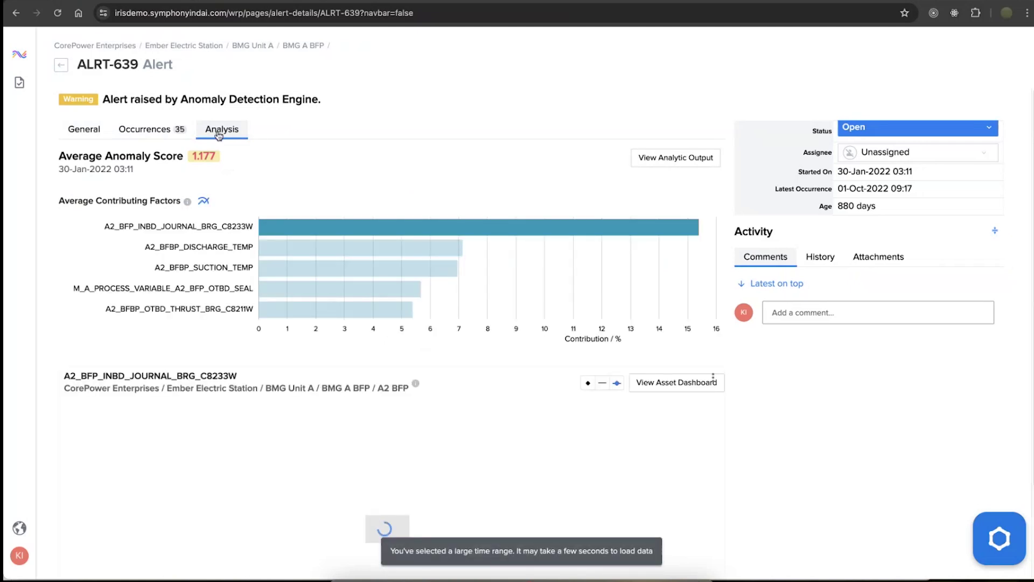
pyautogui.click(205, 203)
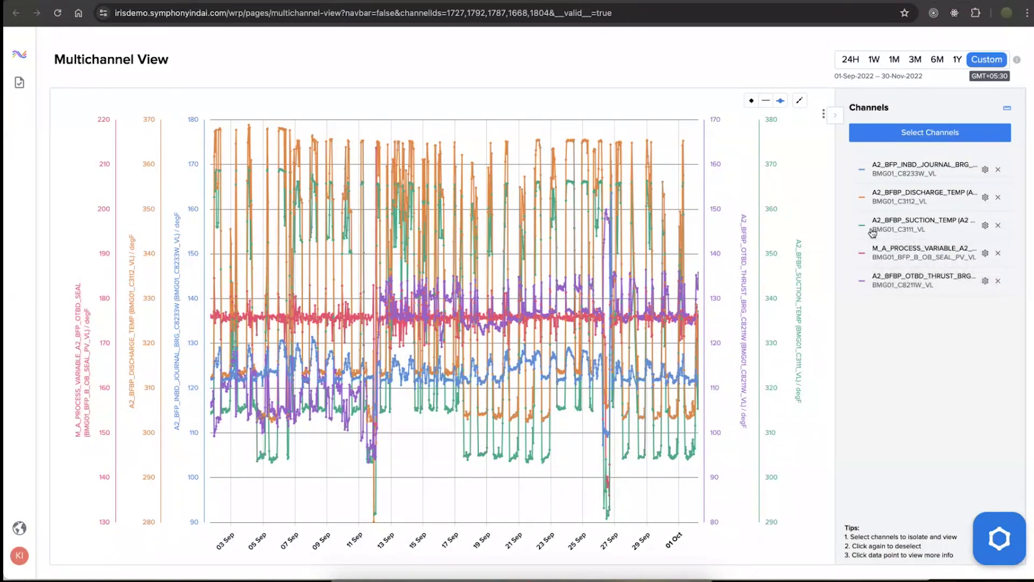
# - Isolate the DISCHARGE_TEMP and SUCTION_TEMP channels and add that chart to WebinarDemo
pyautogui.click(892, 204)
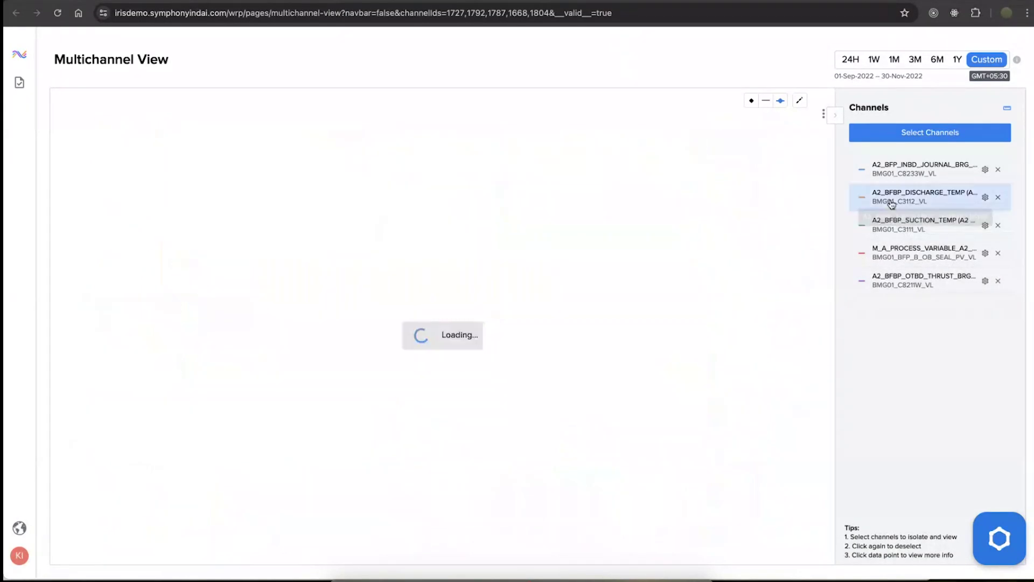
pyautogui.click(888, 231)
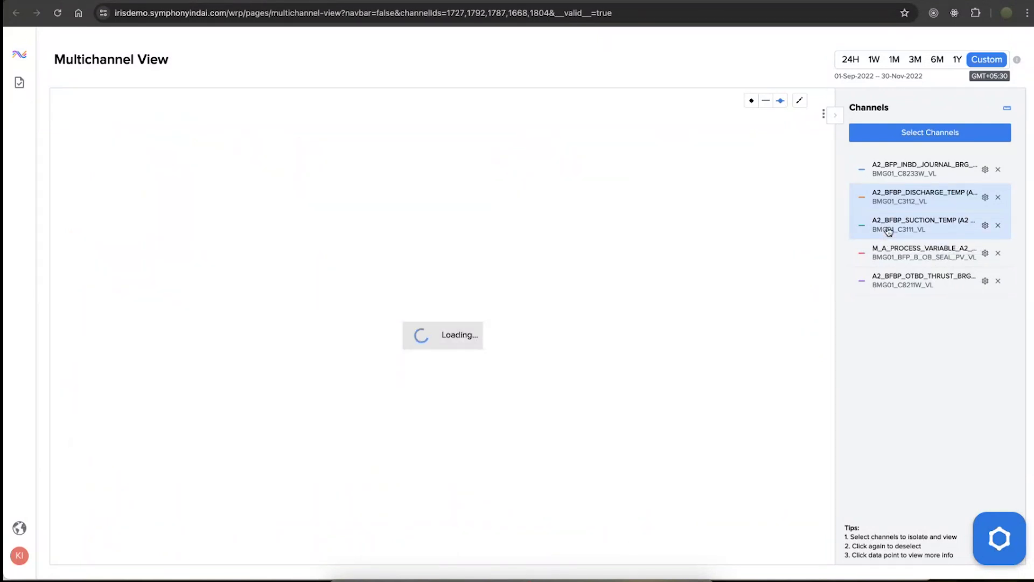
pyautogui.click(823, 115)
pyautogui.click(839, 167)
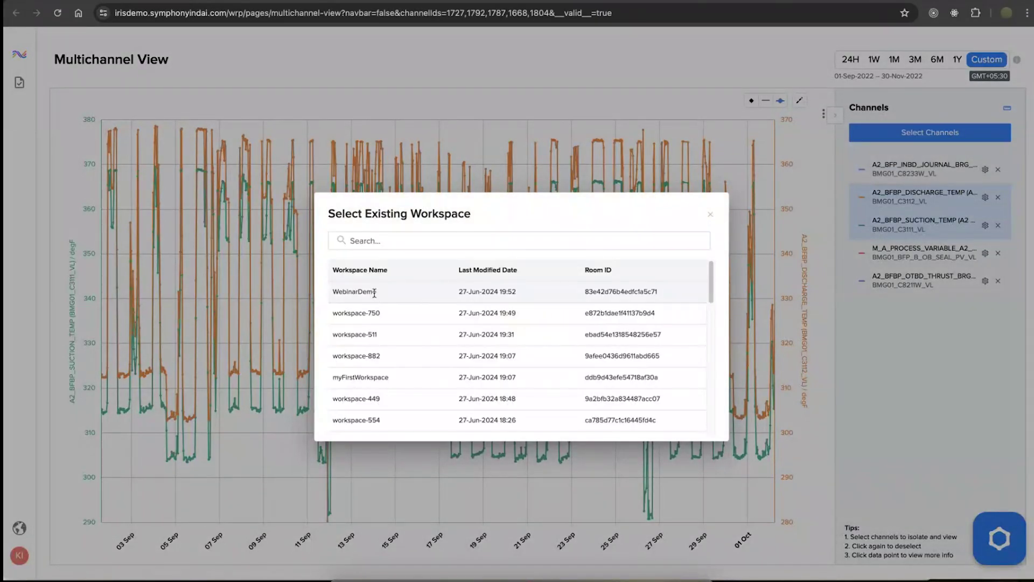
pyautogui.click(373, 292)
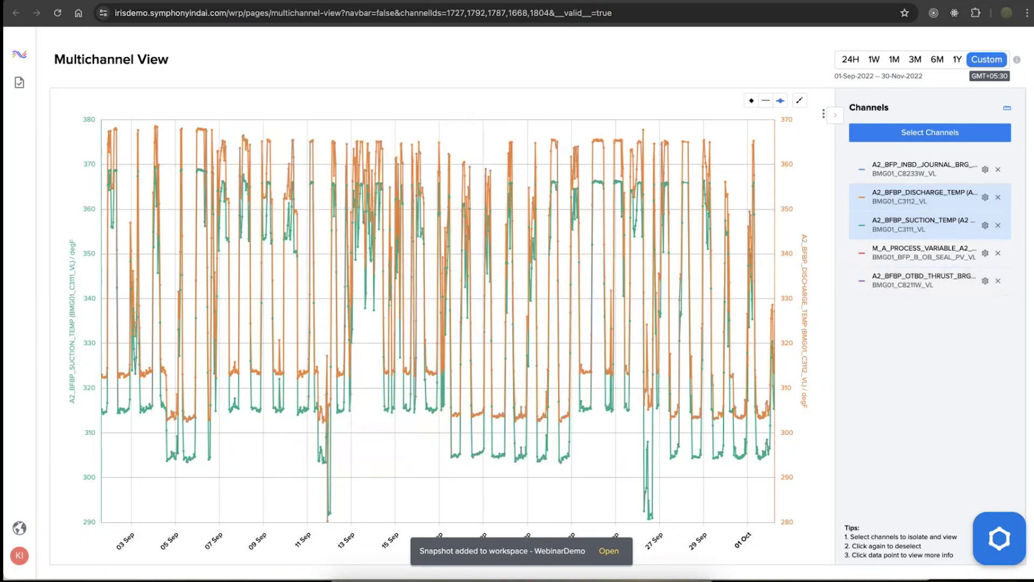
pyautogui.click(609, 551)
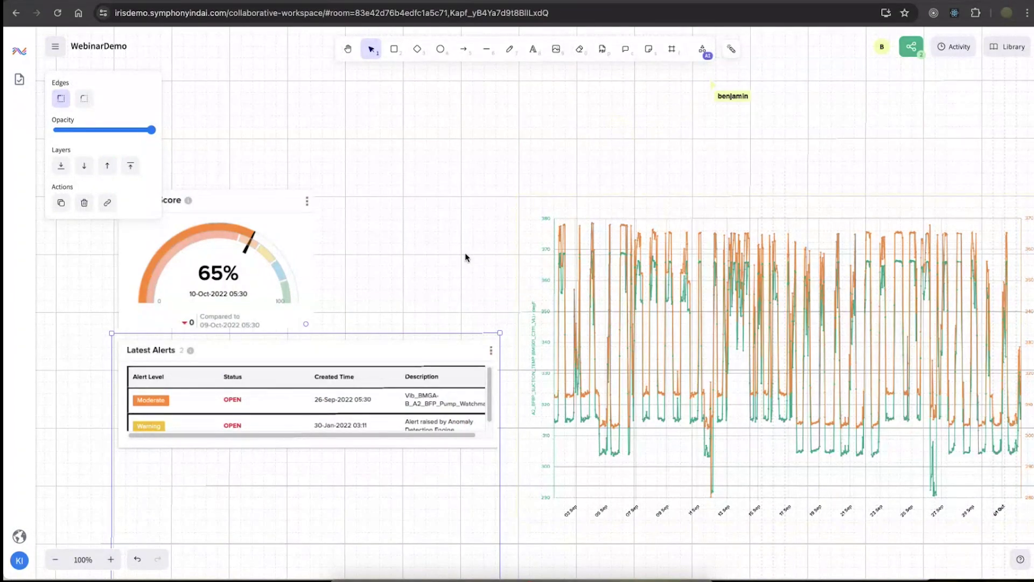
# - Deselect the Latest Alerts card on the WebinarDemo canvas and bring up the sharing options
pyautogui.click(494, 180)
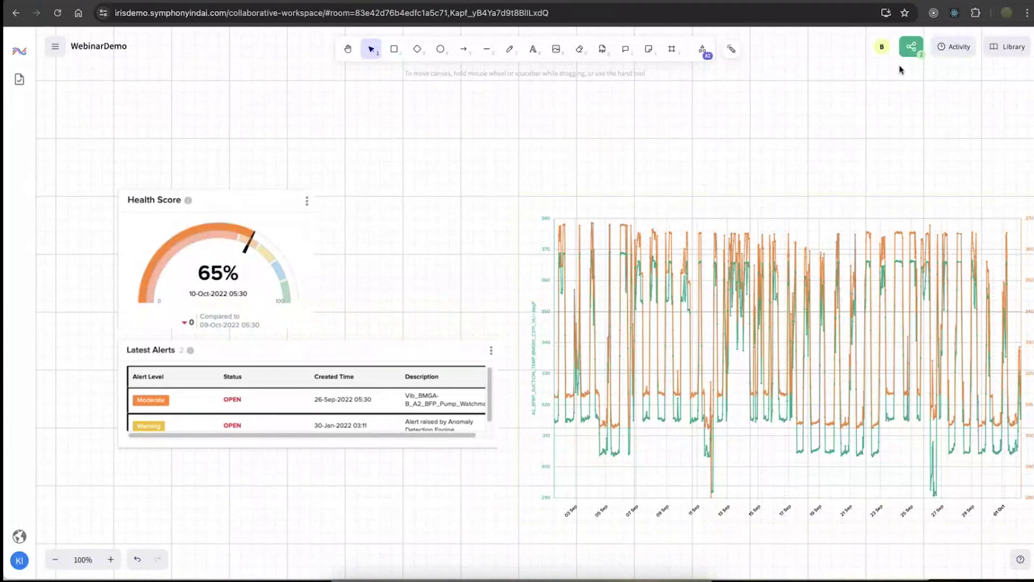
pyautogui.click(912, 50)
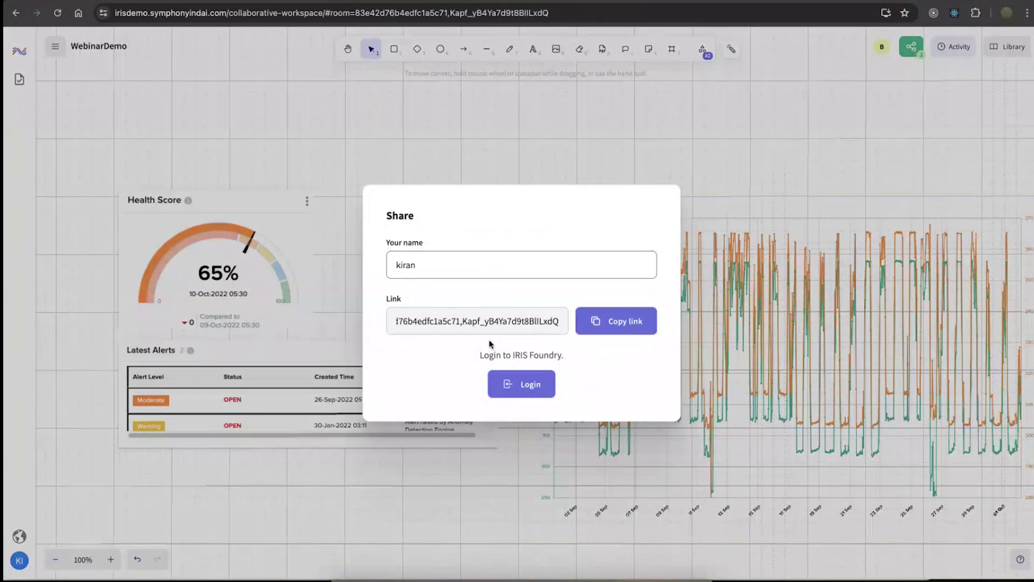
# - Copy the WebinarDemo share link and dismiss the sharing dialog
pyautogui.click(607, 329)
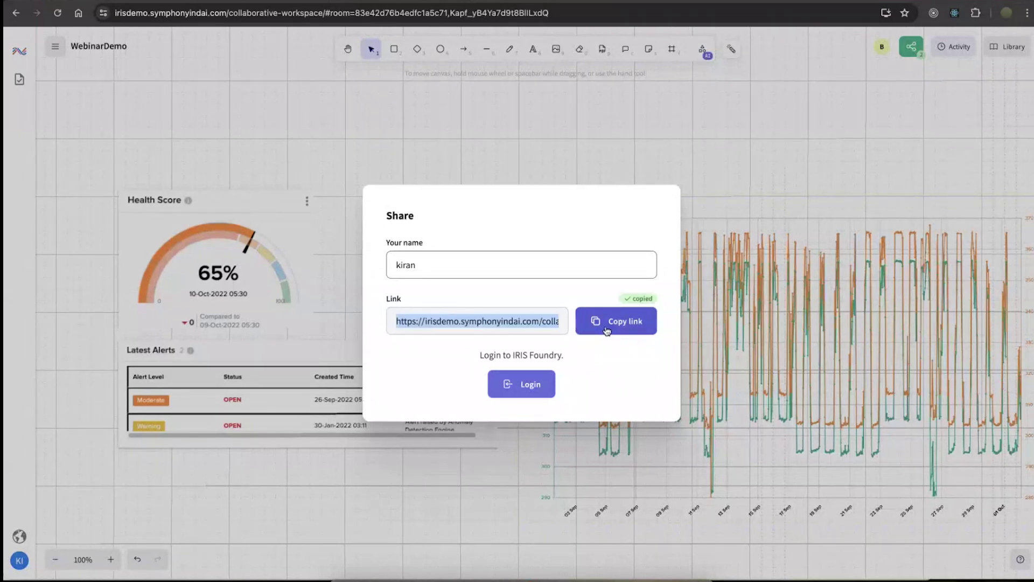
pyautogui.click(751, 206)
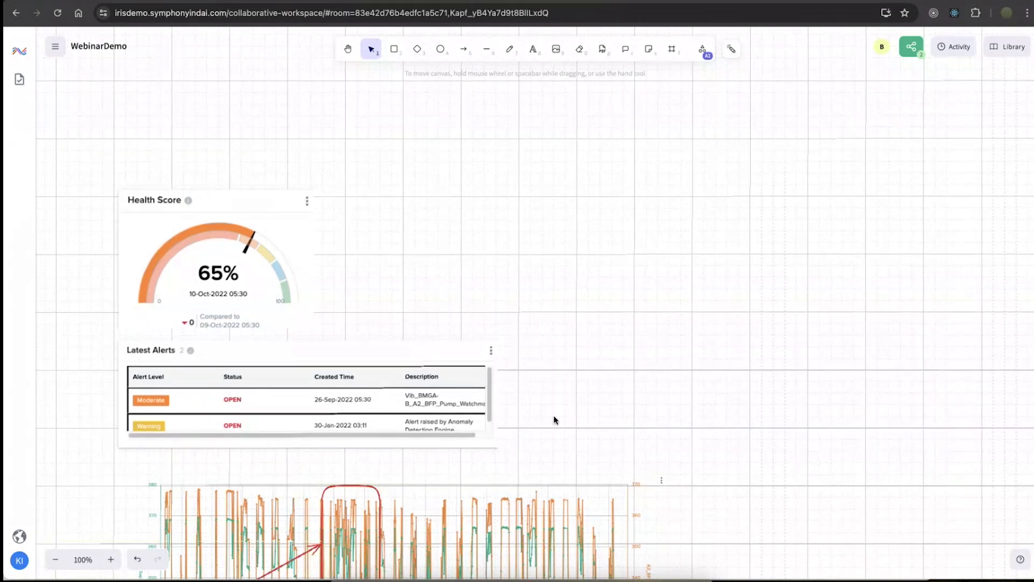
# - Scroll down the canvas to the temperature chart marked with a red box and arrow
pyautogui.scroll(-3, 555, 421)
# - Pan around the canvas to review the red 'Something happened here' note on the spike
pyautogui.scroll(-6, 555, 420)
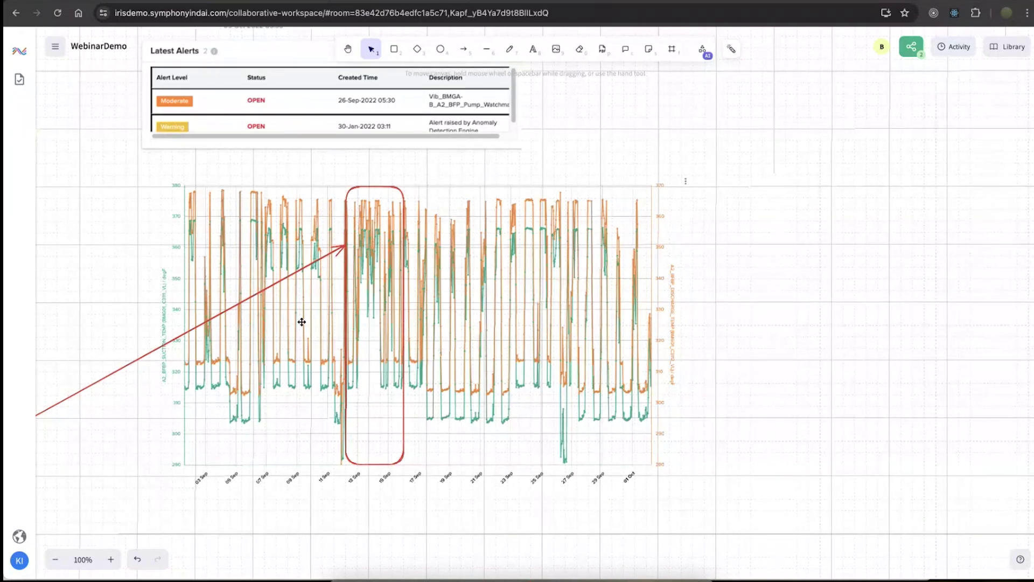
pyautogui.hscroll(-5, 206, 430)
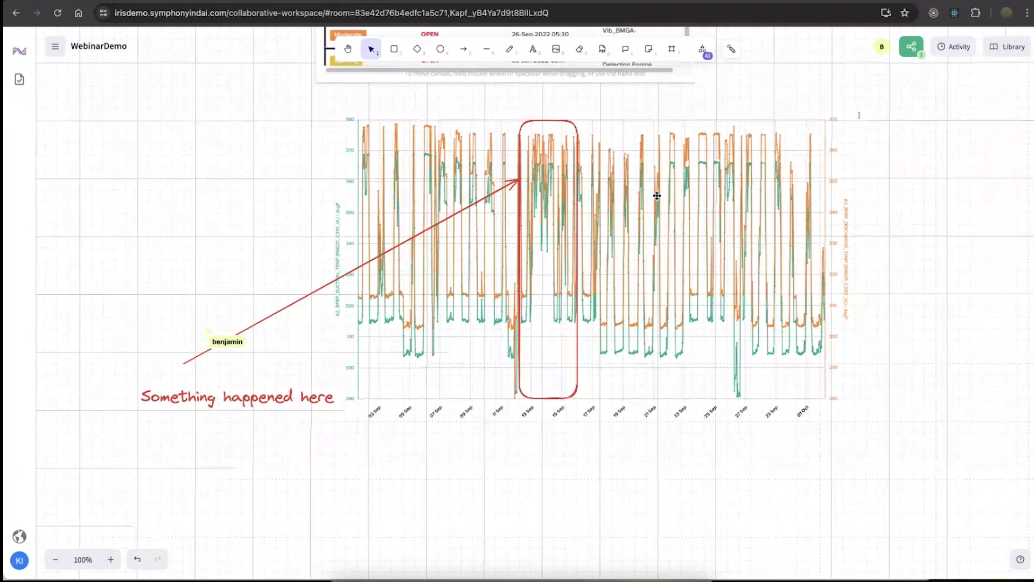
pyautogui.scroll(1, 657, 195)
pyautogui.hscroll(1, 657, 195)
pyautogui.scroll(3, 657, 195)
pyautogui.hscroll(5, 657, 195)
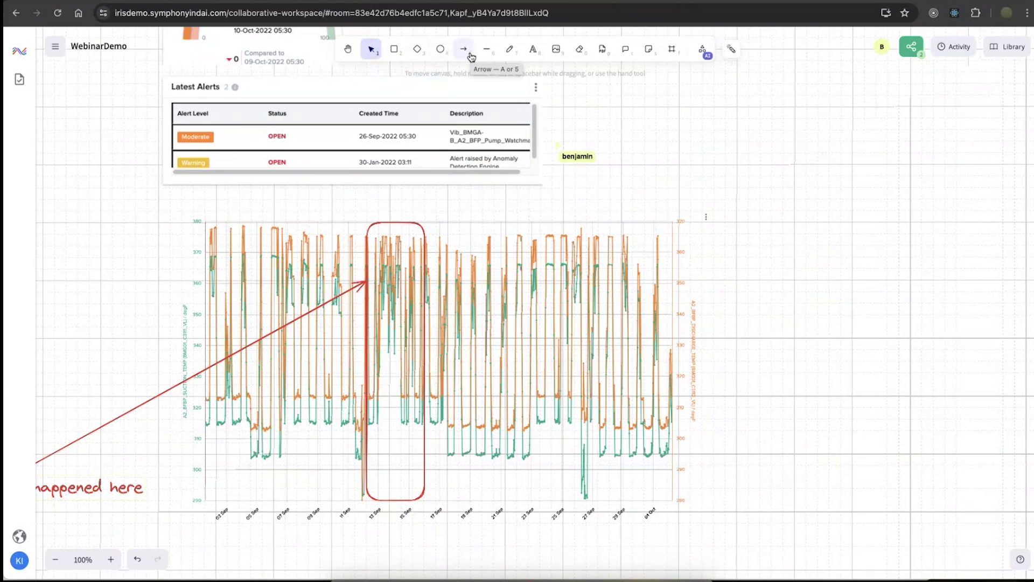
# - Draw a black freehand squiggle and a small dot on the canvas above the chart
pyautogui.click(507, 53)
pyautogui.moveTo(660, 156)
pyautogui.mouseDown()
pyautogui.moveTo(745, 161)
pyautogui.moveTo(783, 201)
pyautogui.mouseUp()
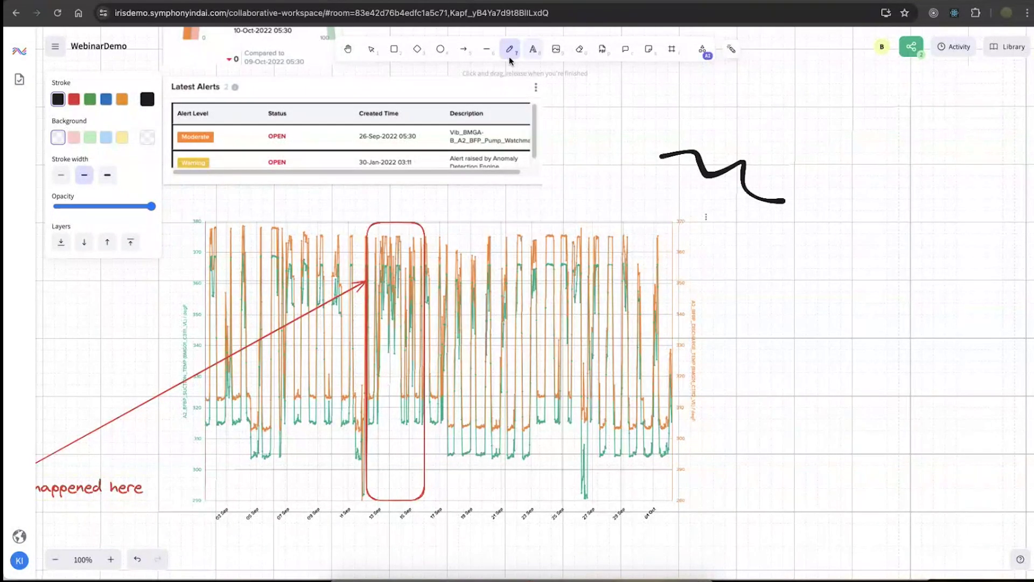
pyautogui.click(54, 50)
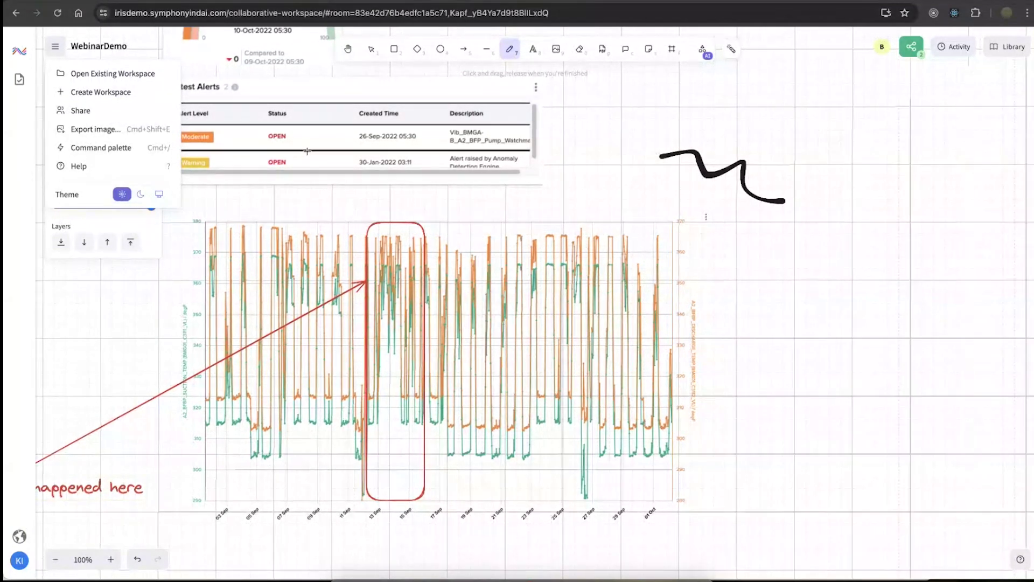
pyautogui.click(603, 151)
pyautogui.click(603, 151)
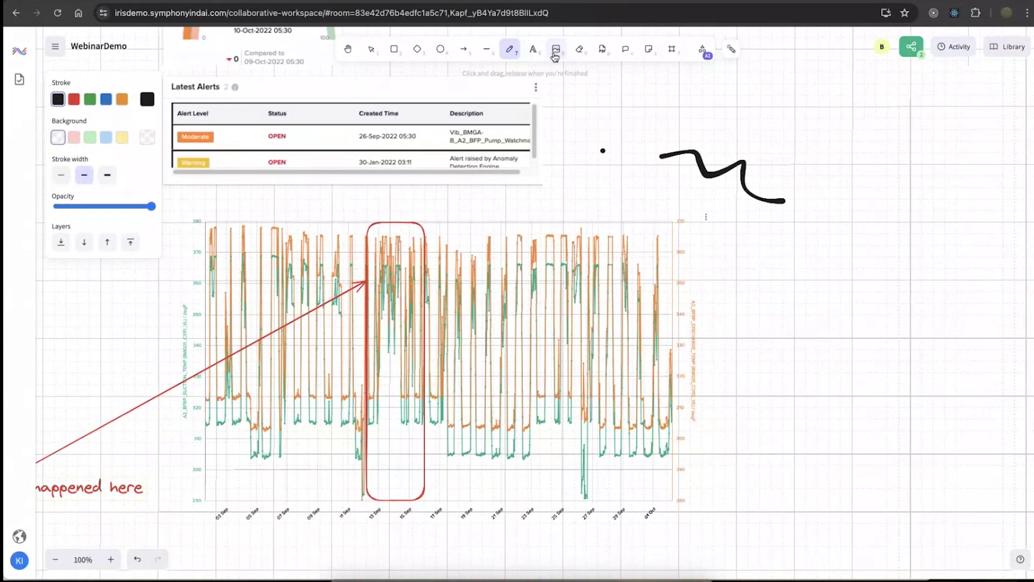
pyautogui.hscroll(8, 642, 197)
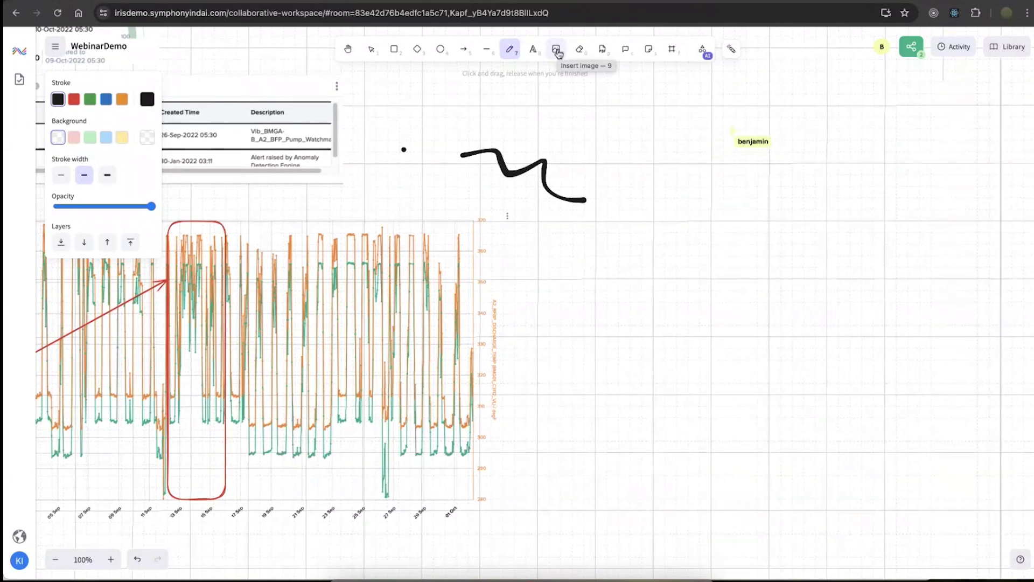
pyautogui.click(557, 50)
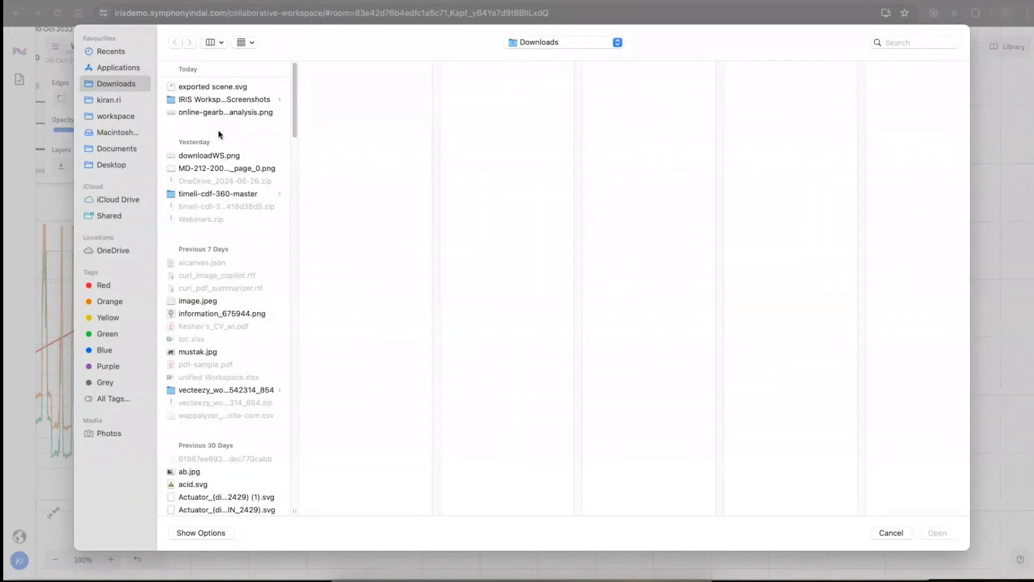
# - Preview the screenshots, then choose Gearbox Image.jpg to insert
pyautogui.click(209, 100)
pyautogui.click(358, 128)
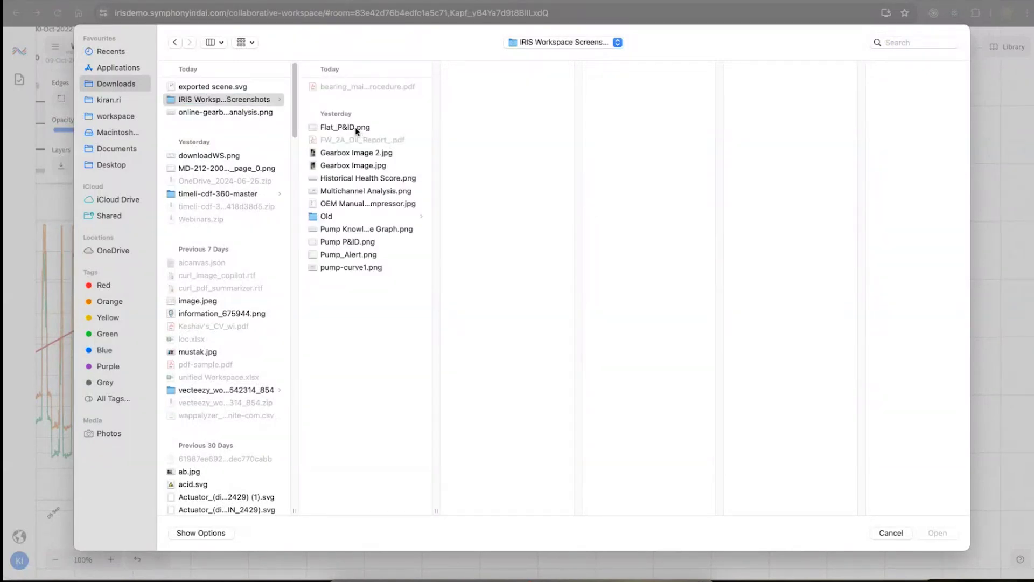
pyautogui.click(352, 153)
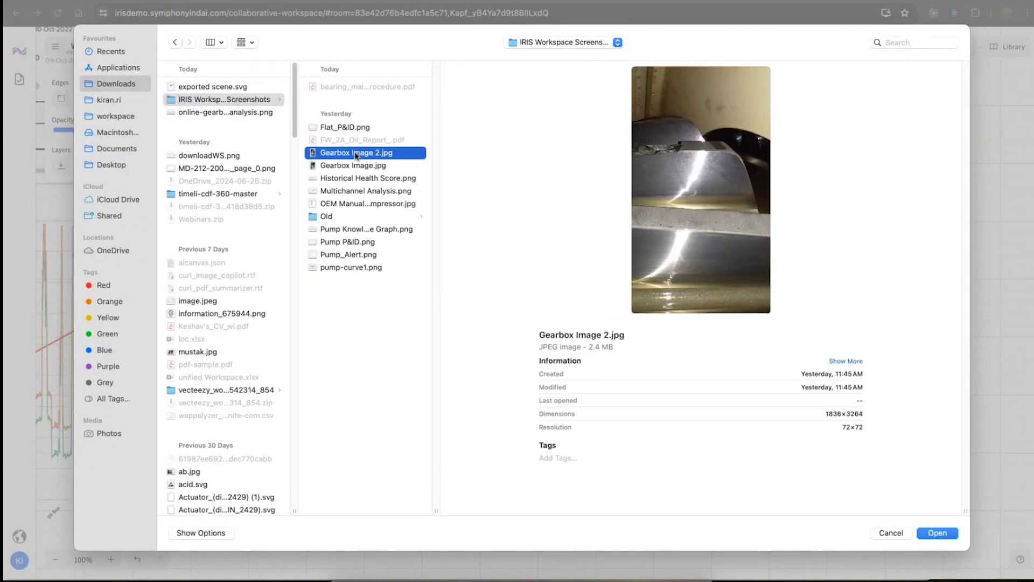
pyautogui.click(355, 166)
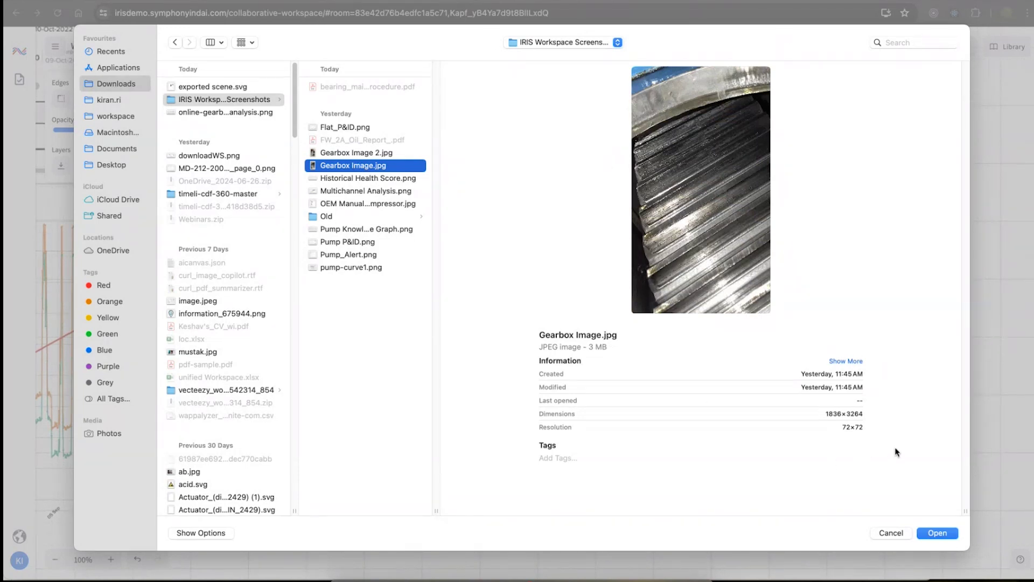
pyautogui.click(930, 534)
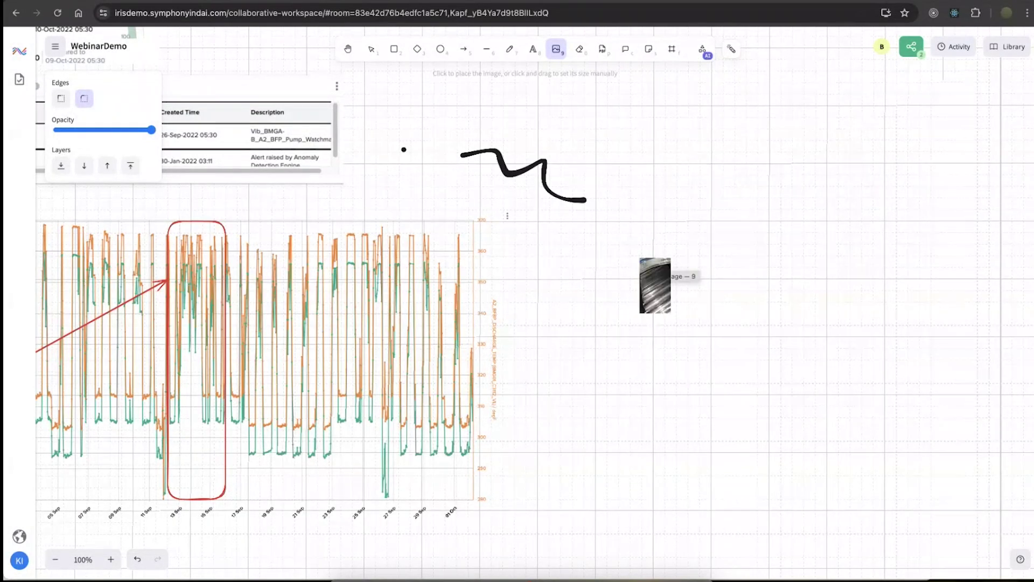
# - Place the gear photo on the canvas just right of the black squiggle
pyautogui.click(641, 261)
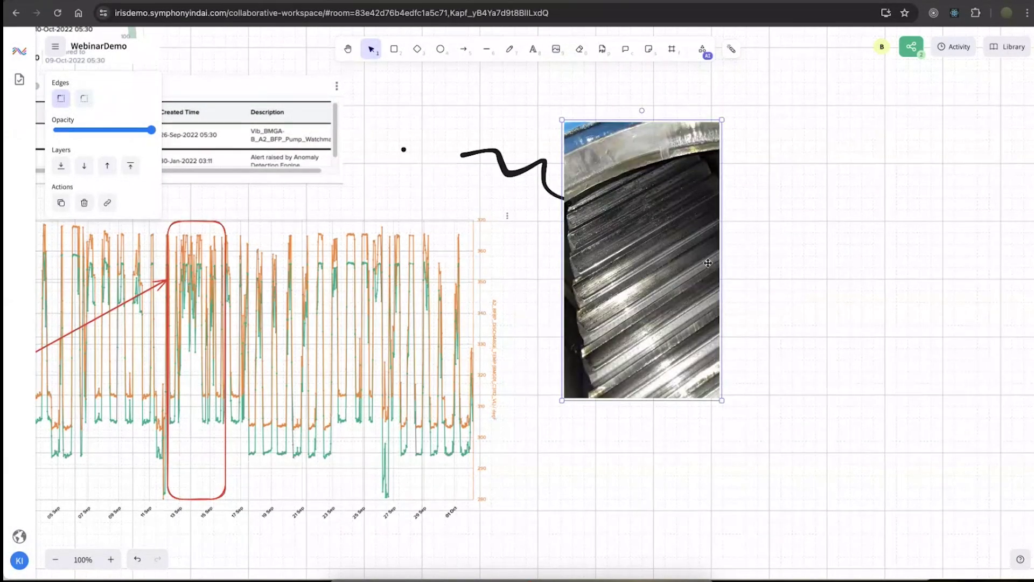
pyautogui.moveTo(668, 266); pyautogui.dragTo(707, 265)
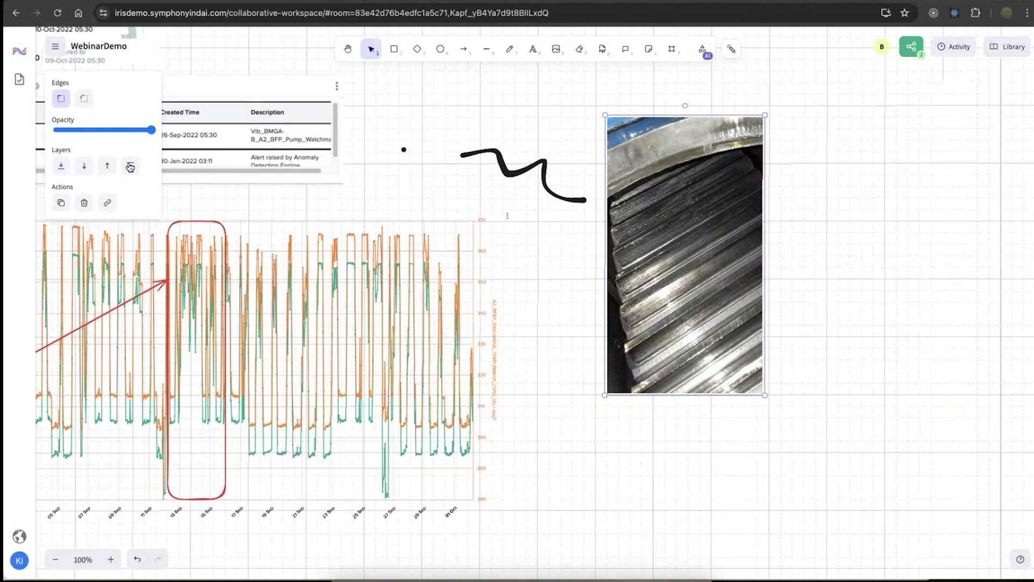
pyautogui.click(560, 267)
pyautogui.click(665, 256)
pyautogui.moveTo(662, 204)
pyautogui.mouseDown()
pyautogui.moveTo(624, 217)
pyautogui.moveTo(676, 217)
pyautogui.mouseUp()
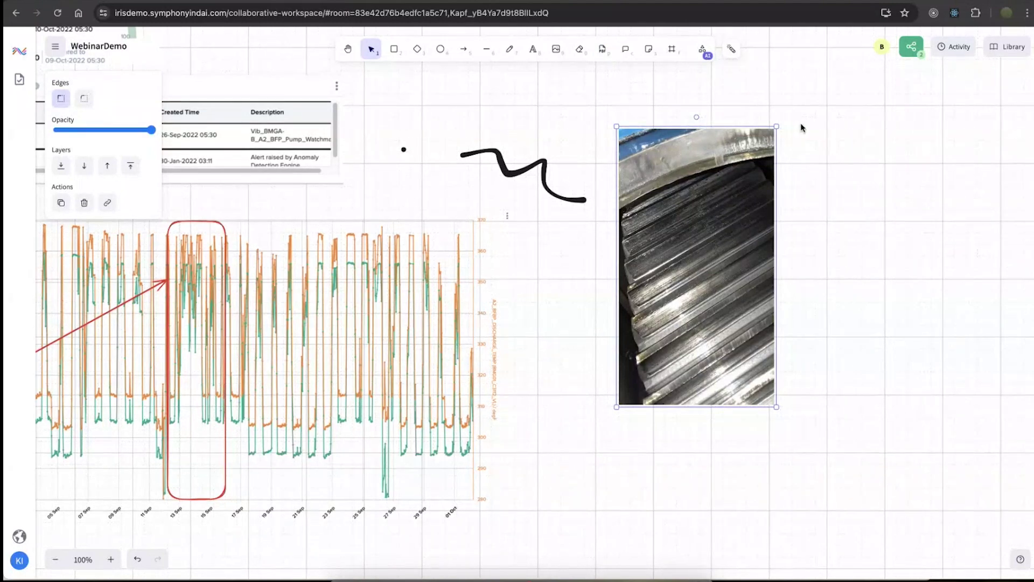
pyautogui.hscroll(5, 771, 156)
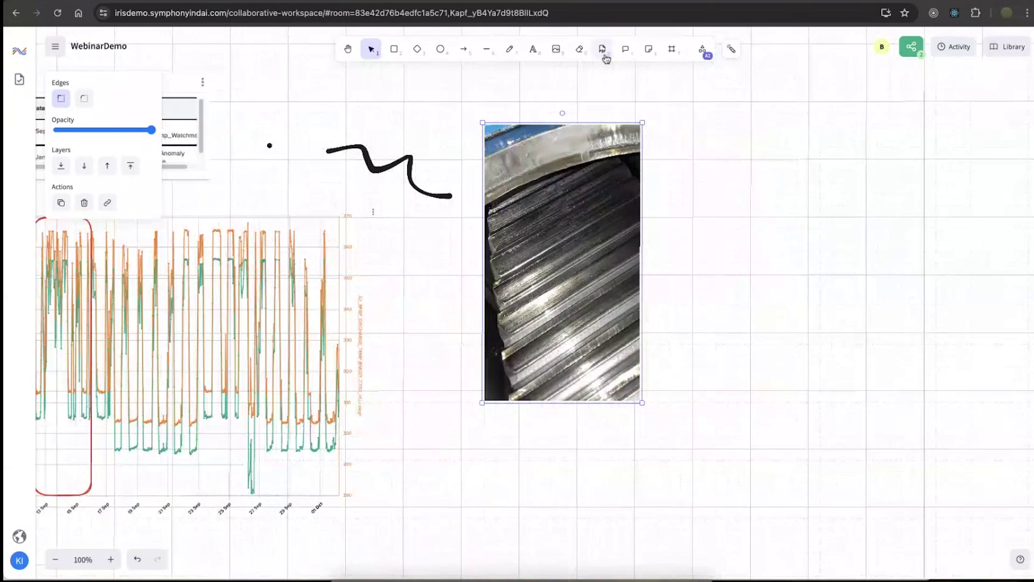
pyautogui.click(603, 49)
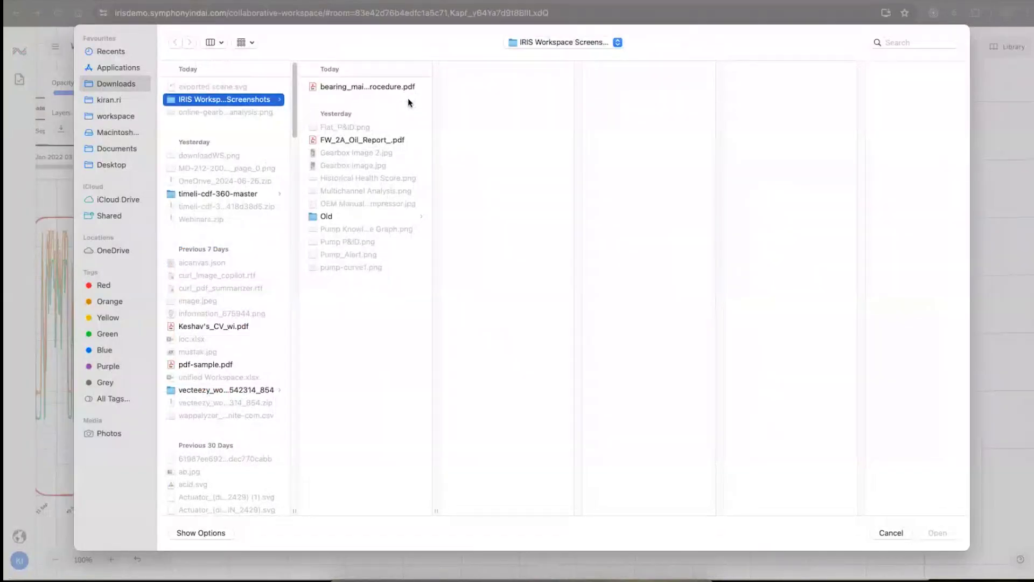
# - Insert bearing_maintenance_procedure.pdf from the file picker onto the WebinarDemo canvas
pyautogui.click(343, 89)
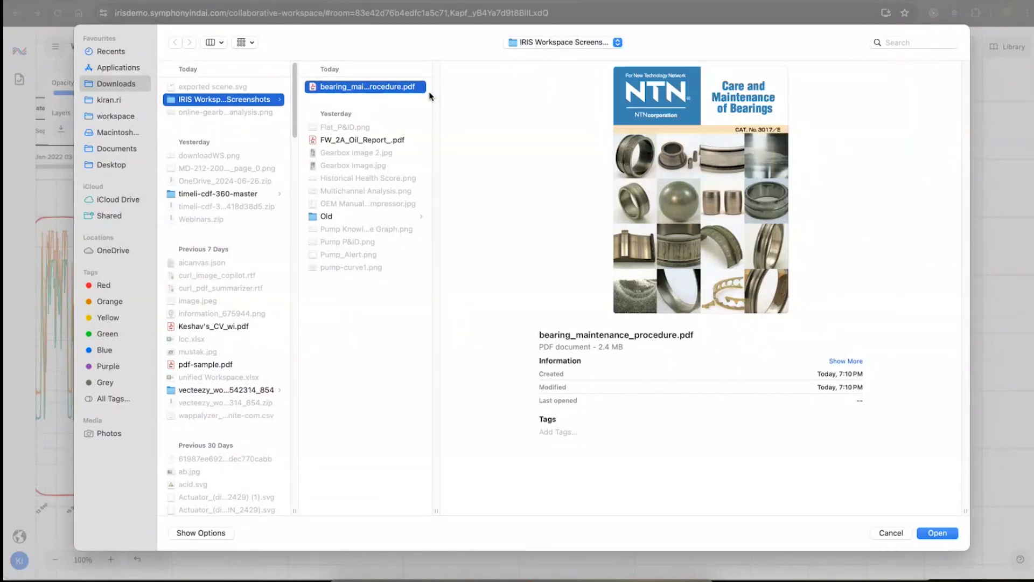
pyautogui.click(937, 533)
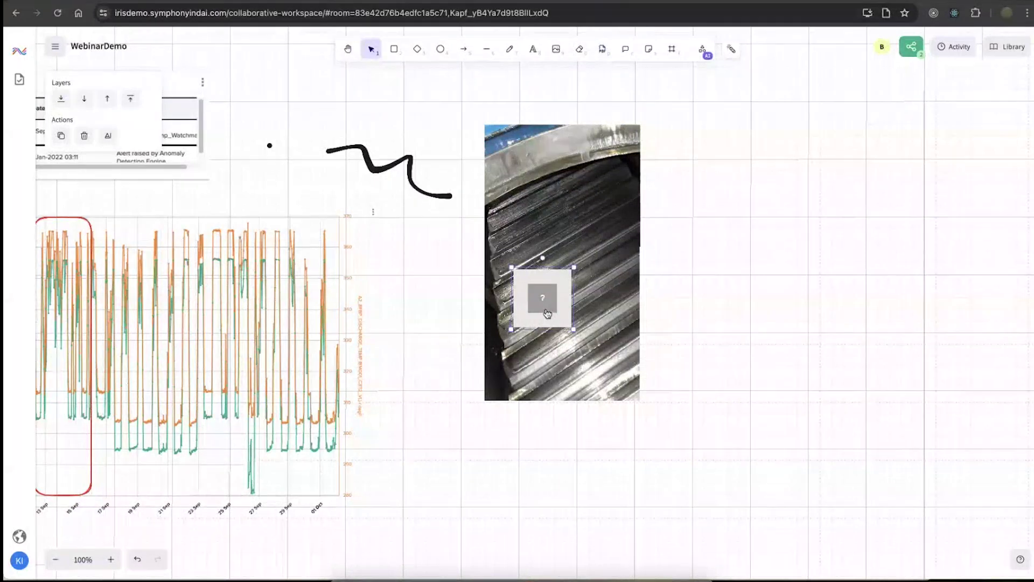
# - Move the NTN bearings PDF thumbnail to the right of the gear photo
pyautogui.moveTo(545, 312); pyautogui.dragTo(752, 203)
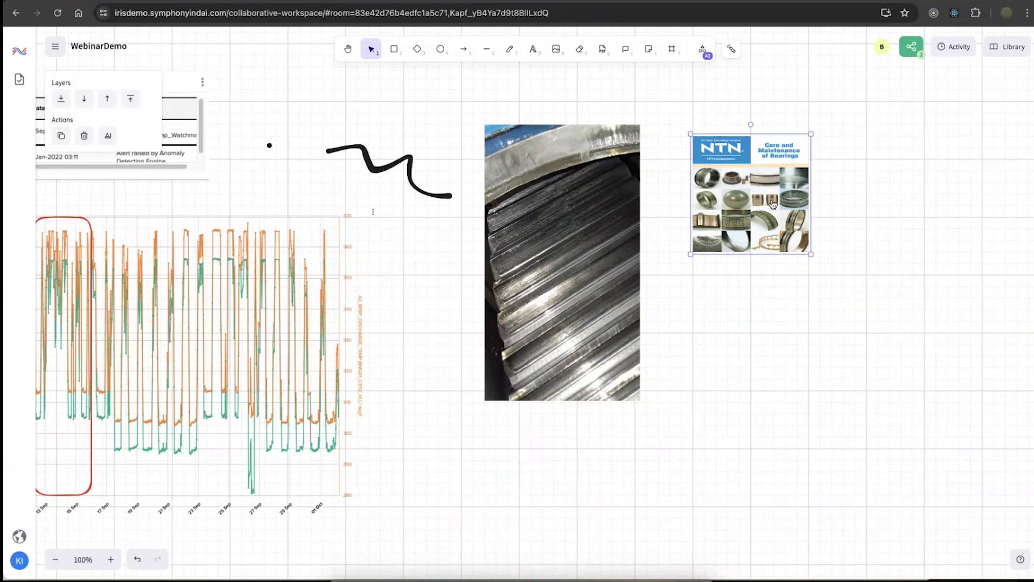
# - Read the bearing PDF in Chrome down to 5.16 Creeping, highlight 'Creeping', then return to the workspace
pyautogui.doubleClick(774, 204)
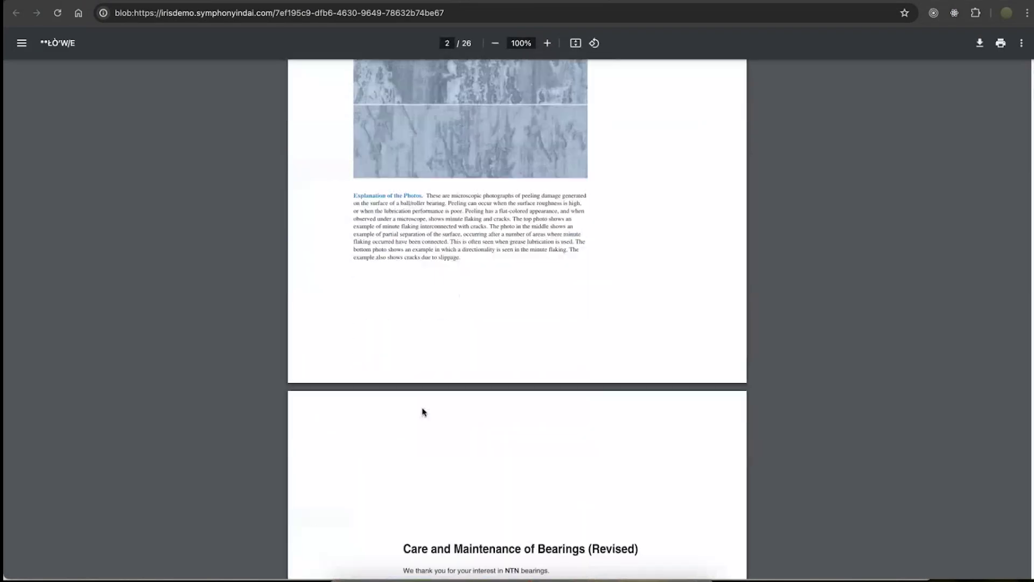
pyautogui.scroll(-1, 422, 412)
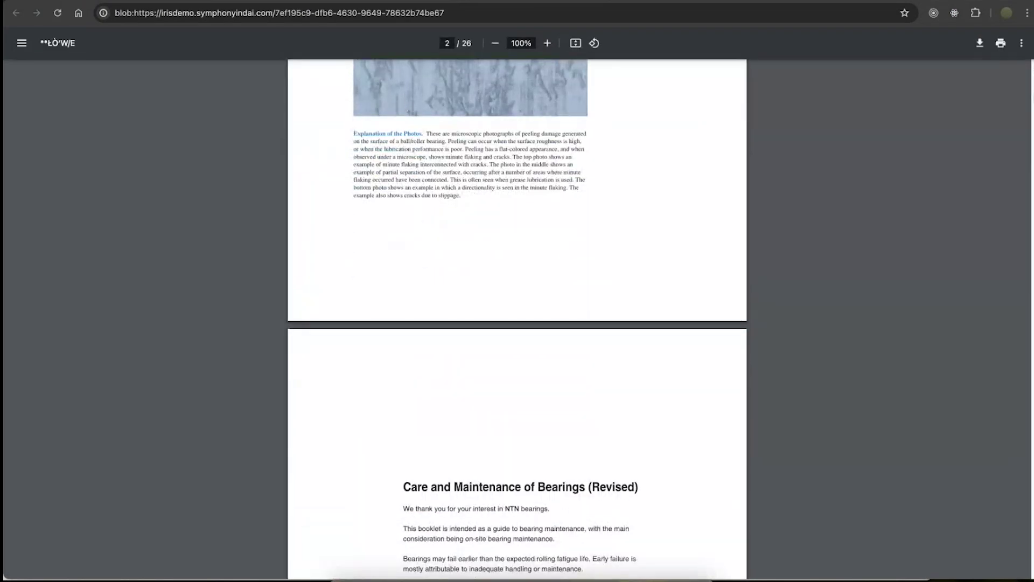
pyautogui.scroll(-20, 406, 413)
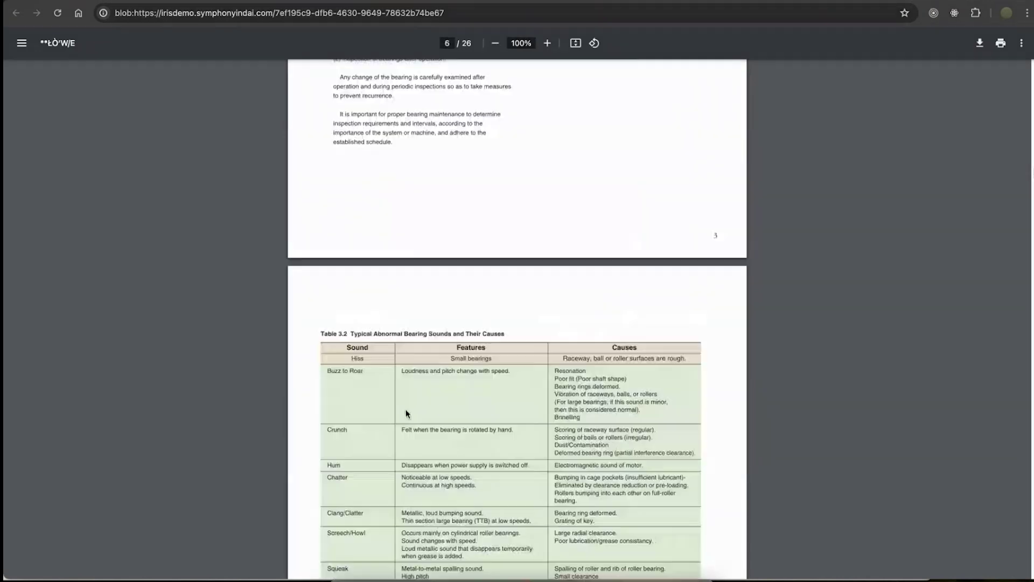
pyautogui.scroll(-20, 406, 413)
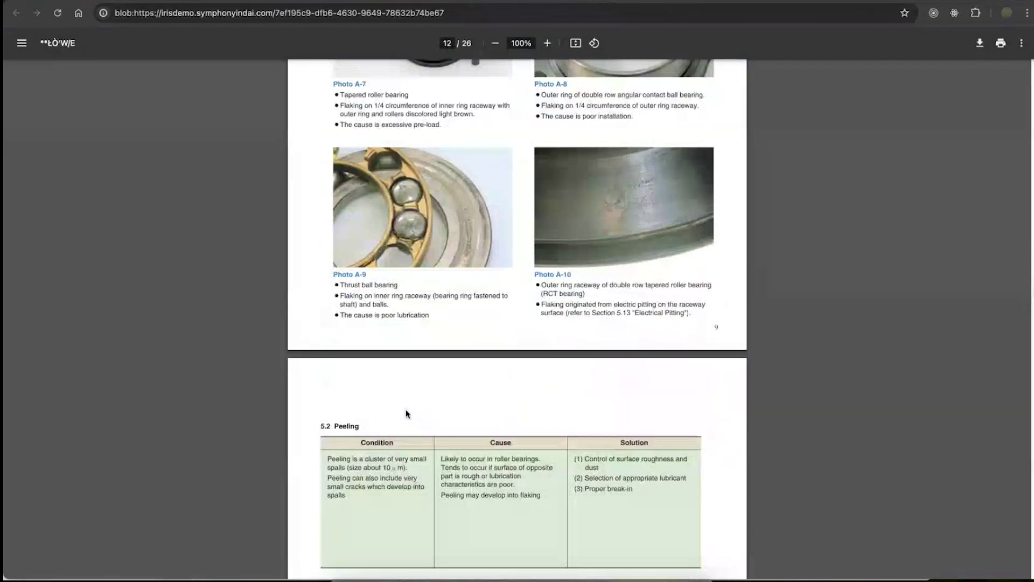
pyautogui.scroll(-20, 406, 414)
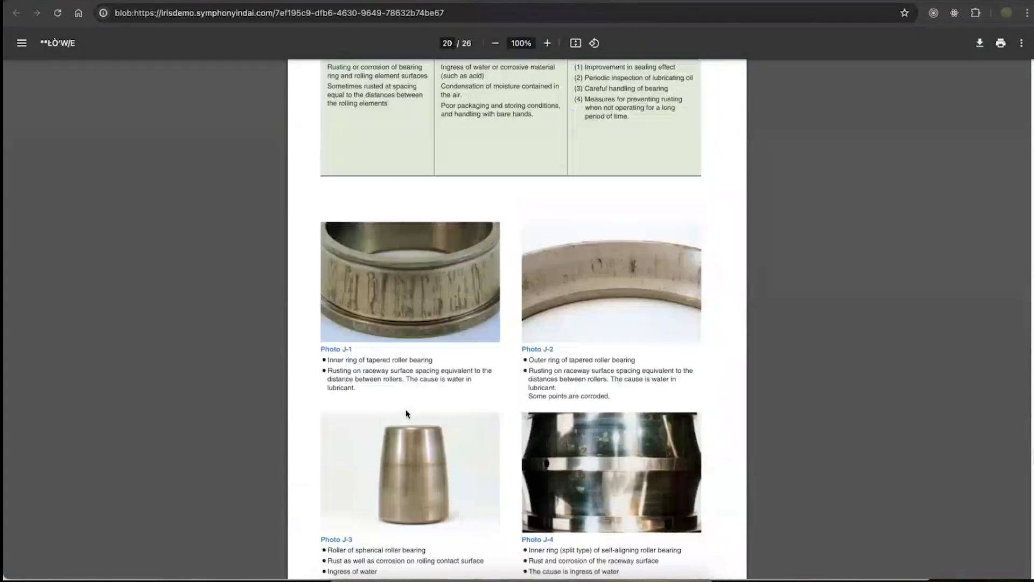
pyautogui.scroll(-20, 407, 413)
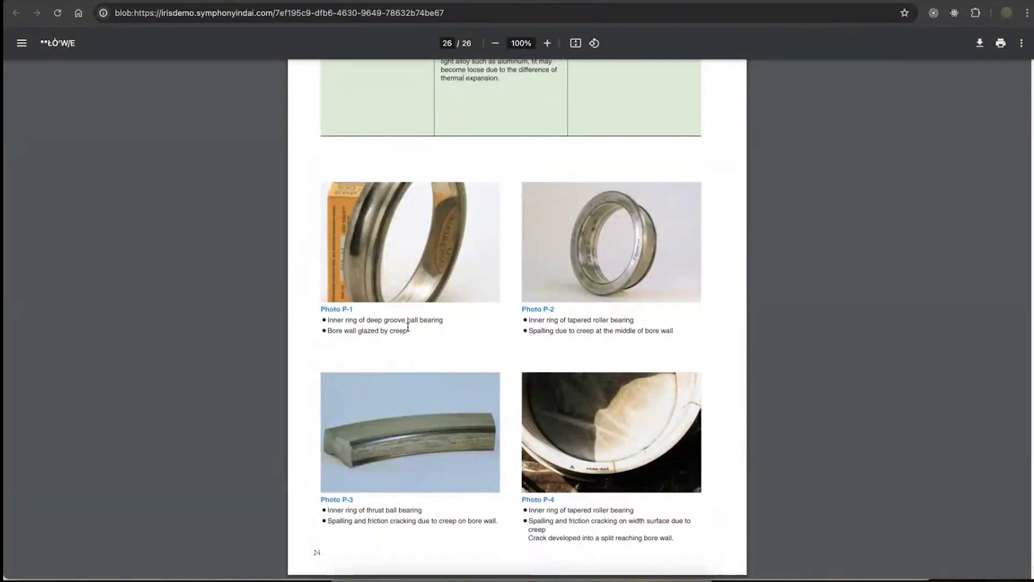
pyautogui.scroll(10, 408, 327)
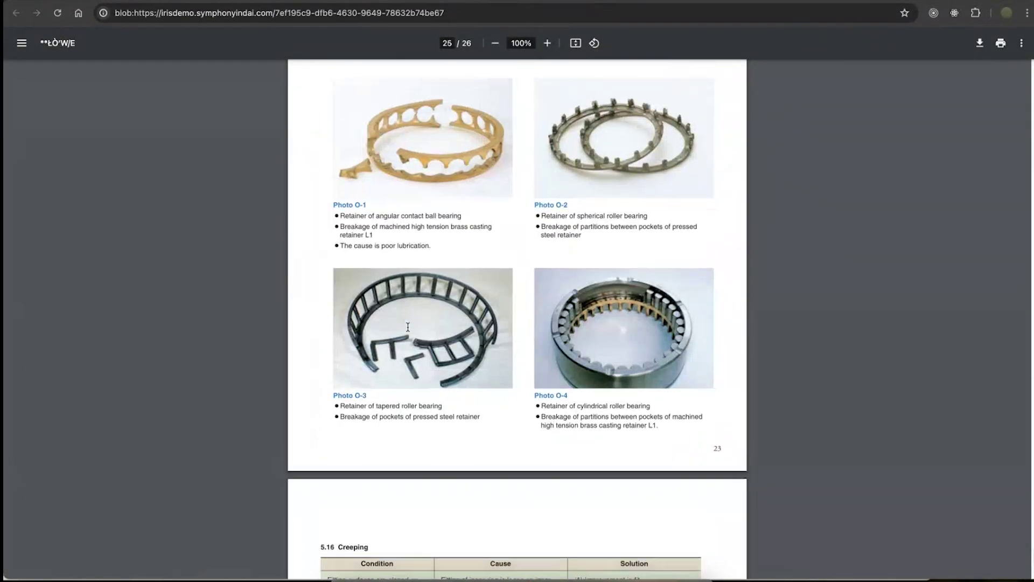
pyautogui.scroll(-10, 408, 327)
pyautogui.scroll(3, 408, 327)
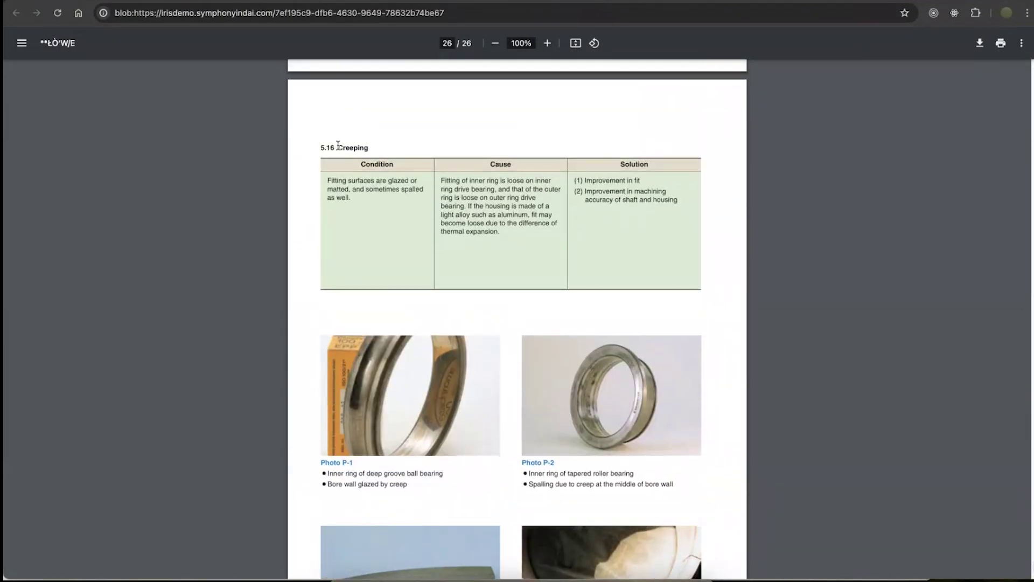
pyautogui.moveTo(338, 147); pyautogui.dragTo(369, 146)
pyautogui.hotkey('ctrl', 'Tab')
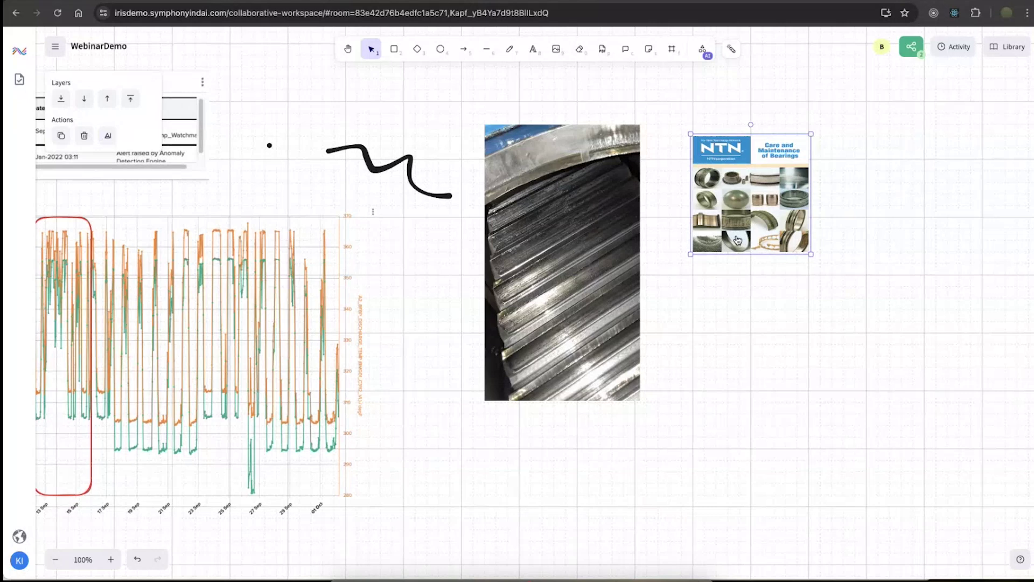
# - Generate AI content for the bearing PDF using the prompt 'Summarize the document'
pyautogui.click(108, 136)
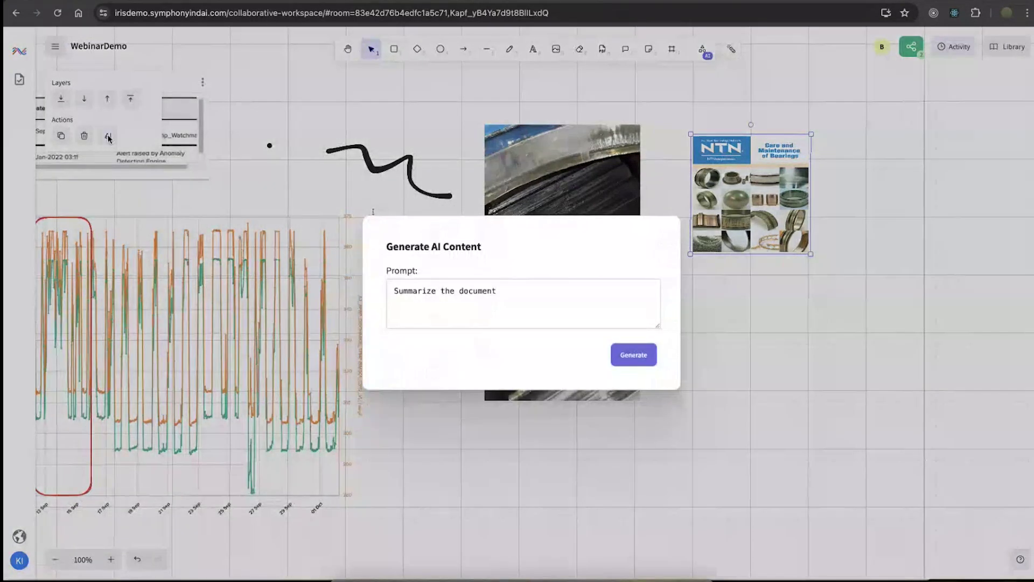
pyautogui.click(462, 299)
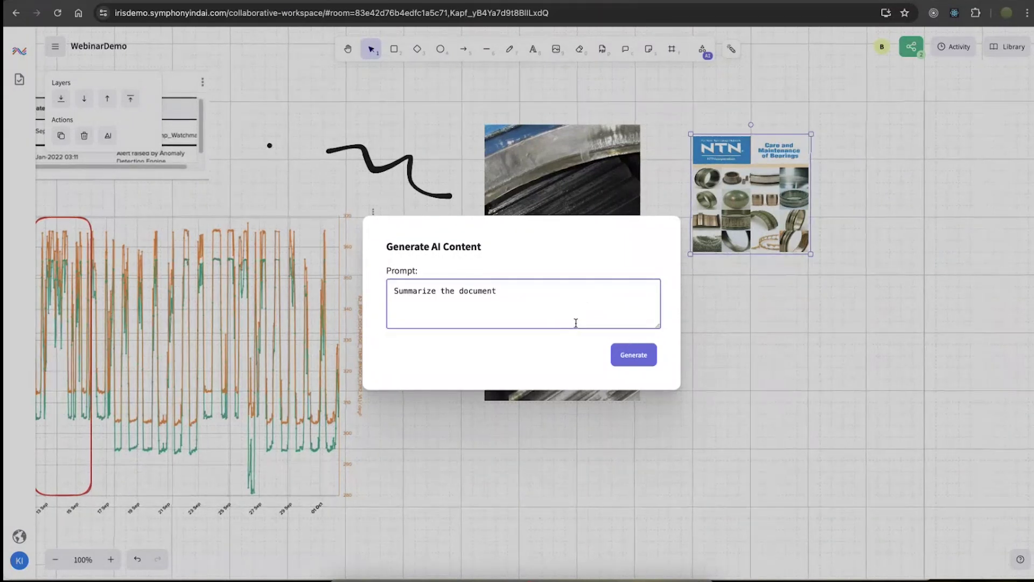
pyautogui.click(639, 362)
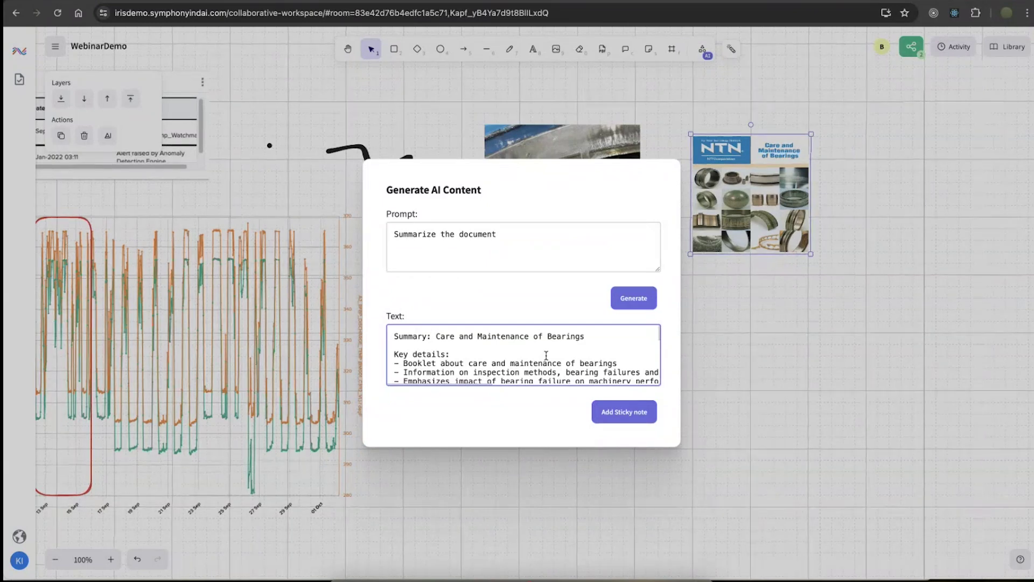
# - Review the 'Care and Maintenance of Bearings' summary bullets in the Text box
pyautogui.scroll(-2, 546, 355)
pyautogui.scroll(2, 546, 355)
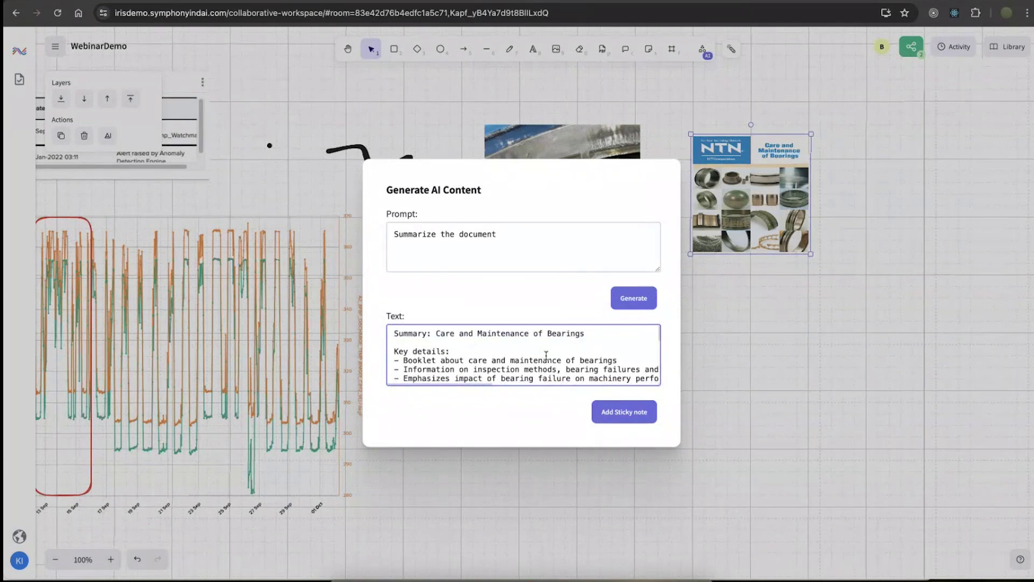
pyautogui.scroll(-1, 546, 356)
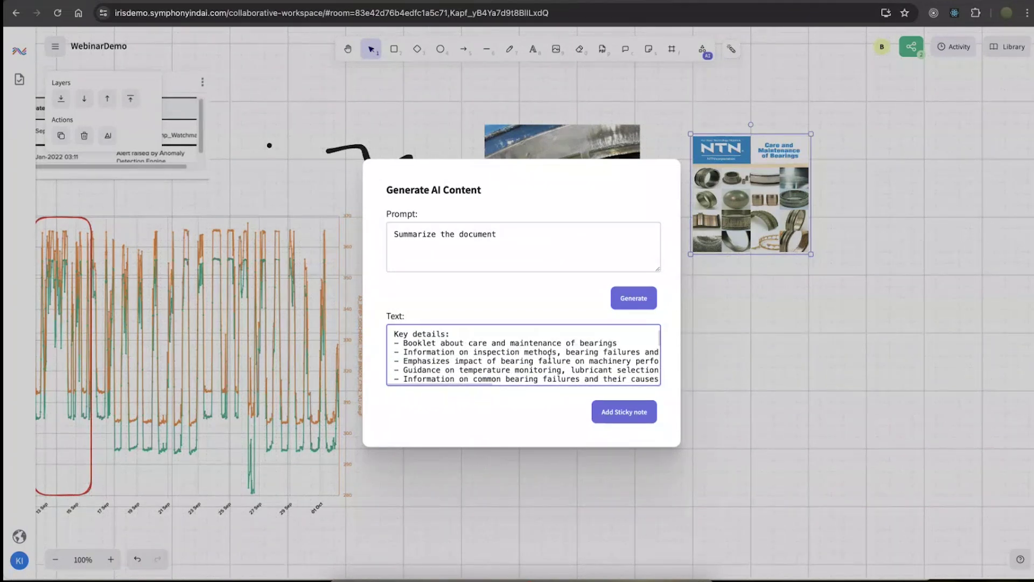
pyautogui.scroll(-6, 549, 357)
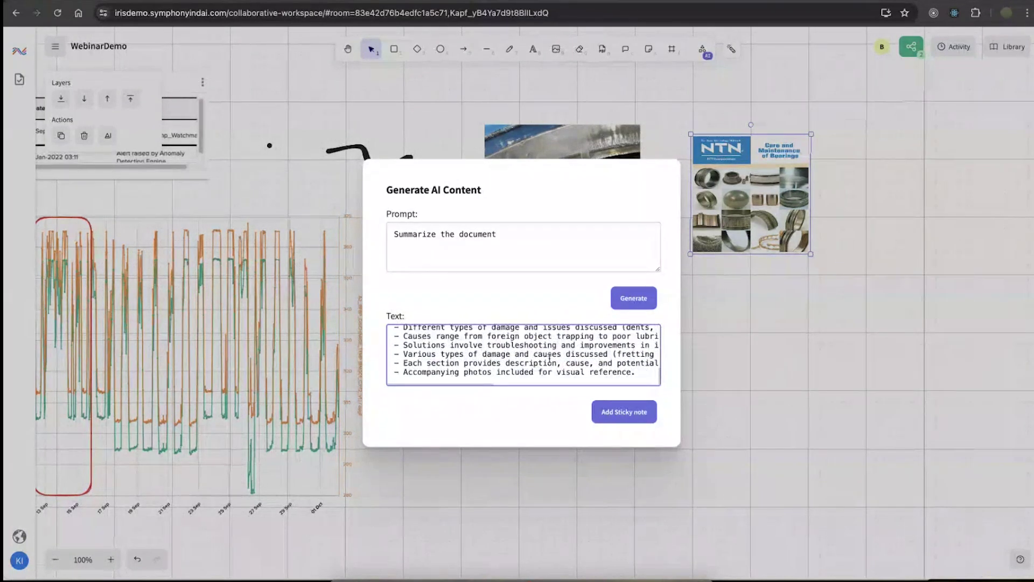
pyautogui.scroll(6, 549, 357)
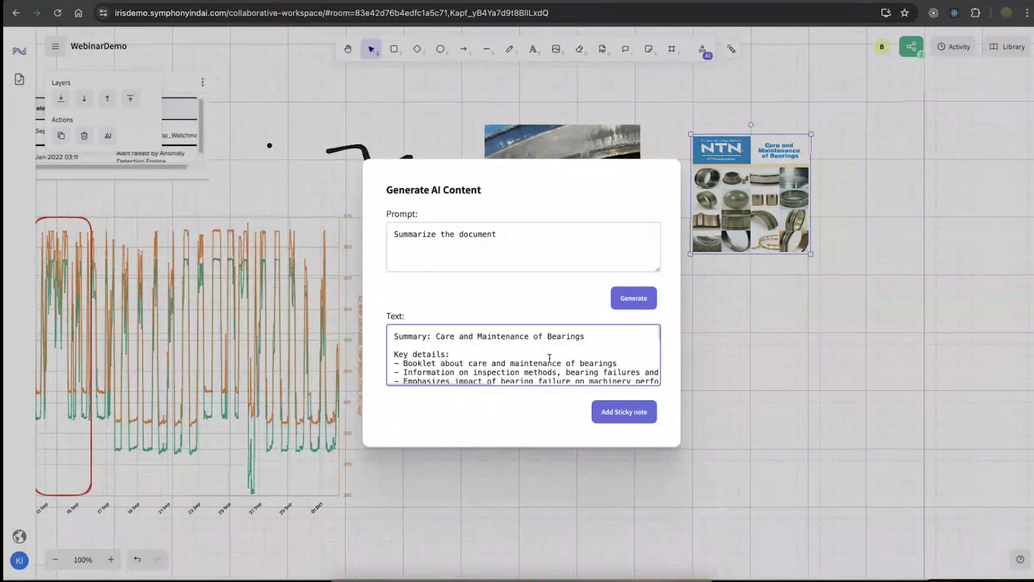
pyautogui.click(537, 236)
# - Change the prompt to 'Summarize the document, more on Creeping' and regenerate
pyautogui.write(', ')
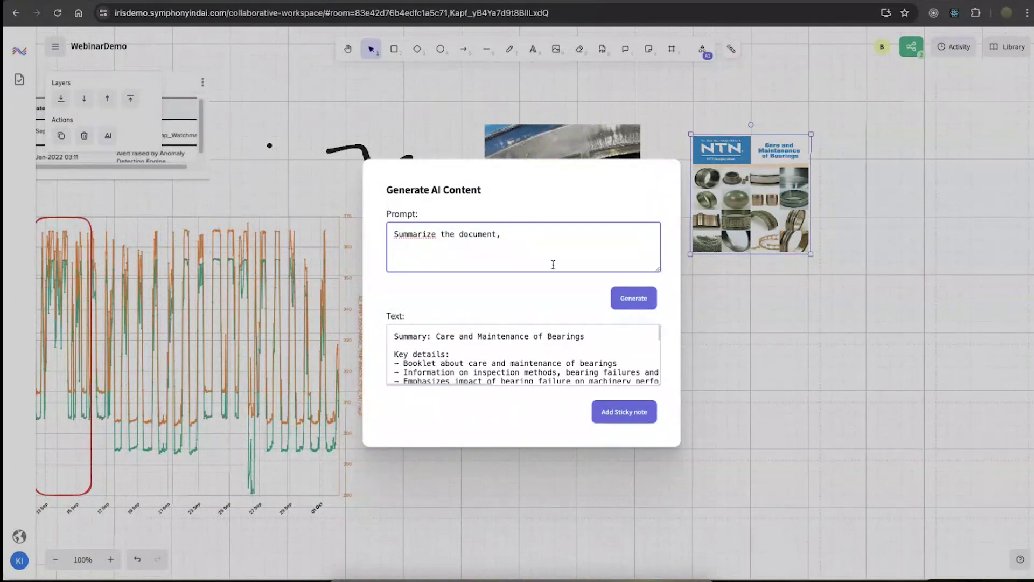
pyautogui.write('more on Creeping')
pyautogui.click(632, 297)
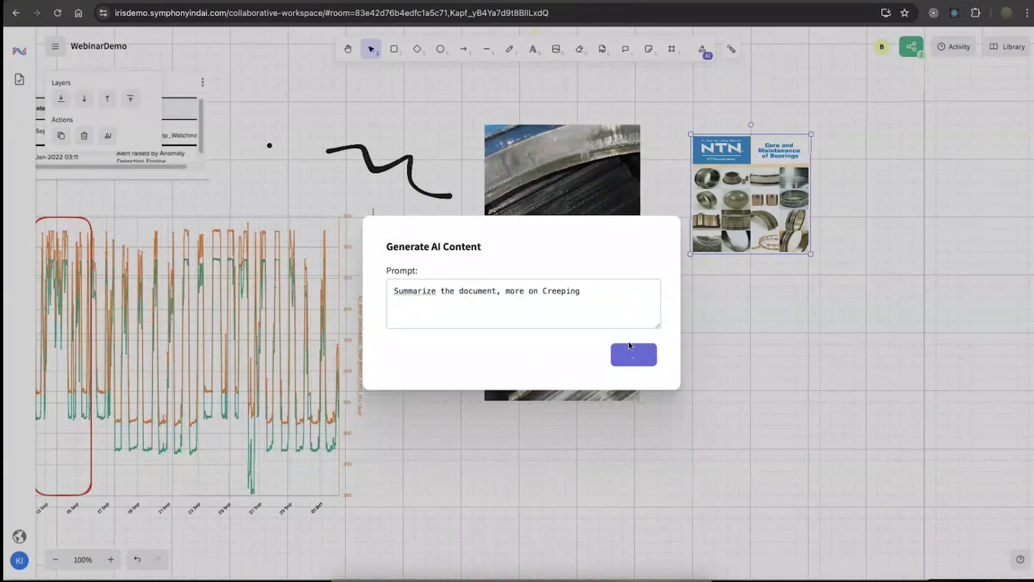
pyautogui.click(617, 320)
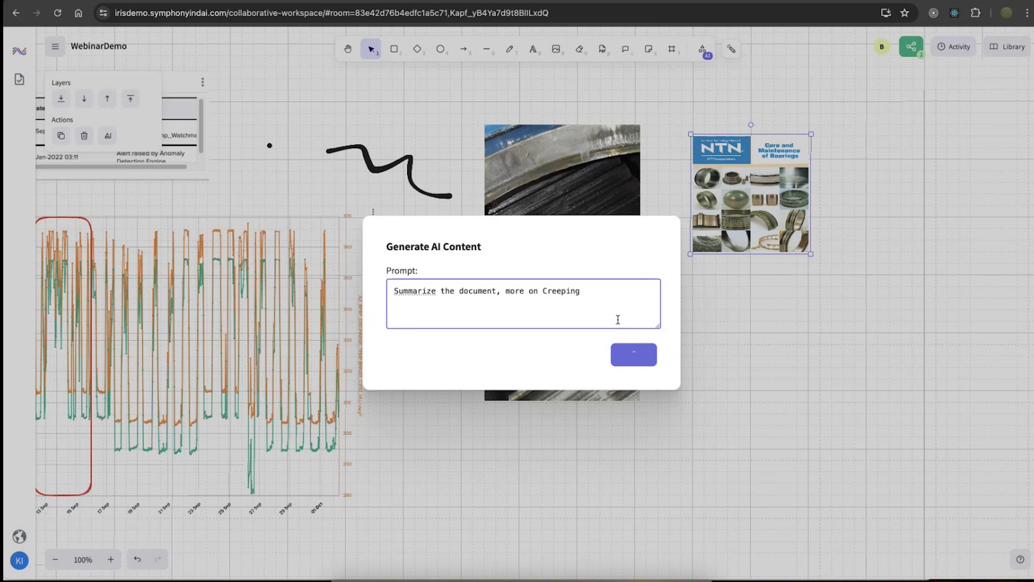
pyautogui.click(587, 359)
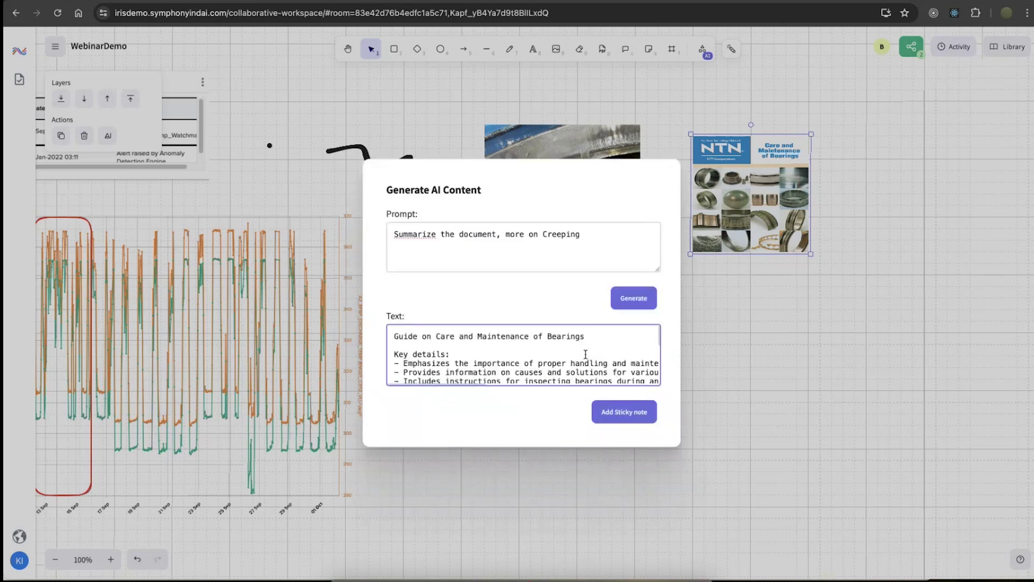
# - Scroll through the regenerated bearing-care summary in the Text output
pyautogui.scroll(-2, 585, 354)
pyautogui.scroll(2, 510, 364)
pyautogui.scroll(-2, 511, 364)
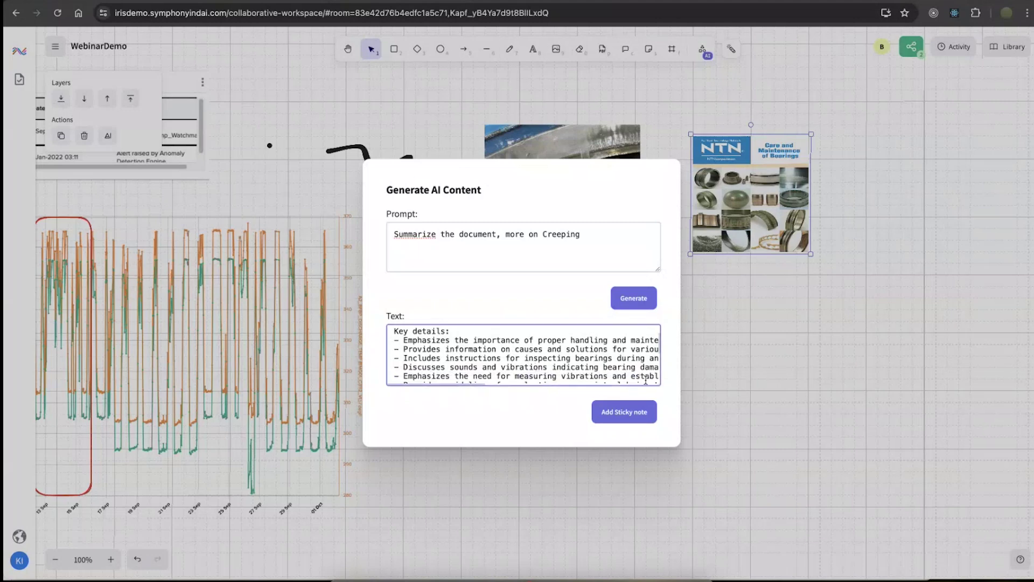
pyautogui.scroll(-6, 621, 374)
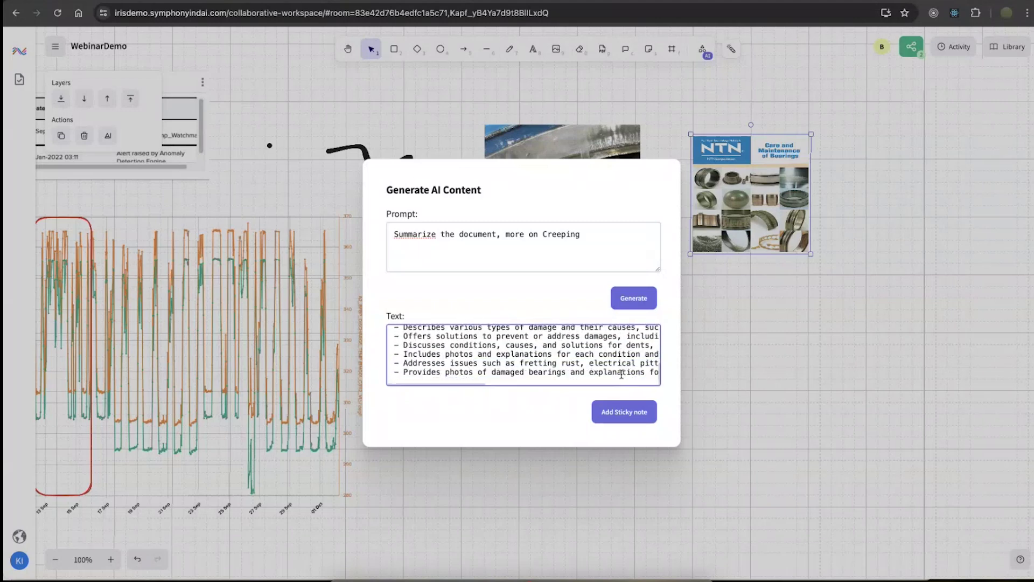
pyautogui.scroll(6, 621, 374)
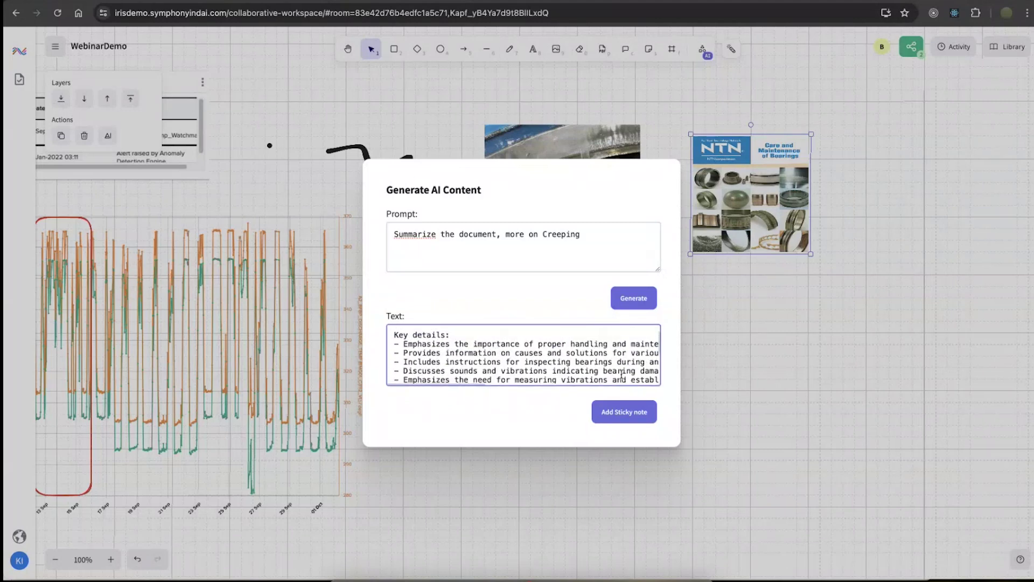
pyautogui.hscroll(5, 532, 363)
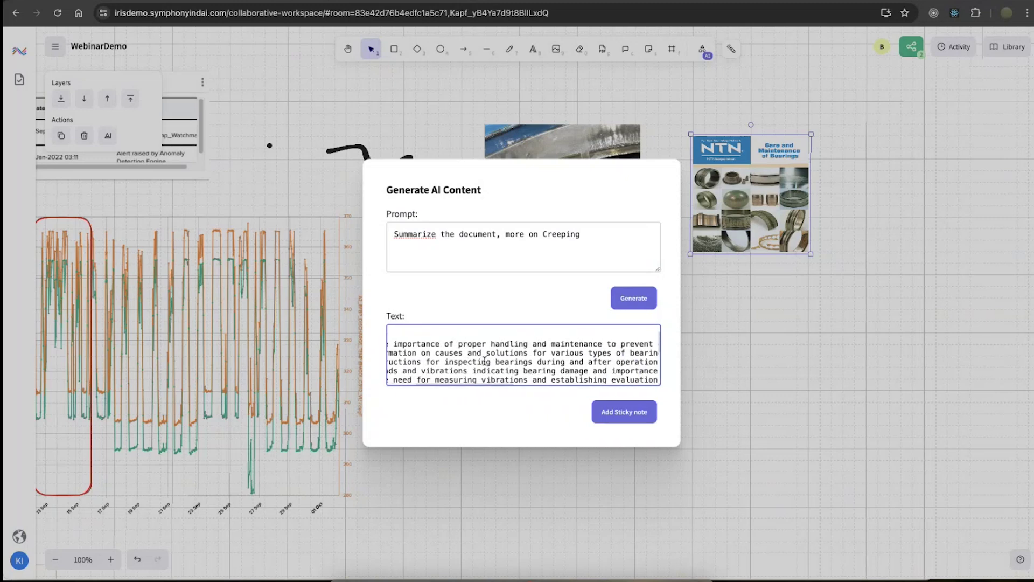
pyautogui.hscroll(3, 484, 362)
pyautogui.scroll(-2, 484, 361)
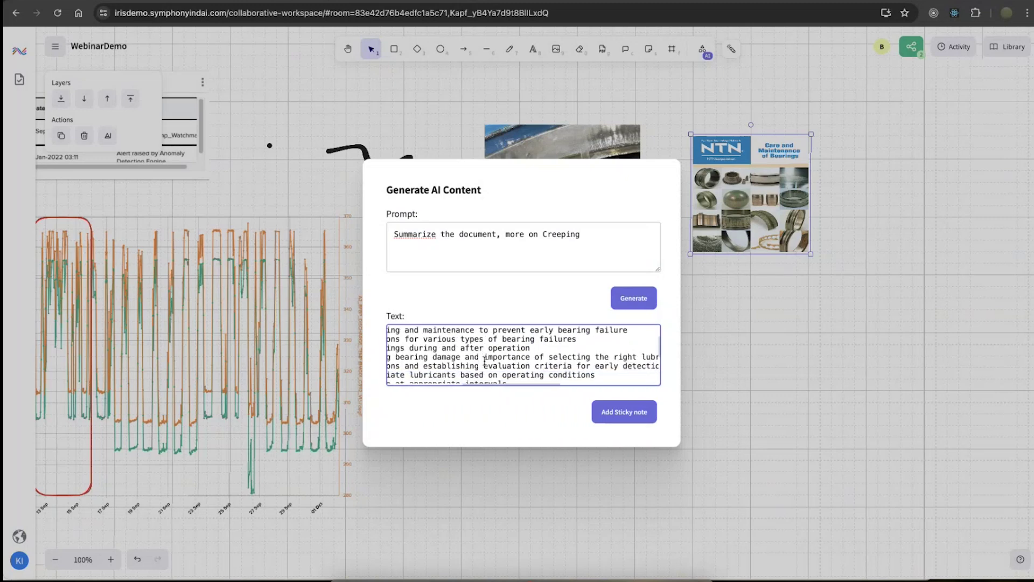
pyautogui.hscroll(-8, 485, 362)
pyautogui.click(602, 226)
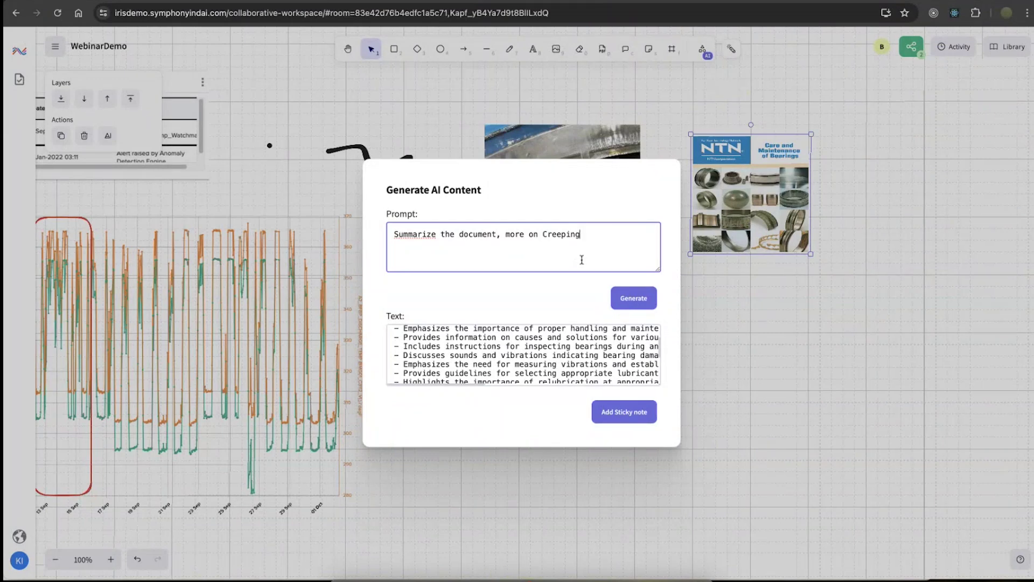
pyautogui.click(572, 353)
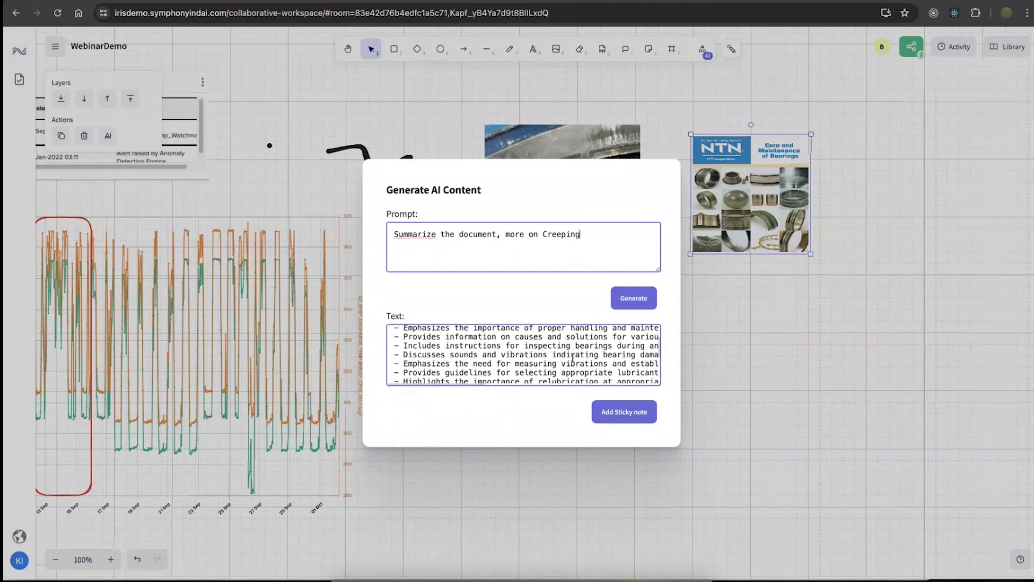
# - Add the bearing-care summary as a sticky note beside the PDF and check its bullets
pyautogui.scroll(-2, 572, 358)
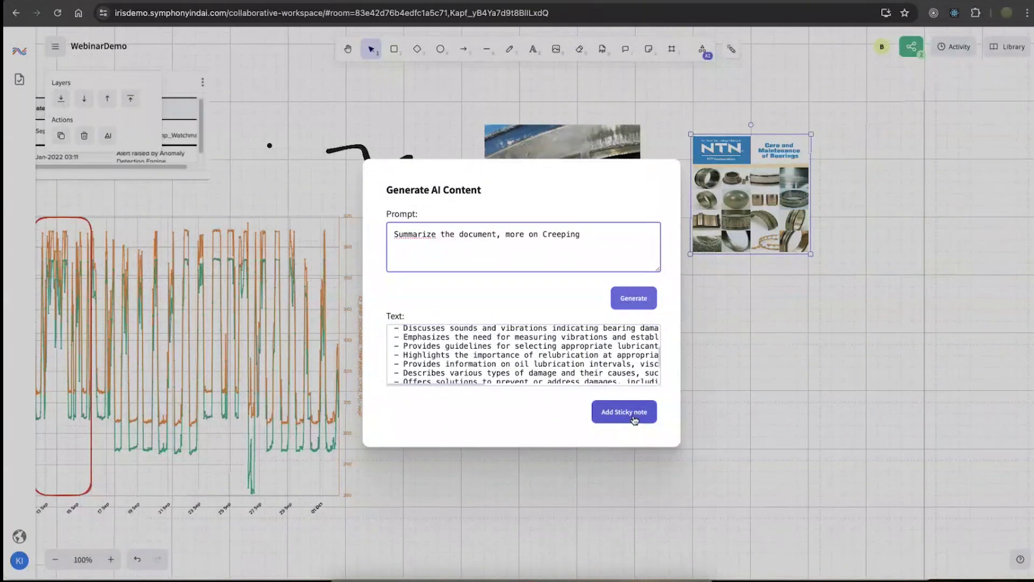
pyautogui.click(630, 418)
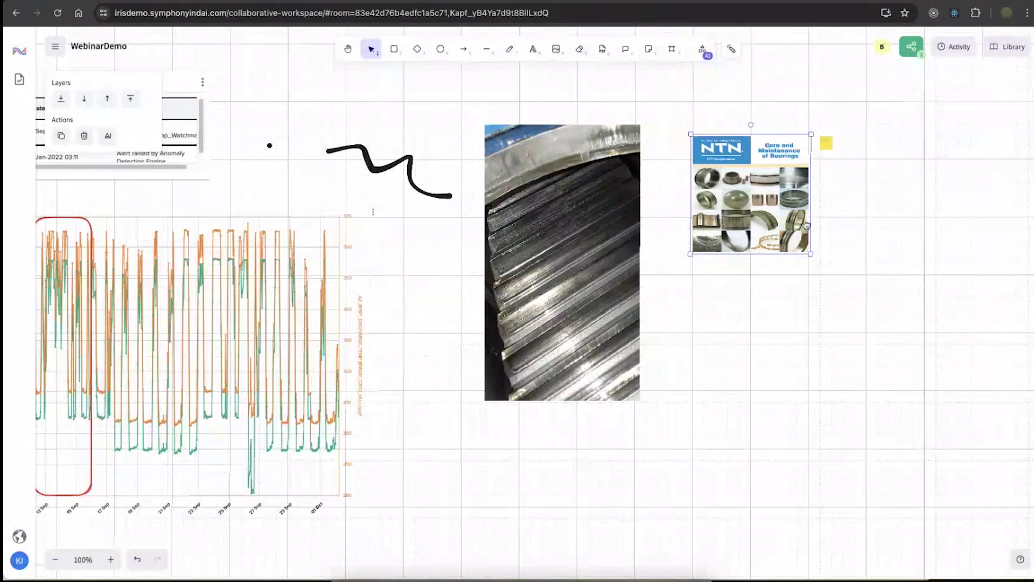
pyautogui.click(829, 148)
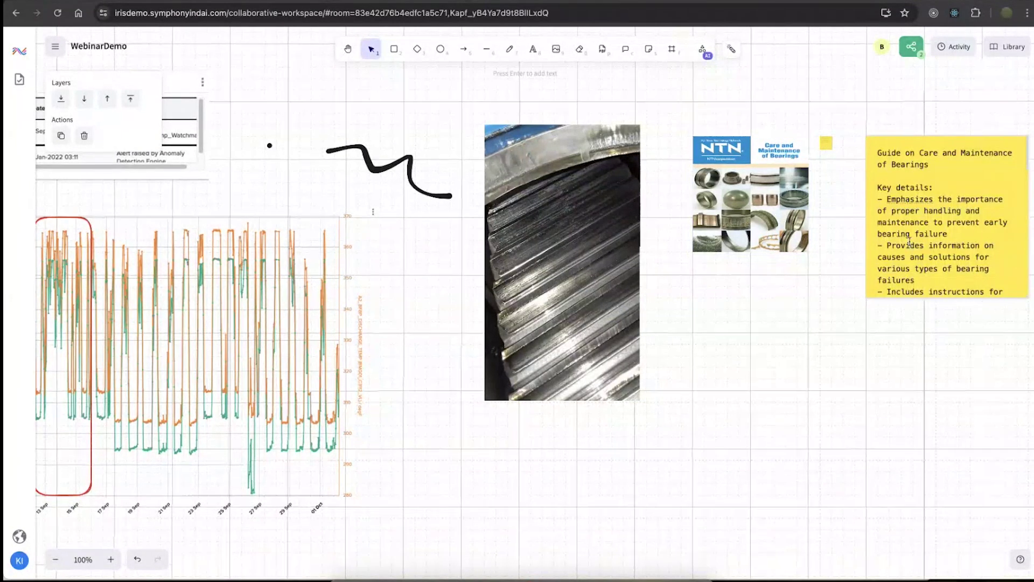
pyautogui.scroll(-10, 910, 245)
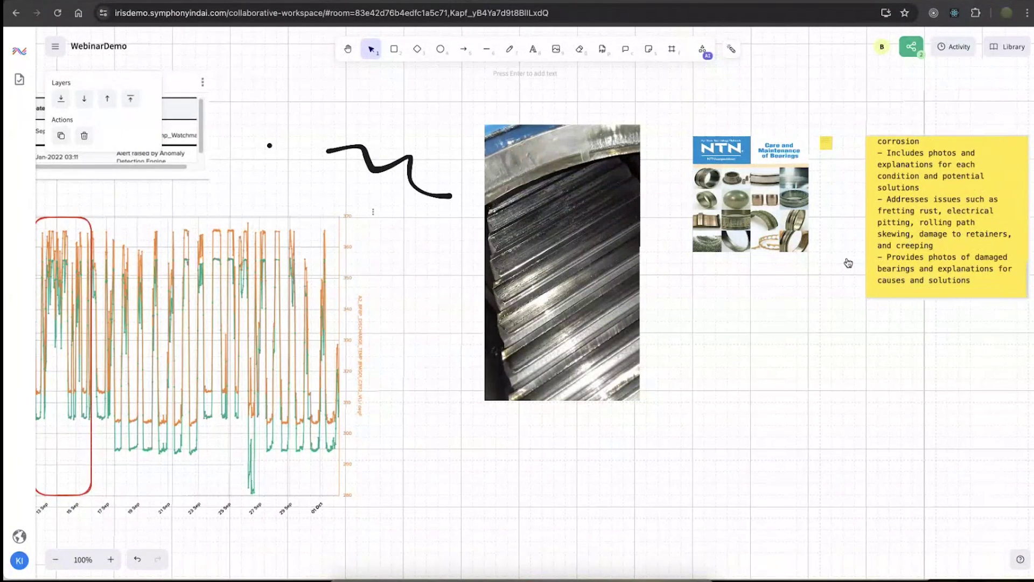
pyautogui.click(803, 275)
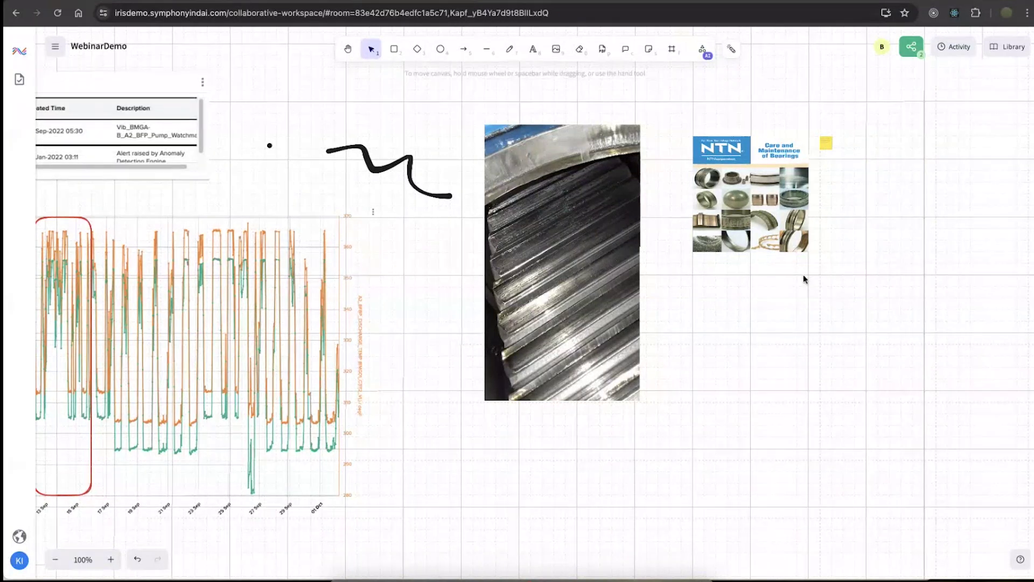
# - Draw a frame around the gear photo, creating Frame 1
pyautogui.click(550, 286)
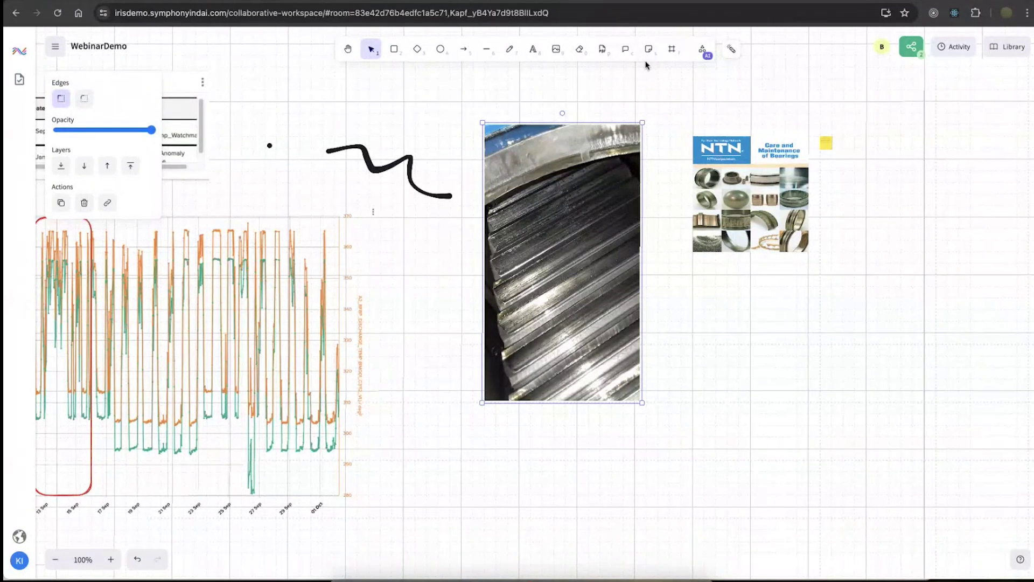
pyautogui.click(678, 55)
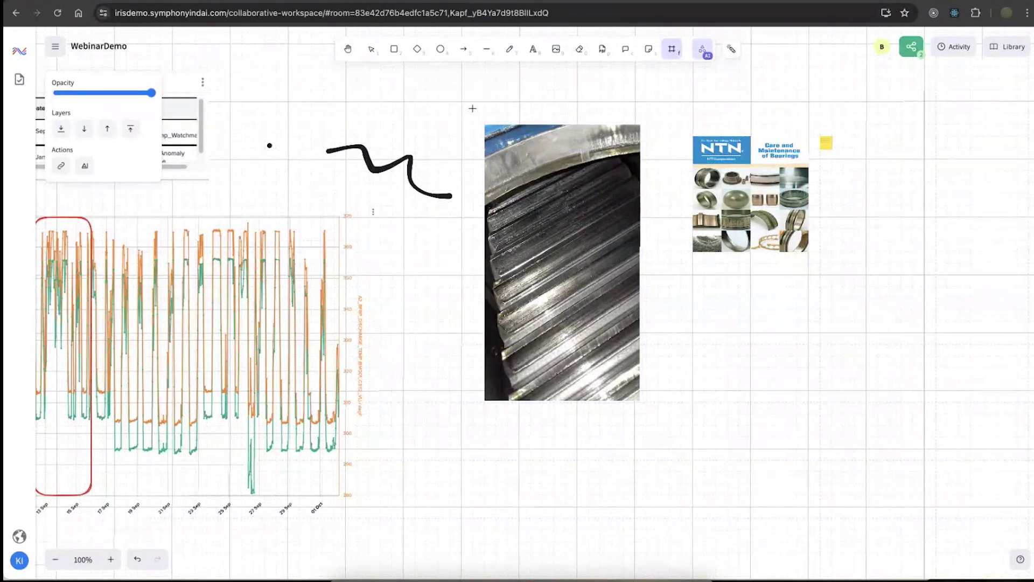
pyautogui.moveTo(472, 112)
pyautogui.mouseDown()
pyautogui.moveTo(612, 415)
pyautogui.moveTo(681, 439)
pyautogui.moveTo(648, 418)
pyautogui.mouseUp()
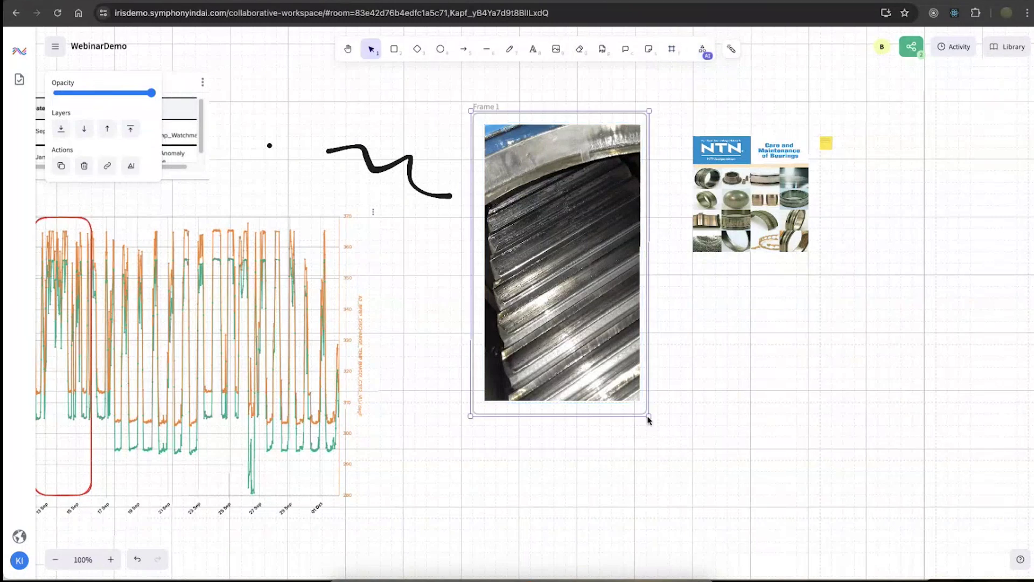
# - Generate an AI wear, pitting and scoring analysis of Frame 1 and add it as a sticky note
pyautogui.click(132, 166)
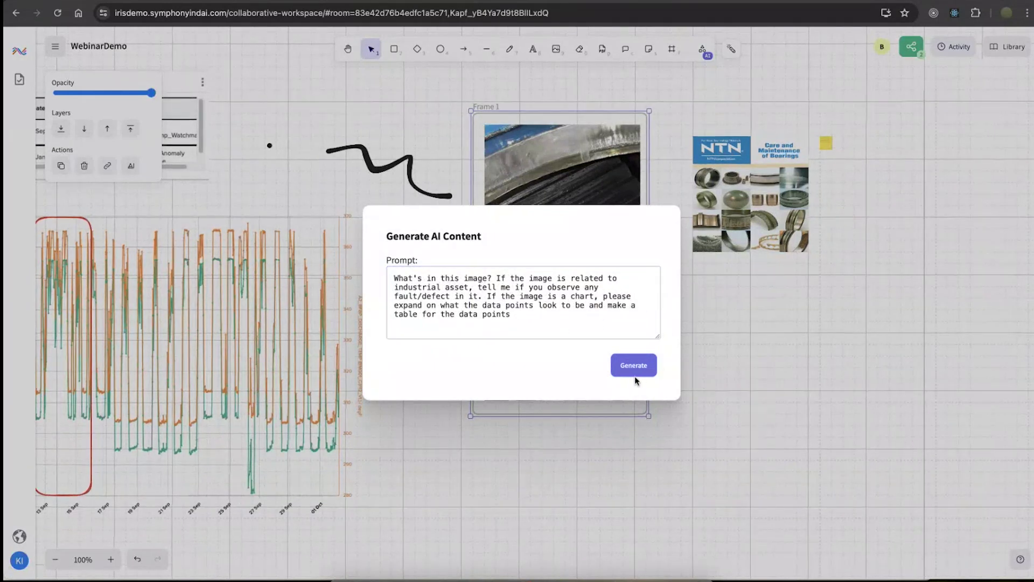
pyautogui.click(634, 366)
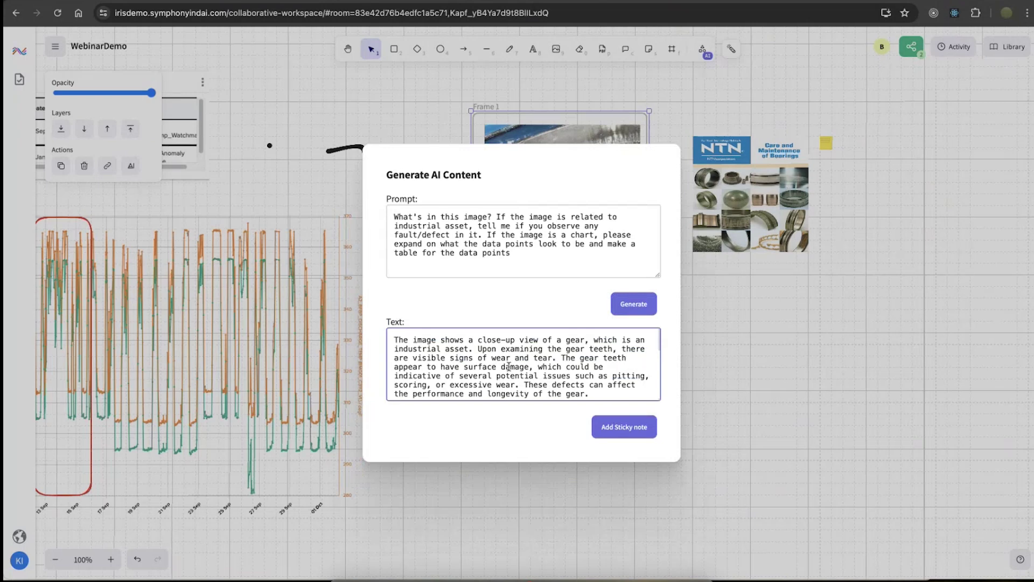
pyautogui.scroll(-1, 451, 358)
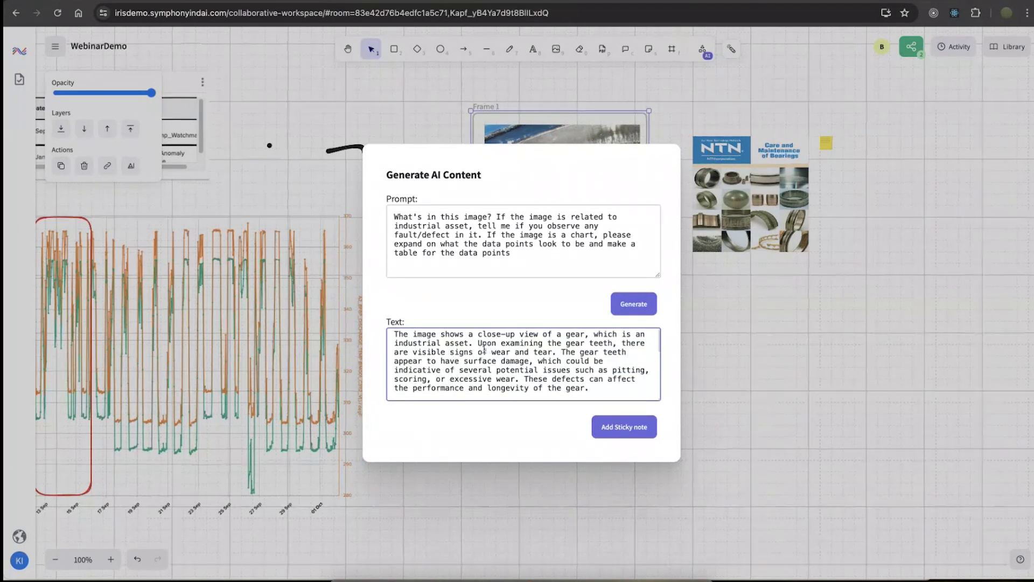
pyautogui.scroll(1, 481, 354)
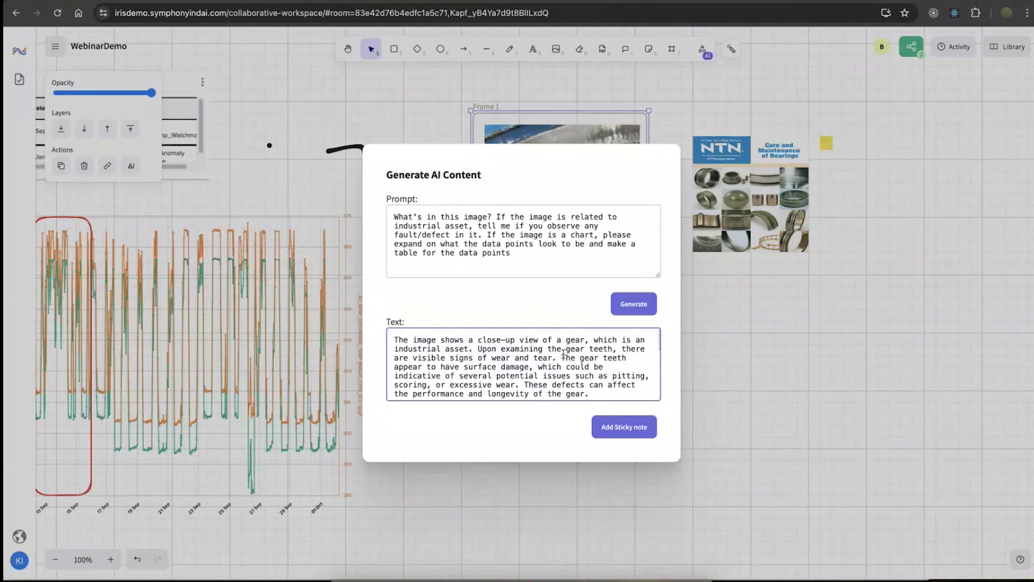
pyautogui.scroll(-5, 573, 355)
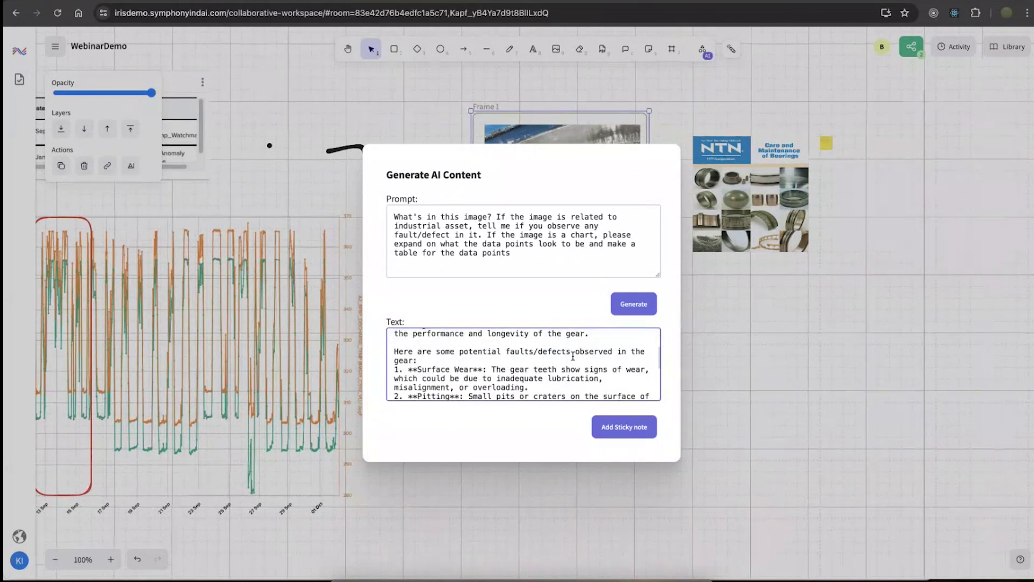
pyautogui.scroll(-3, 524, 376)
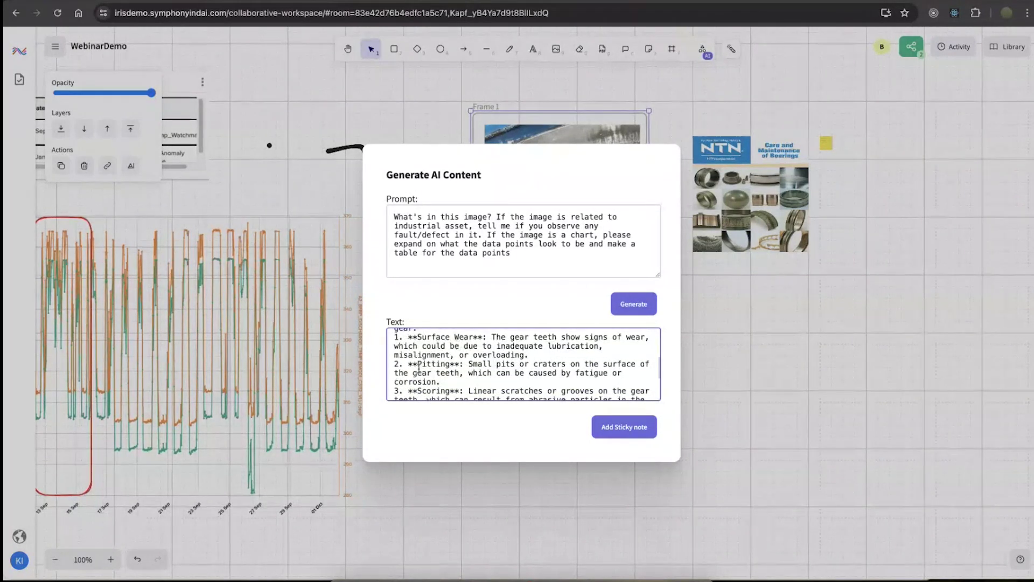
pyautogui.scroll(-1, 454, 372)
pyautogui.scroll(-3, 430, 377)
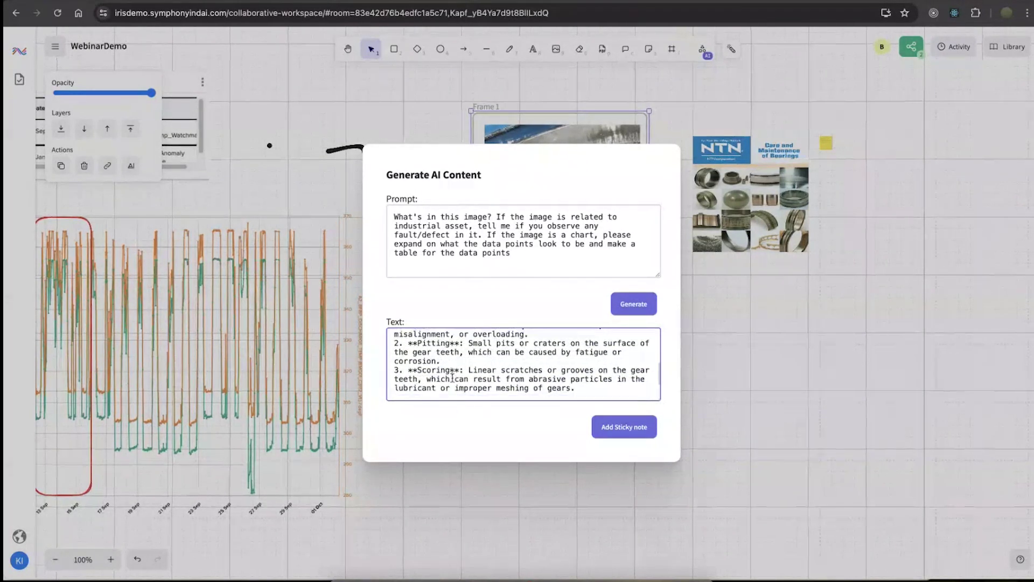
pyautogui.scroll(10, 452, 375)
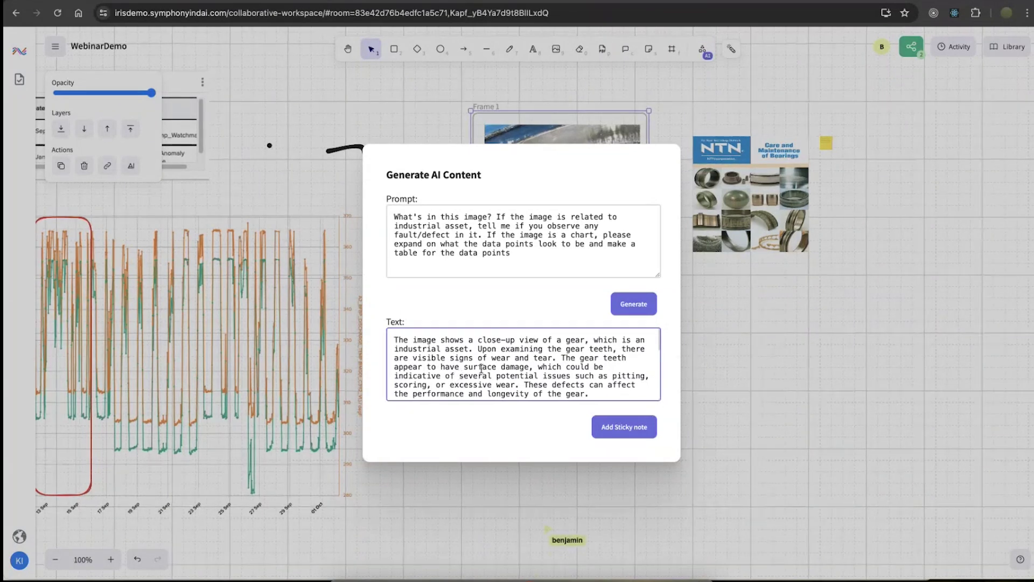
pyautogui.click(633, 433)
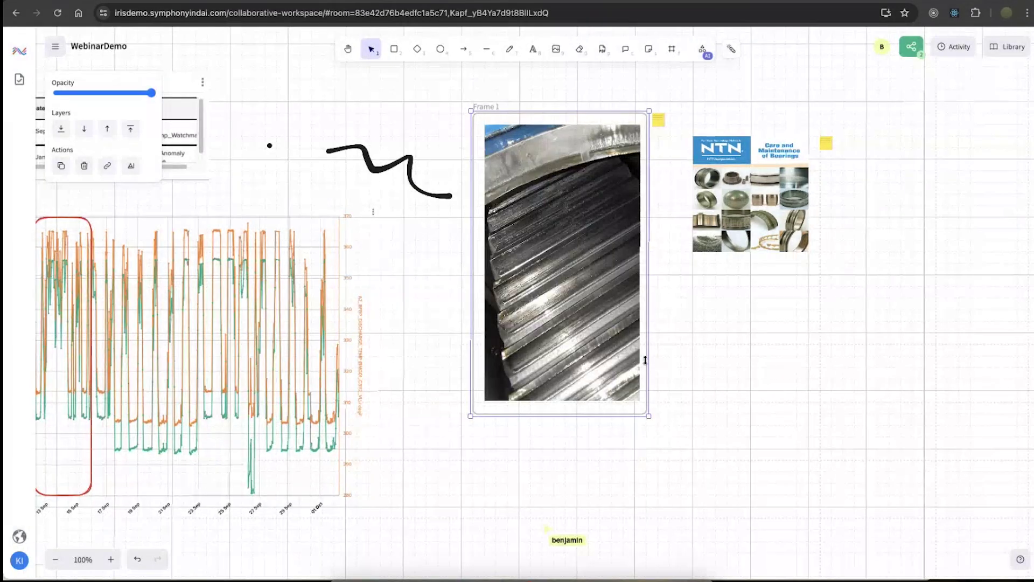
# - Expand the AI gear-analysis sticky note, scroll through its analysis, then collapse it to a small note
pyautogui.click(662, 121)
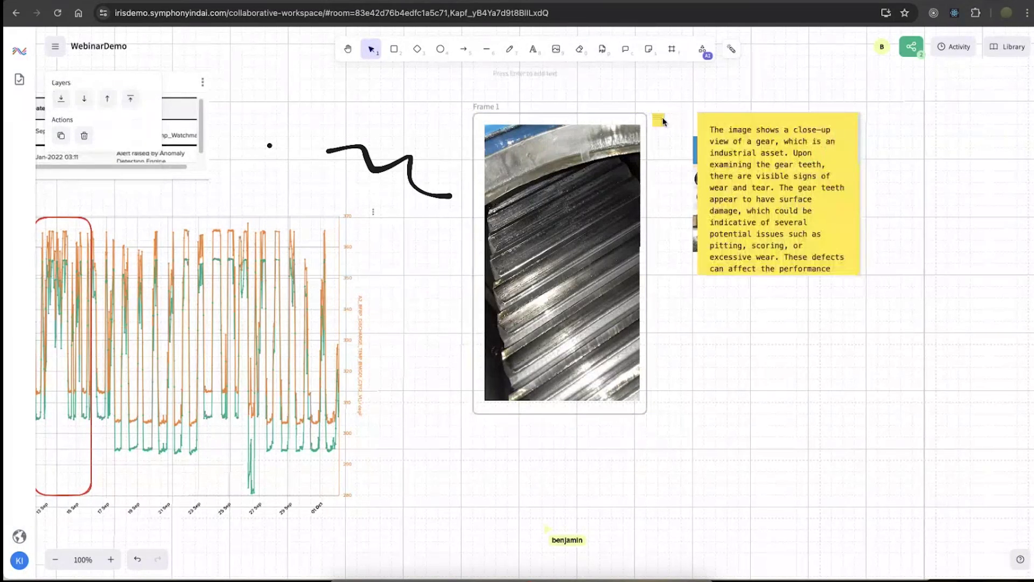
pyautogui.click(668, 195)
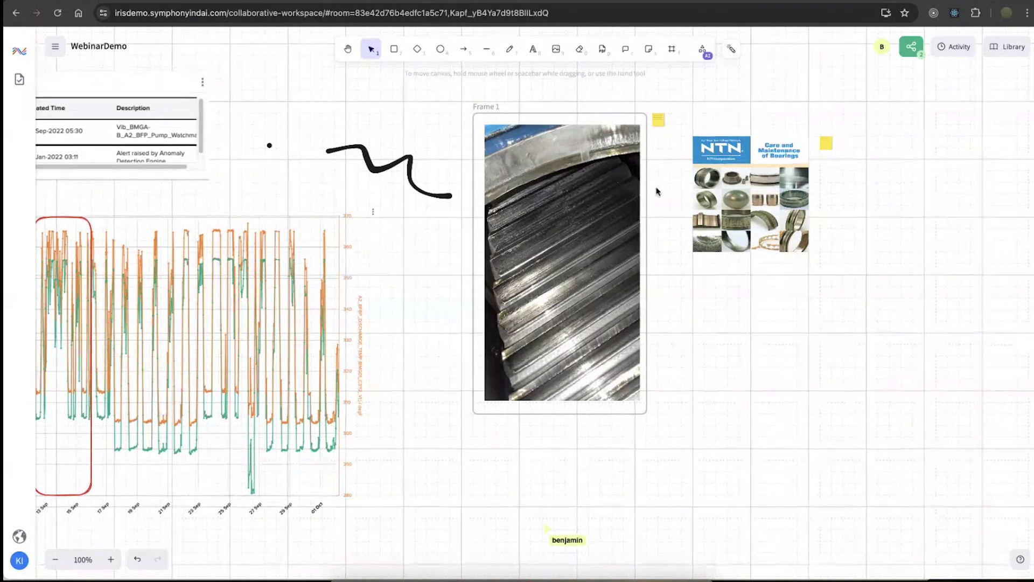
pyautogui.click(660, 122)
pyautogui.scroll(-5, 782, 204)
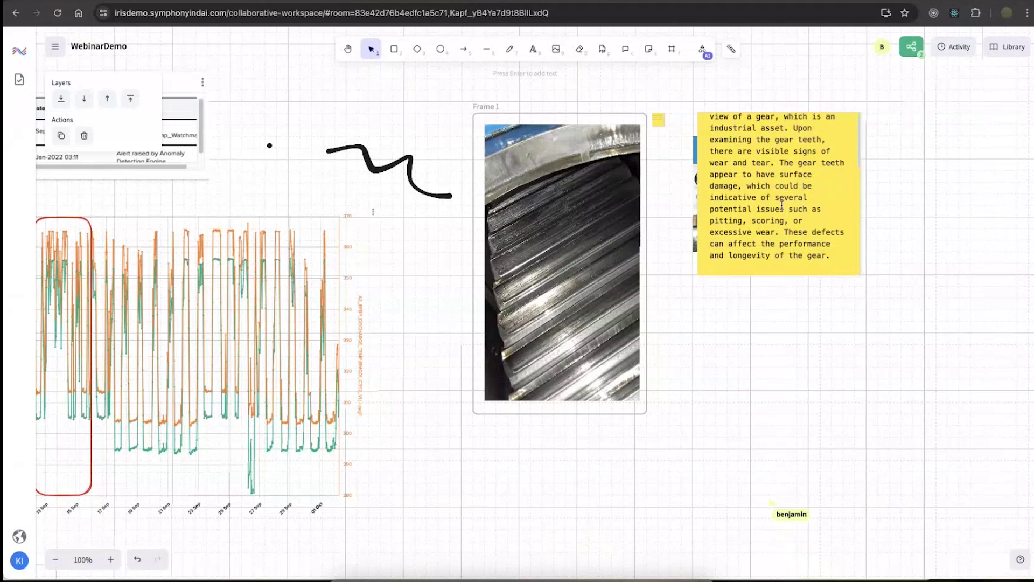
pyautogui.click(724, 359)
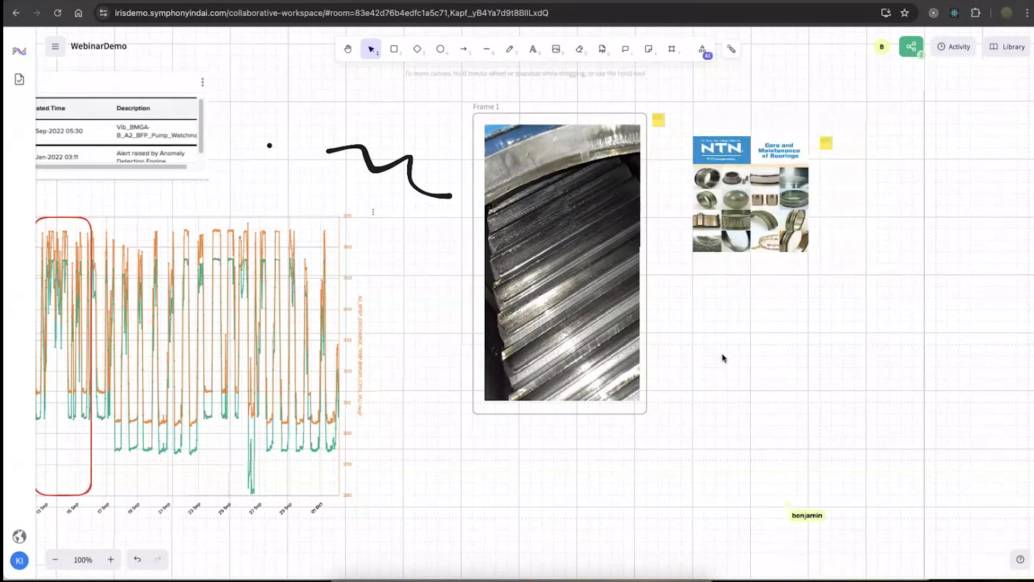
pyautogui.click(625, 55)
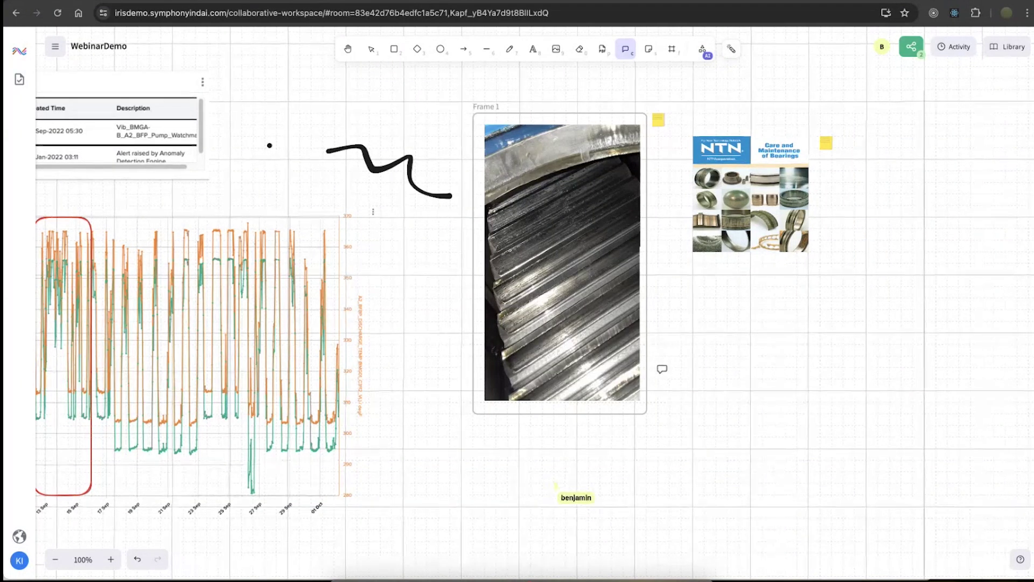
# - Pin a comment beside the gear photo frame and post 'whats your opinion on this?'
pyautogui.click(663, 369)
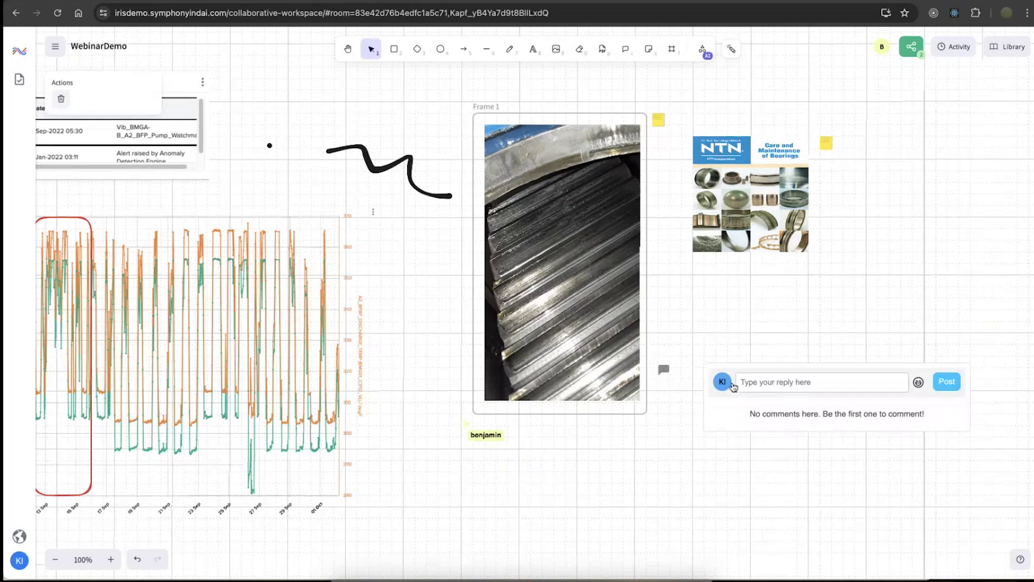
pyautogui.click(756, 385)
pyautogui.write('whats yo')
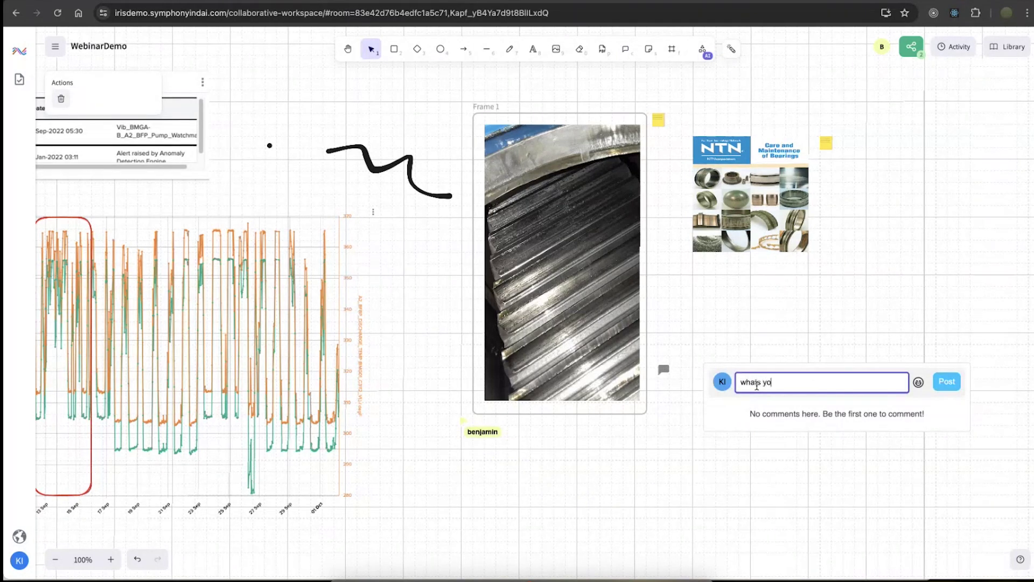
pyautogui.write('ur opi')
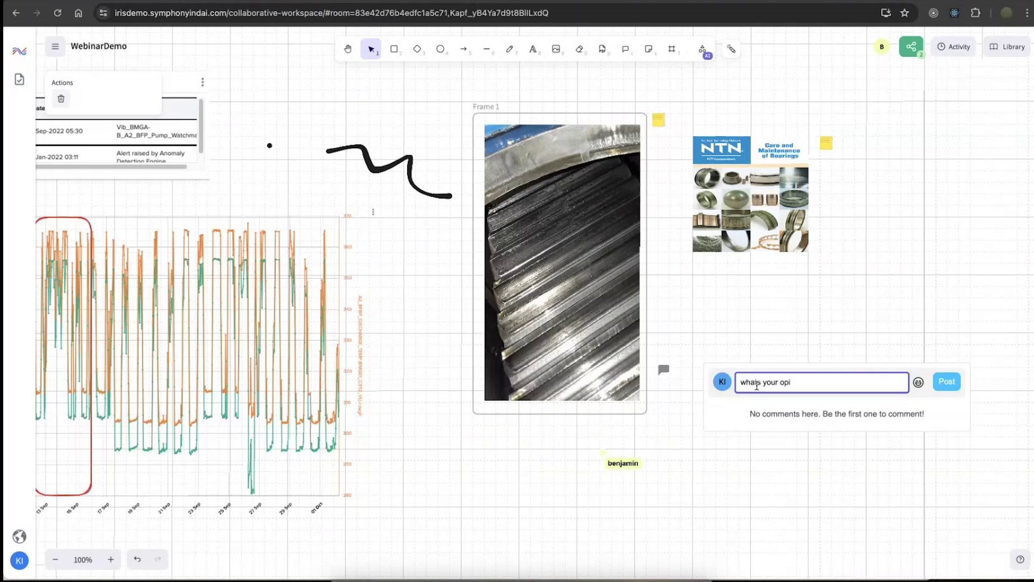
pyautogui.press('BackSpace')
pyautogui.write('inion on th')
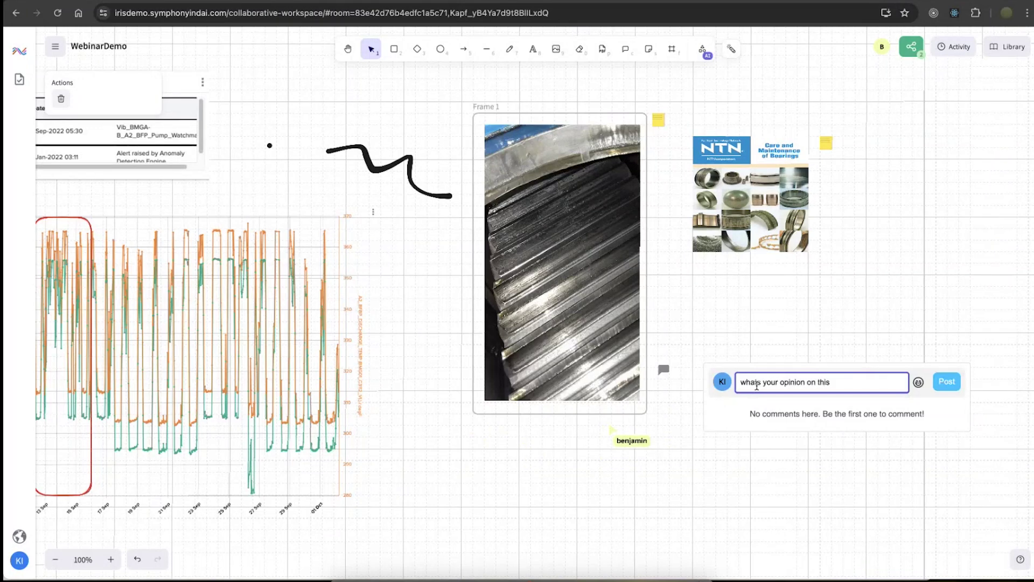
pyautogui.write('is?')
pyautogui.press('Return')
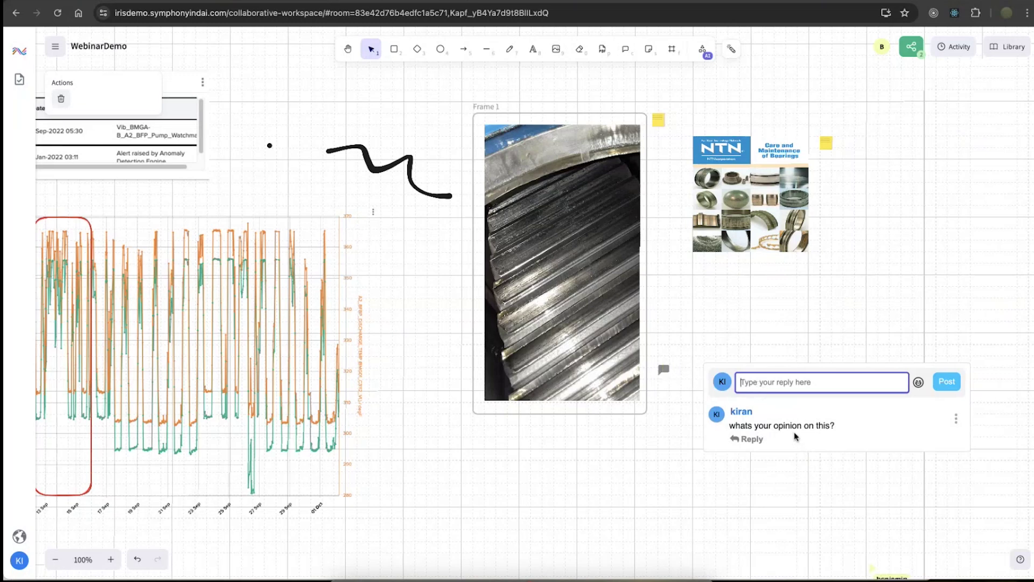
# - Close and reopen the comment thread until the reply 'we need to make a repair' appears
pyautogui.click(762, 350)
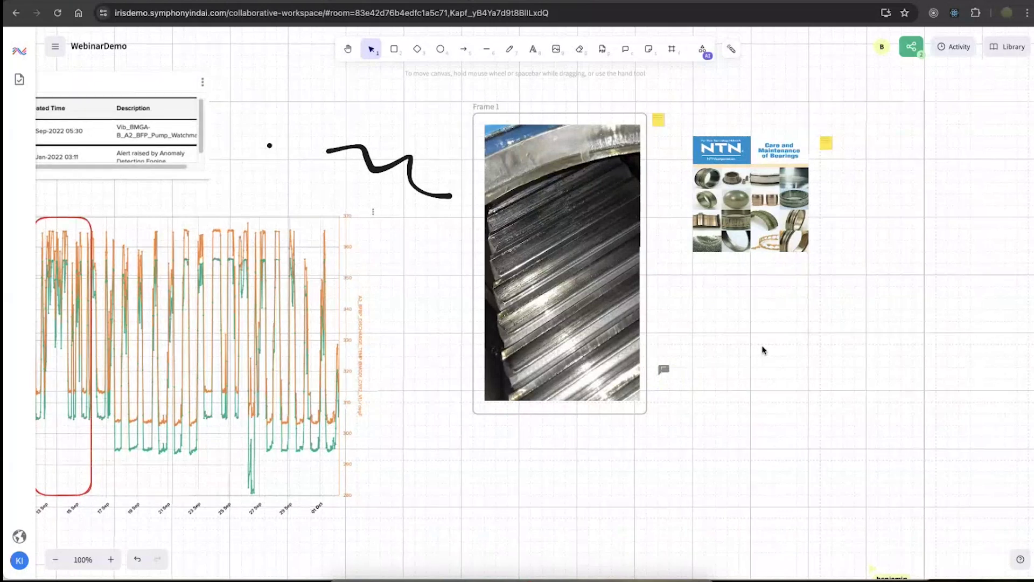
pyautogui.click(666, 373)
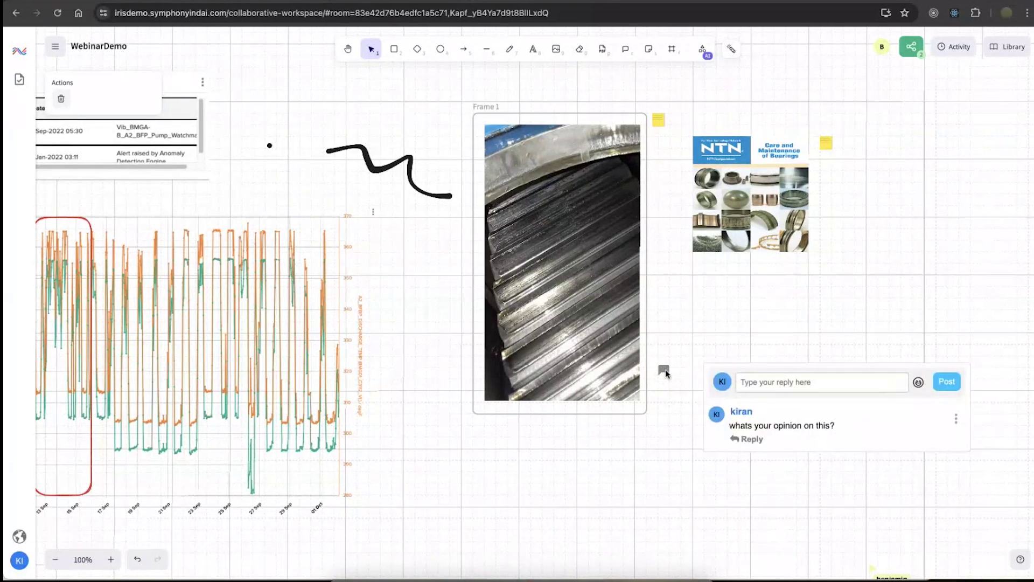
pyautogui.click(739, 339)
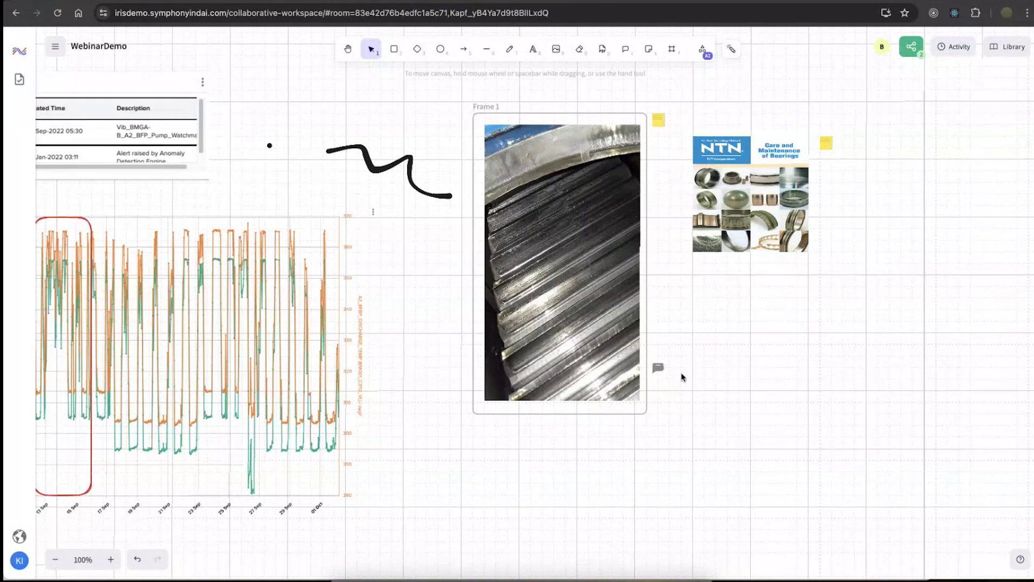
pyautogui.click(658, 369)
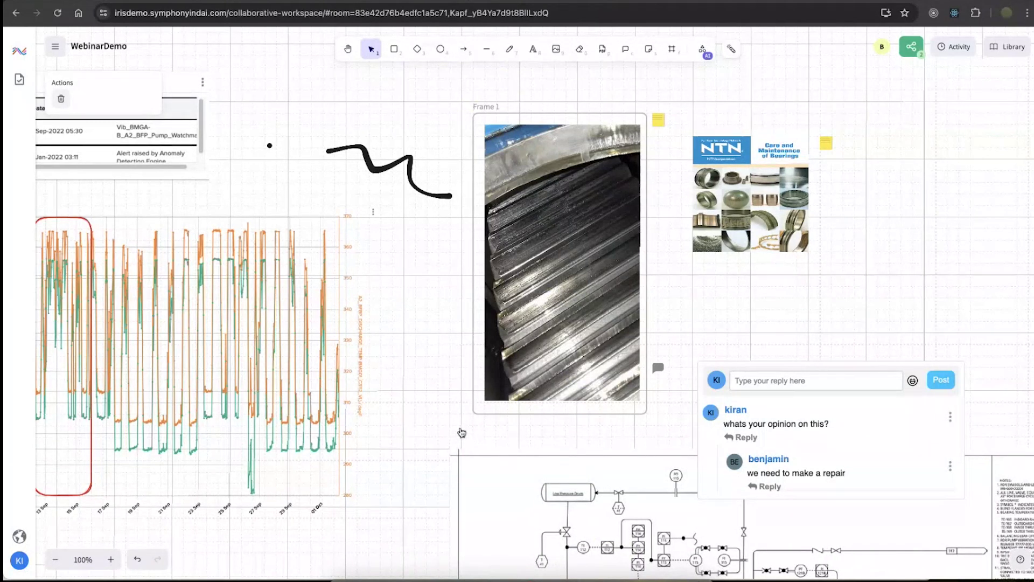
pyautogui.scroll(-1, 461, 432)
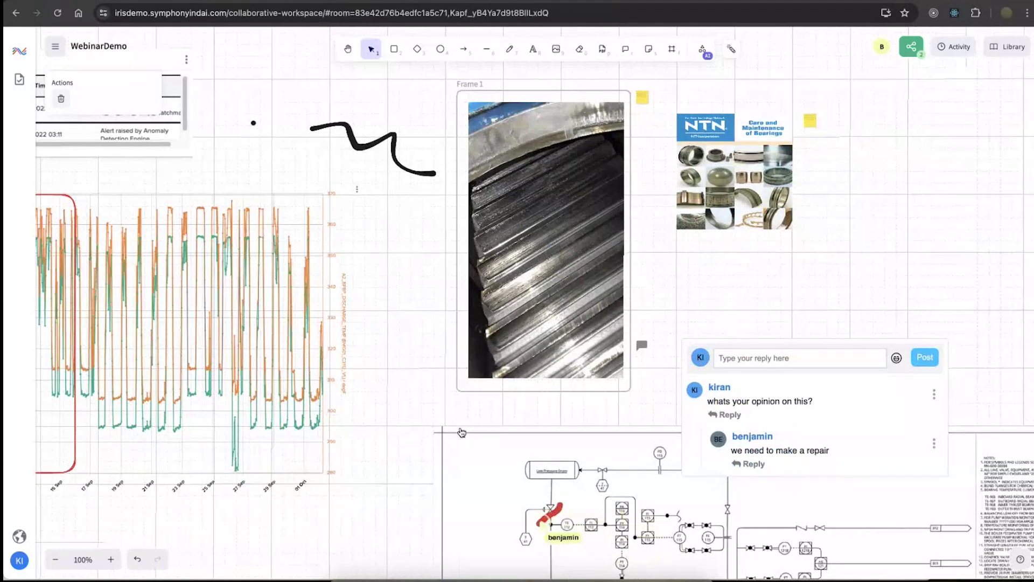
pyautogui.scroll(-1, 462, 433)
pyautogui.hscroll(1, 461, 432)
pyautogui.scroll(-5, 461, 433)
pyautogui.hscroll(5, 462, 432)
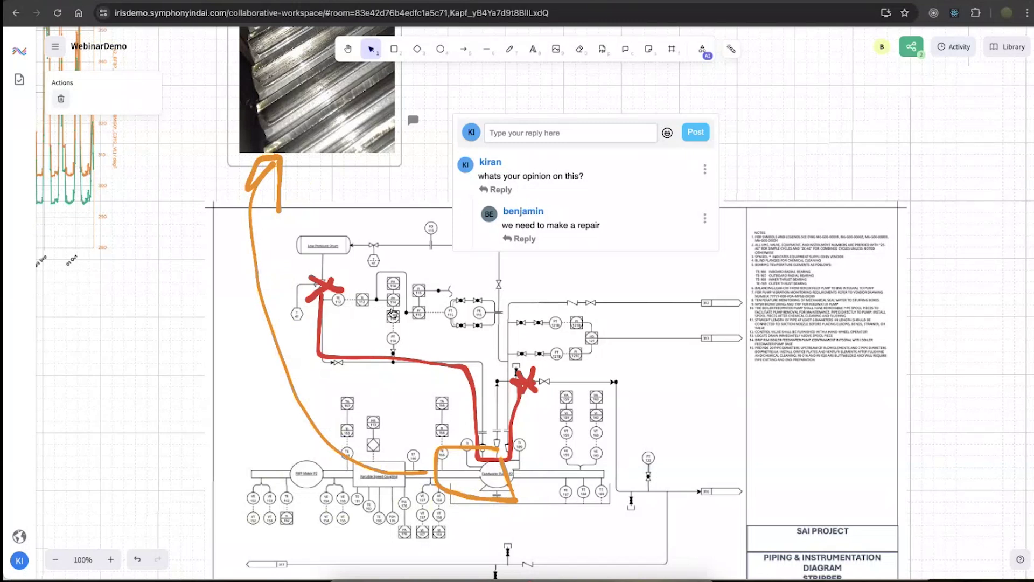
pyautogui.scroll(-2, 393, 314)
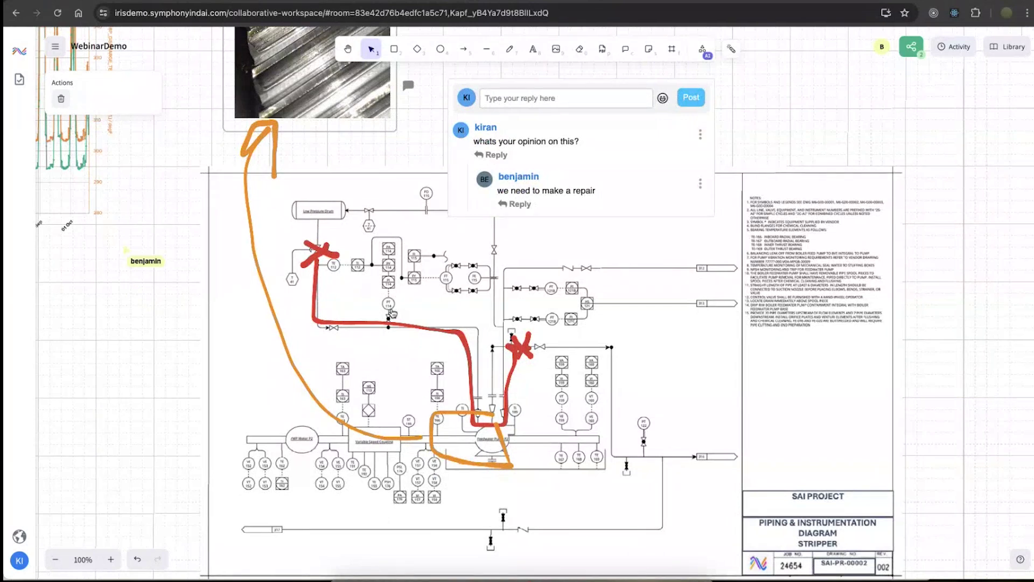
pyautogui.hscroll(3, 392, 313)
pyautogui.hscroll(3, 393, 313)
pyautogui.scroll(2, 517, 270)
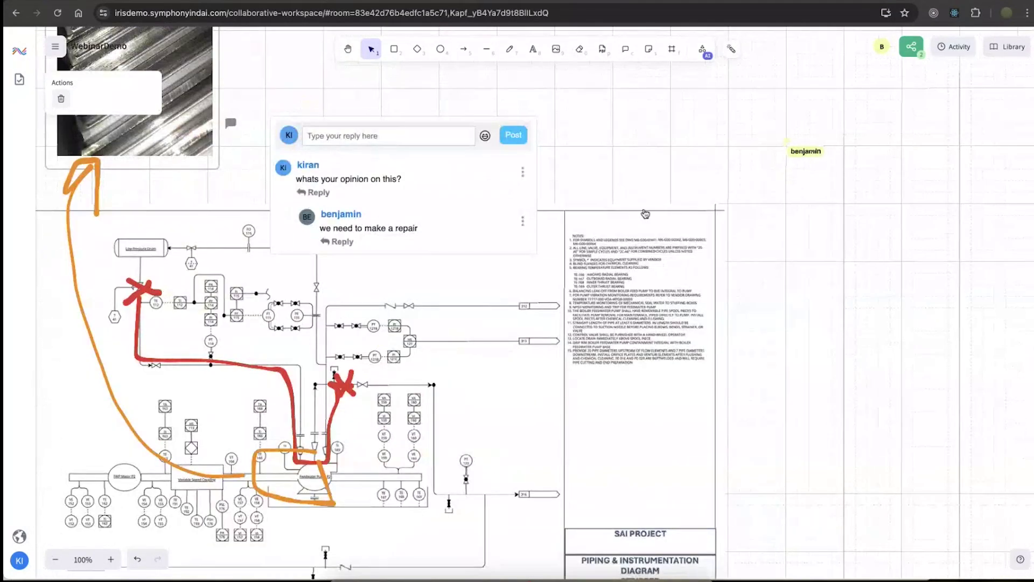
pyautogui.scroll(5, 646, 215)
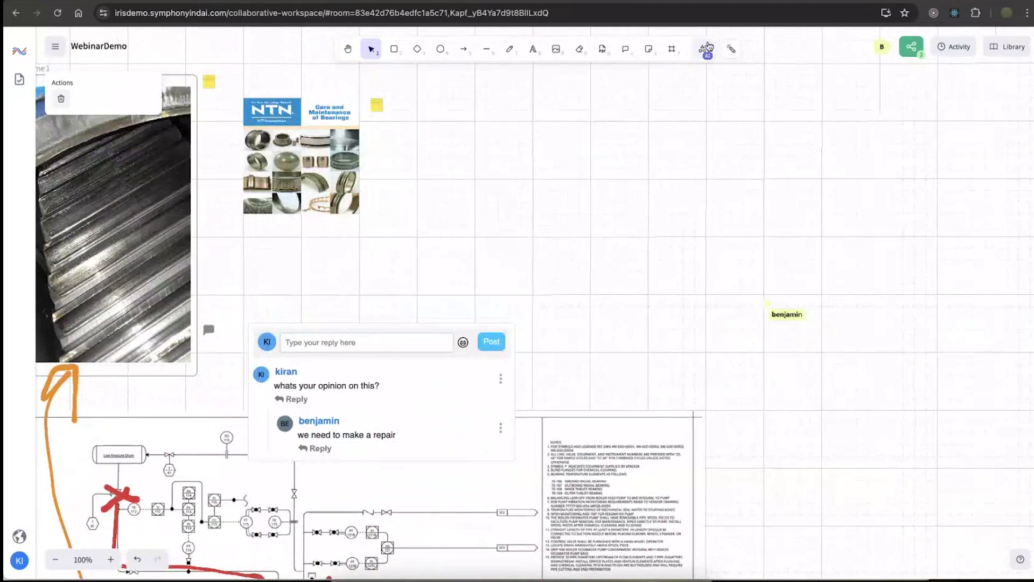
# - Generate a pie chart diagram from the AI Text to diagram prompt 'pie chart'
pyautogui.click(703, 51)
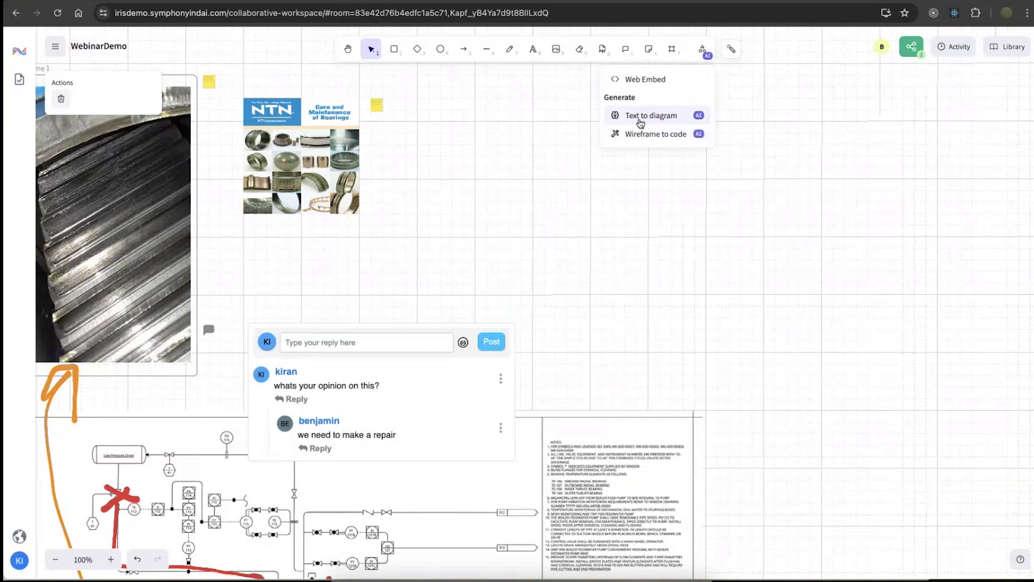
pyautogui.click(647, 122)
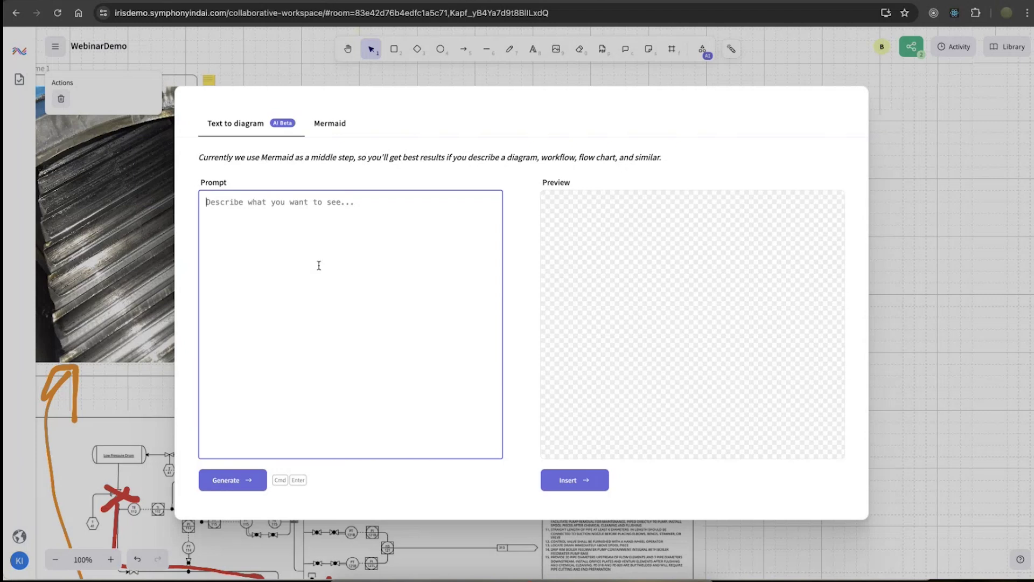
pyautogui.write('pie chart')
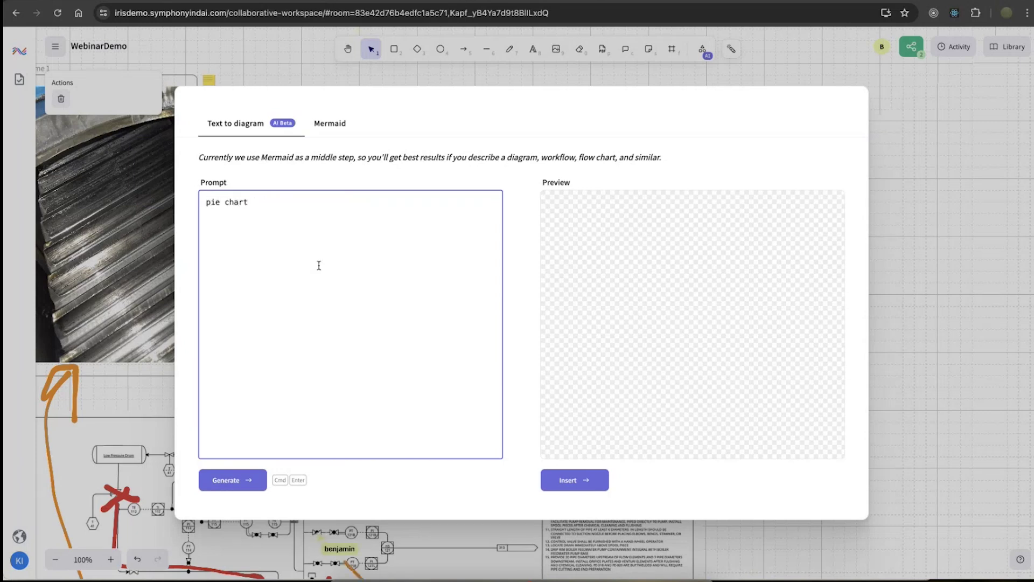
pyautogui.click(230, 480)
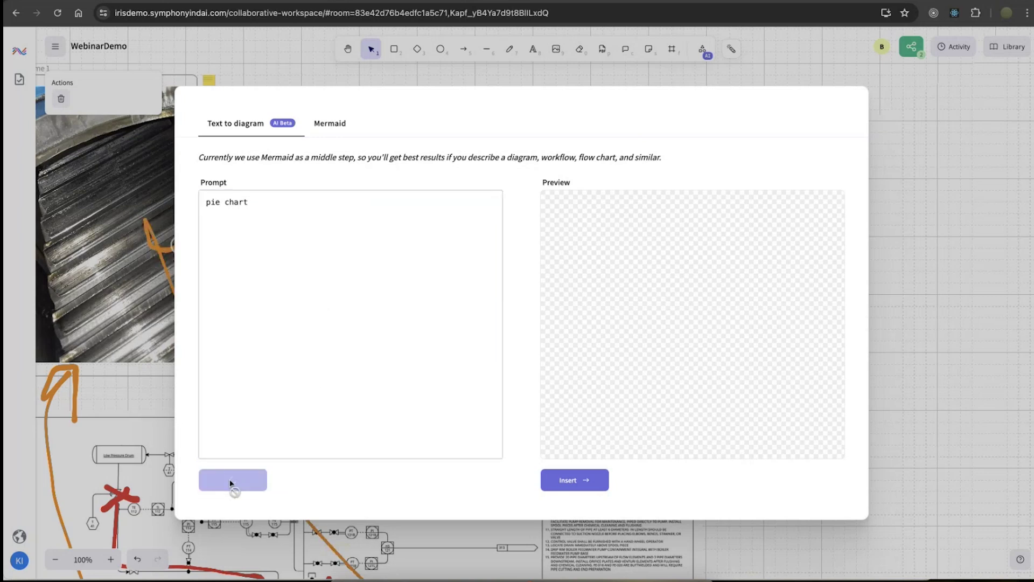
pyautogui.click(254, 437)
pyautogui.click(230, 480)
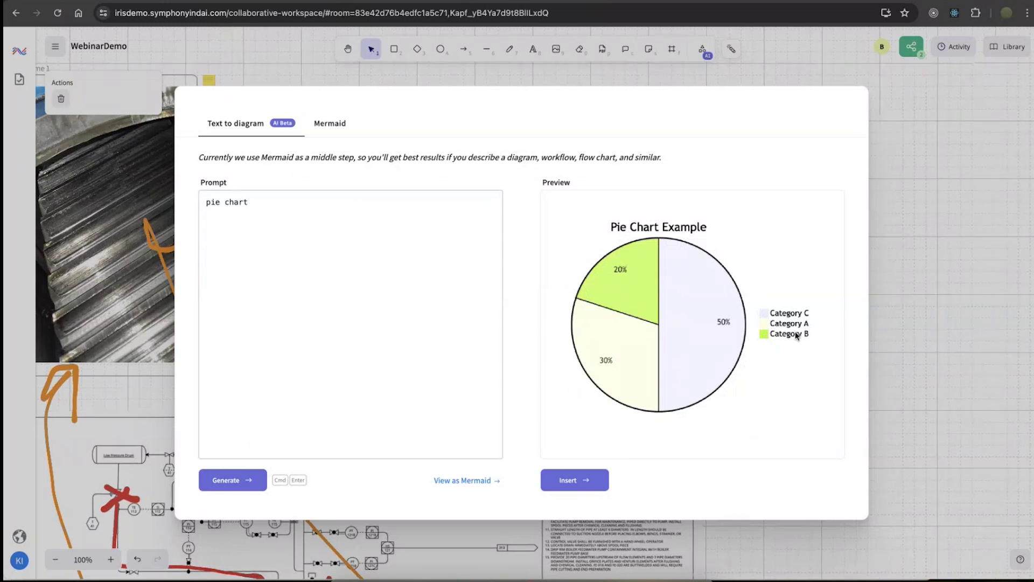
pyautogui.click(348, 224)
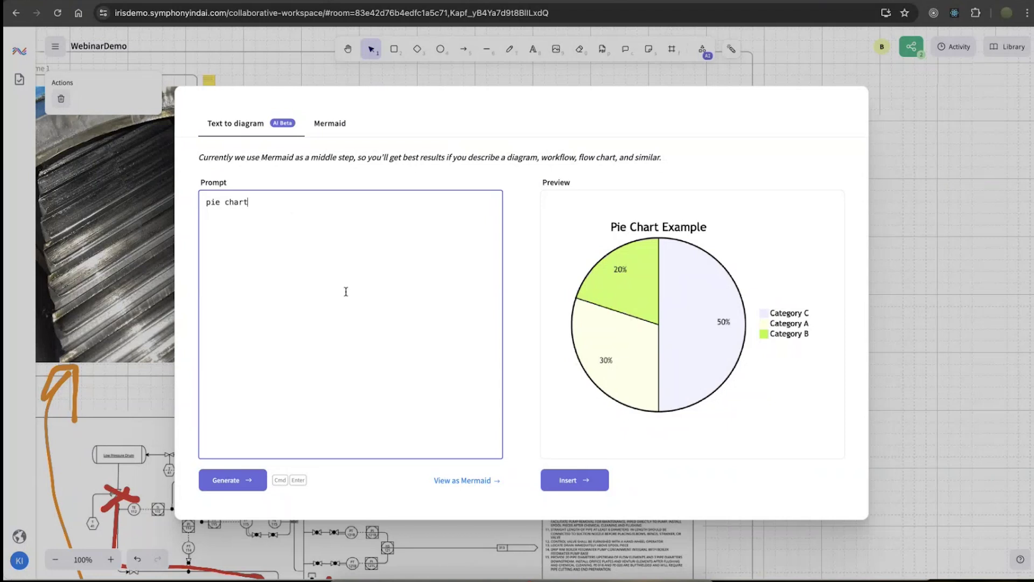
# - In the Mermaid source, rename the categories to X, y and Z, then insert the chart
pyautogui.click(474, 481)
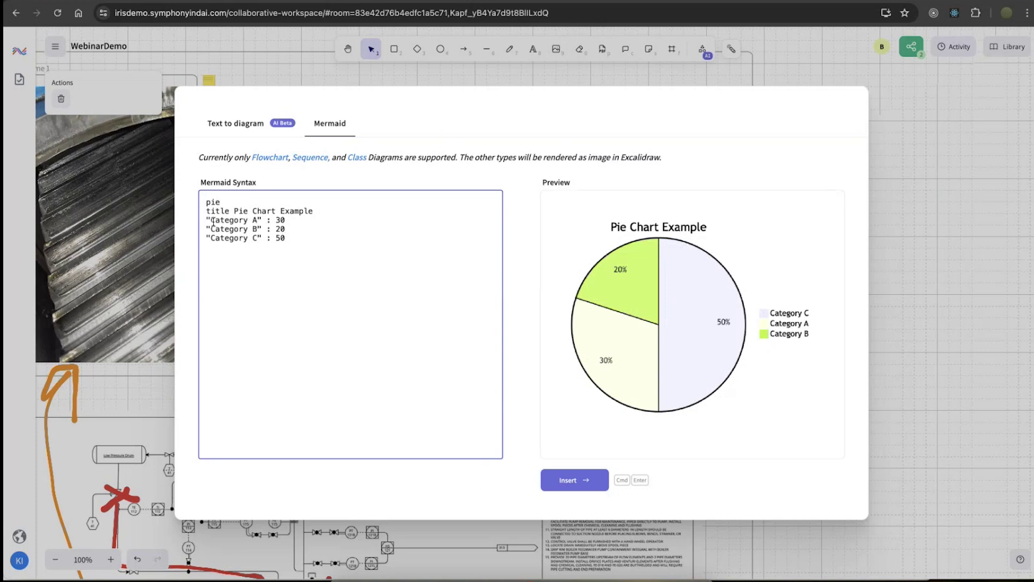
pyautogui.click(256, 220)
pyautogui.press('BackSpace')
pyautogui.press('BackSpace')
pyautogui.press('BackSpace')
pyautogui.press('BackSpace')
pyautogui.write('y X')
pyautogui.press('BackSpace')
pyautogui.write('y')
pyautogui.click(260, 241)
pyautogui.press('BackSpace')
pyautogui.write('Z')
pyautogui.click(287, 261)
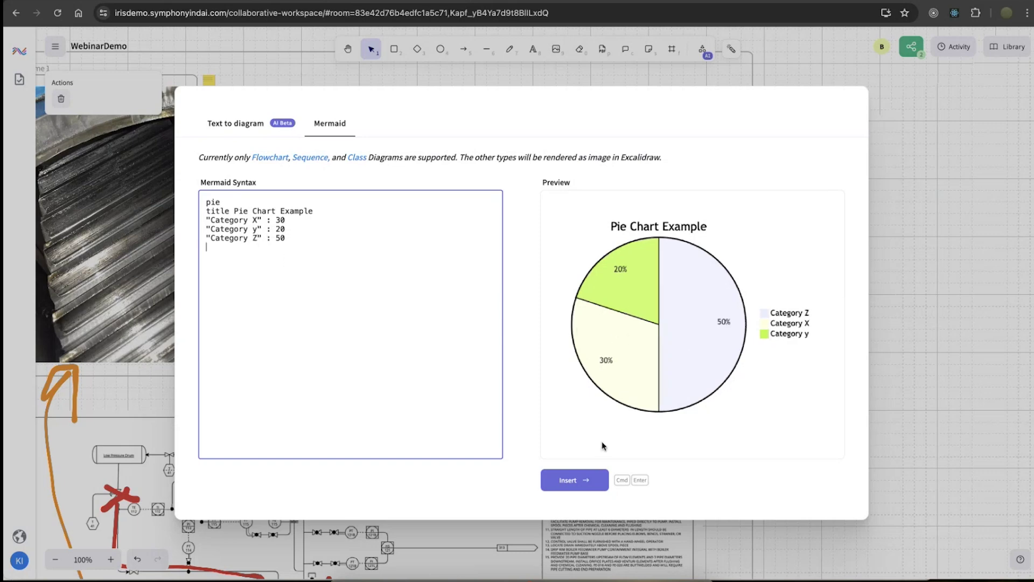
pyautogui.click(575, 478)
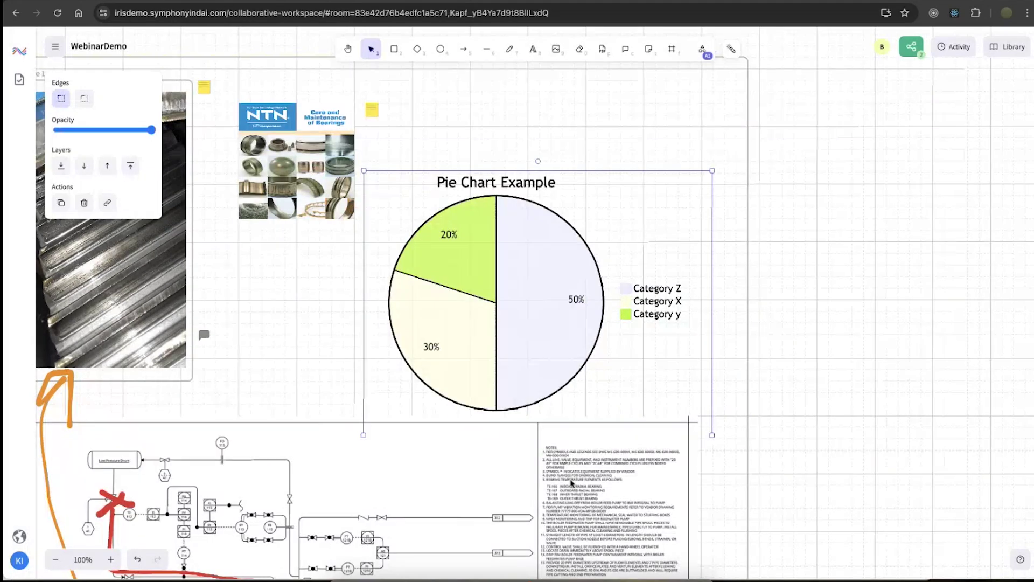
# - Move the Pie Chart Example to the right and reopen the Text to diagram dialog
pyautogui.moveTo(568, 184); pyautogui.dragTo(933, 178)
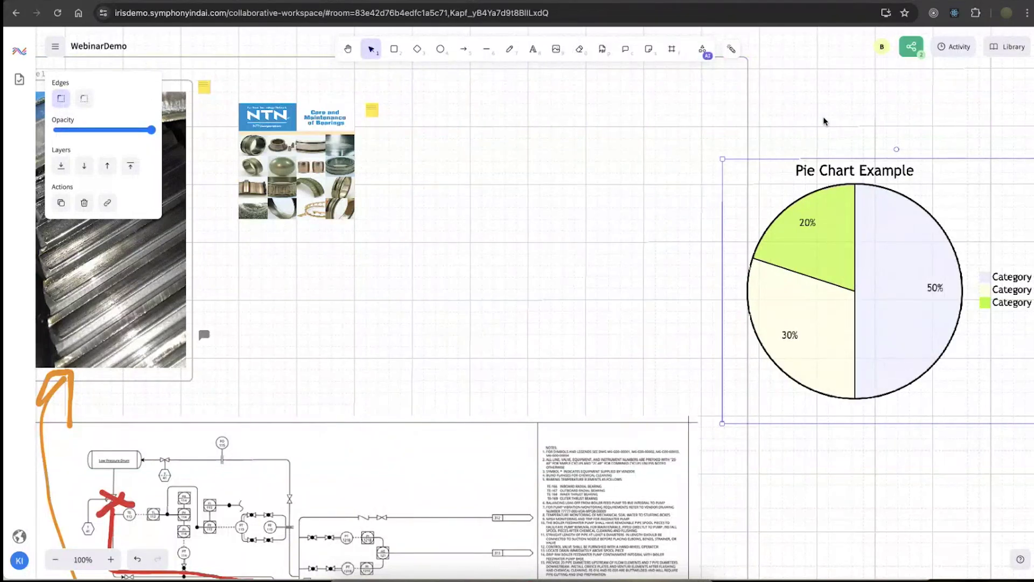
pyautogui.hscroll(5, 752, 144)
pyautogui.hscroll(3, 752, 143)
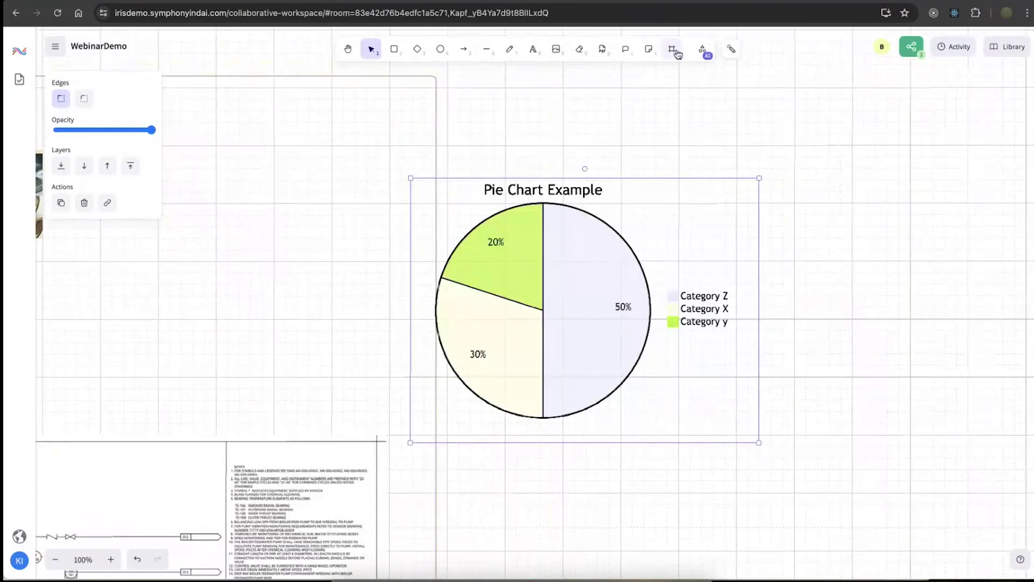
pyautogui.click(702, 51)
pyautogui.click(640, 121)
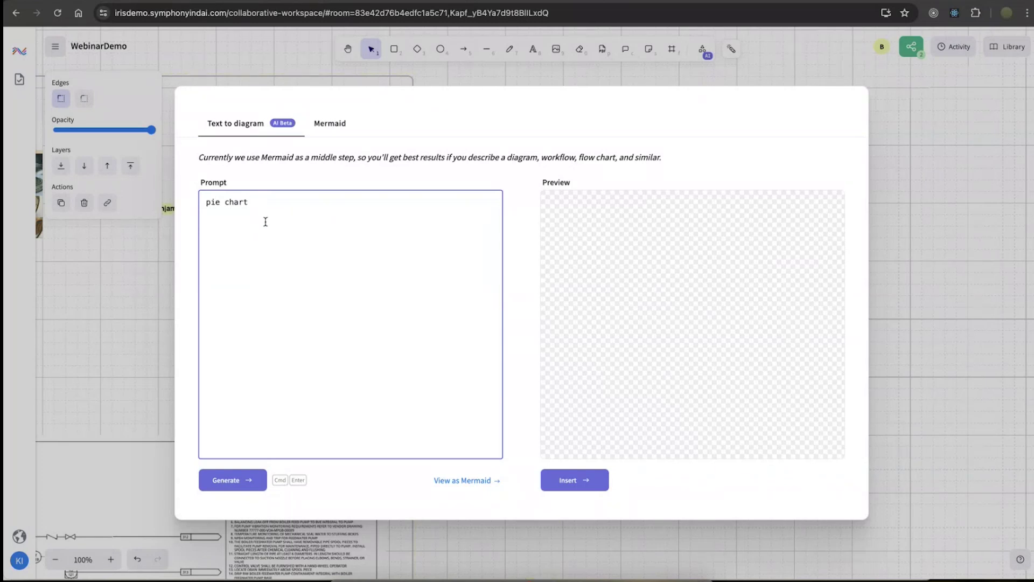
# - Copy the gearbox monitoring prompt from Notes and paste it over the diagram prompt
pyautogui.click(482, 479)
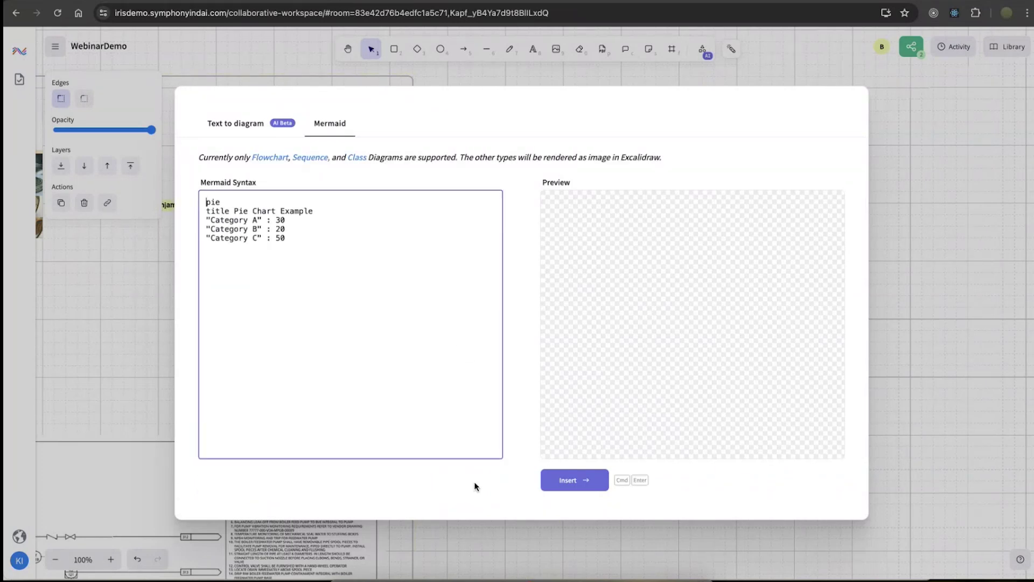
pyautogui.click(230, 130)
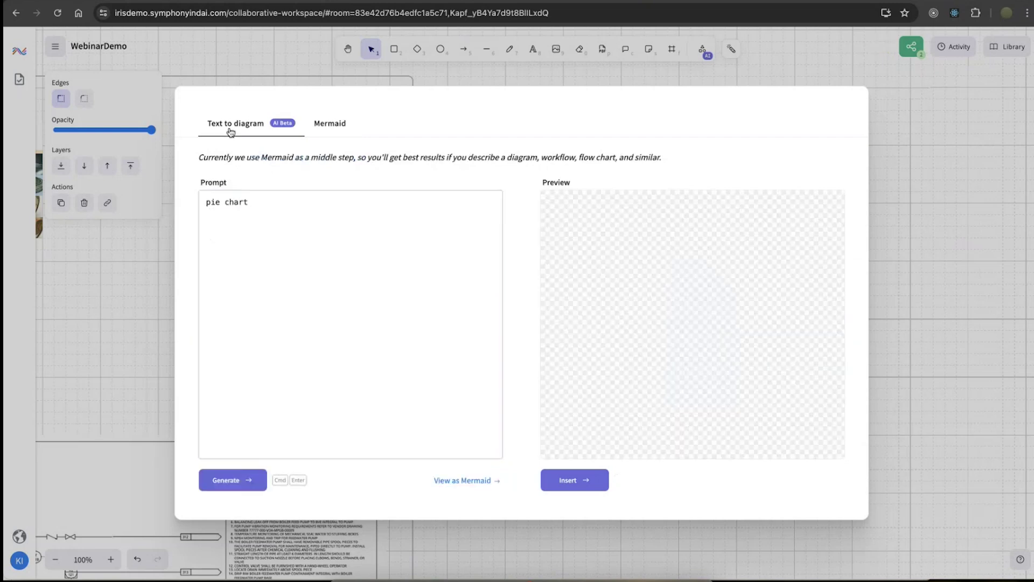
pyautogui.press('super+Tab')
pyautogui.press('super+Tab')
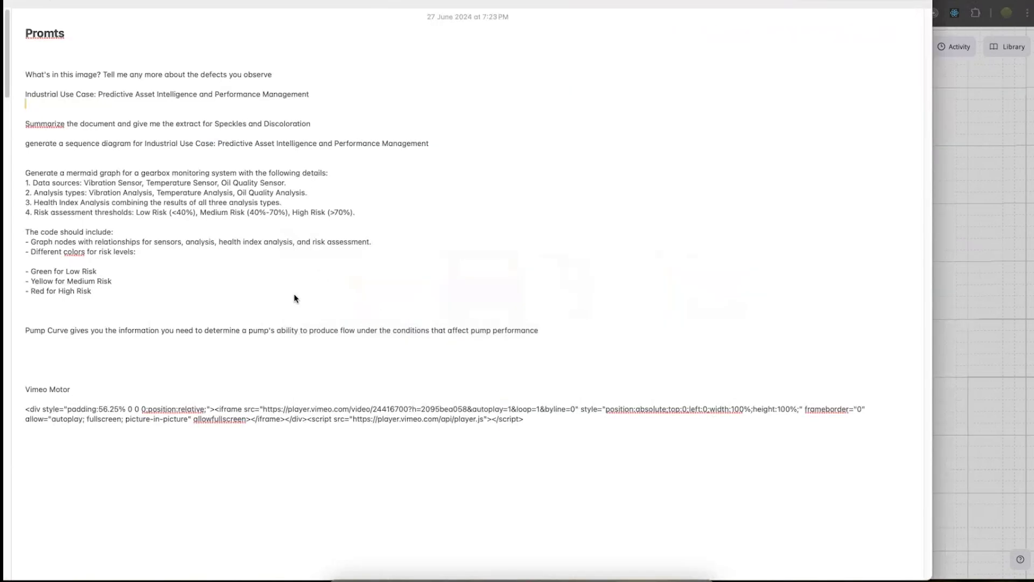
pyautogui.click(112, 296)
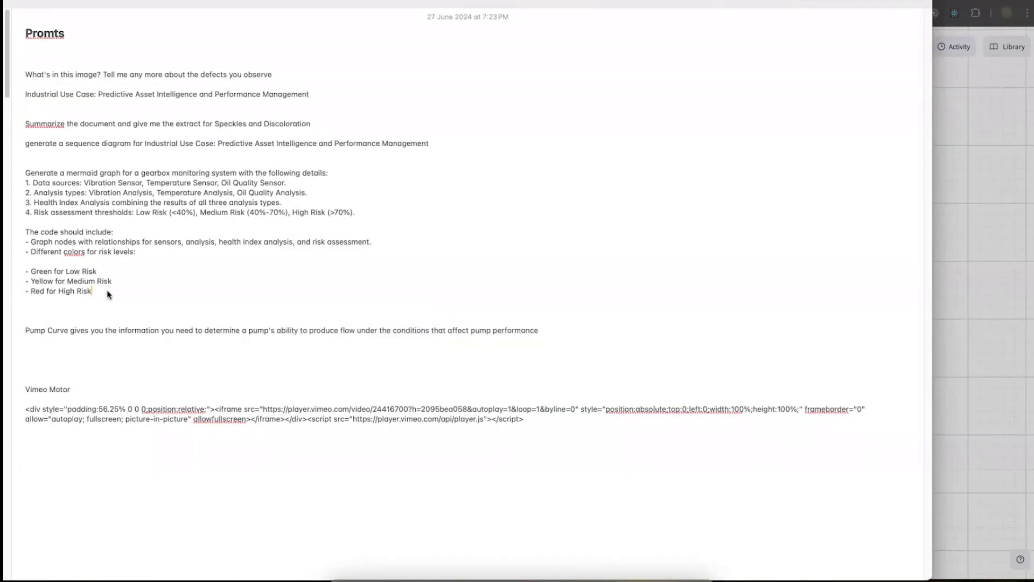
pyautogui.keyDown('shift'); pyautogui.click(27, 174); pyautogui.keyUp('shift')
pyautogui.press('super+Tab')
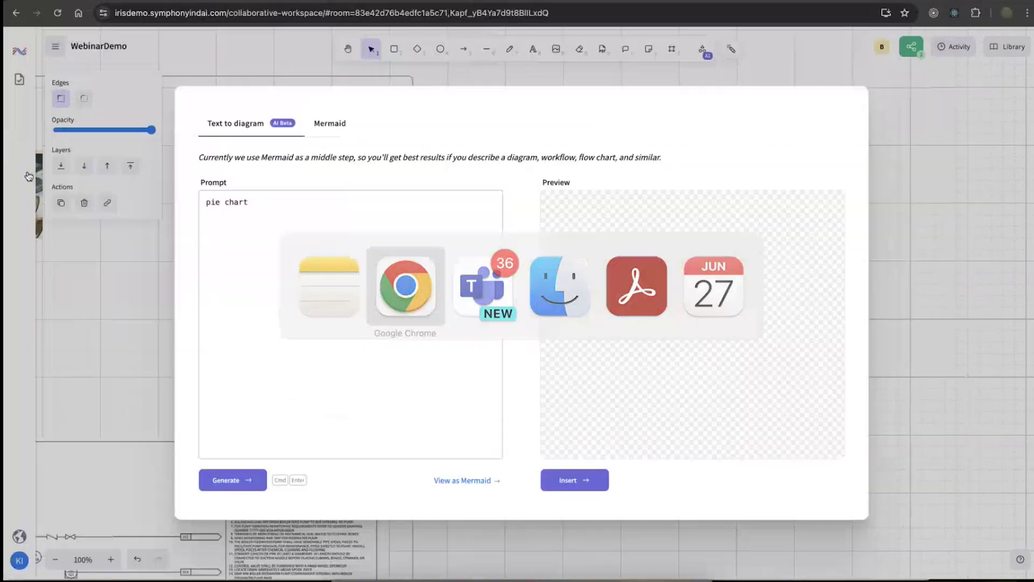
pyautogui.press('super+a')
pyautogui.press('super+v')
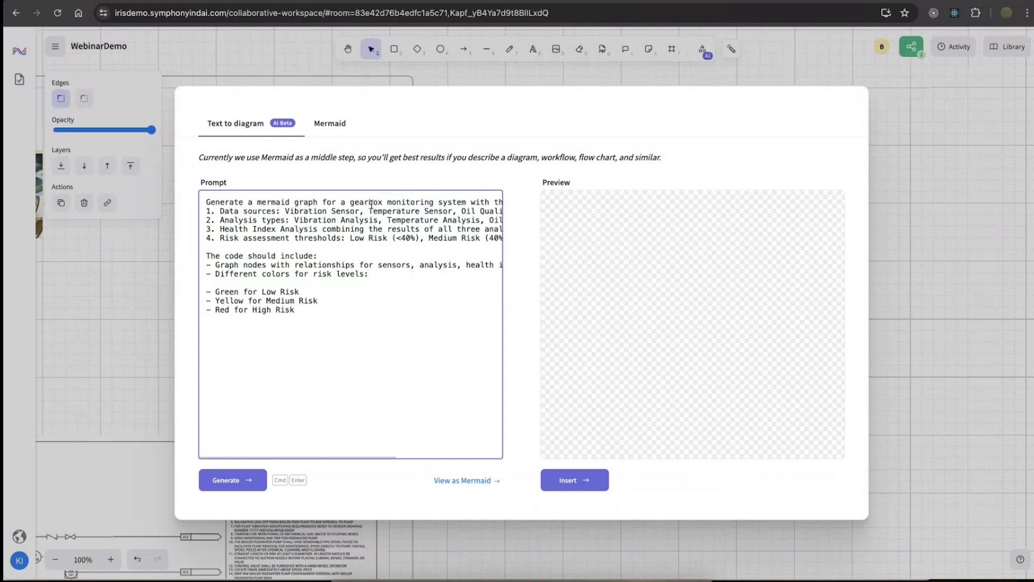
# - Generate the colour-coded gearbox monitoring diagram, review the preview, and insert it onto the canvas
pyautogui.hscroll(5, 445, 207)
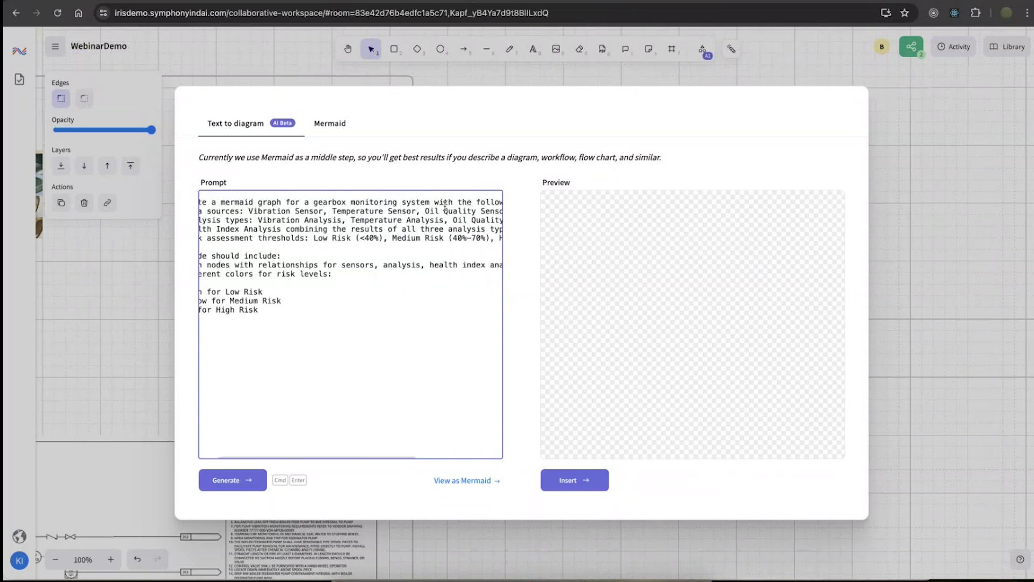
pyautogui.hscroll(-5, 445, 206)
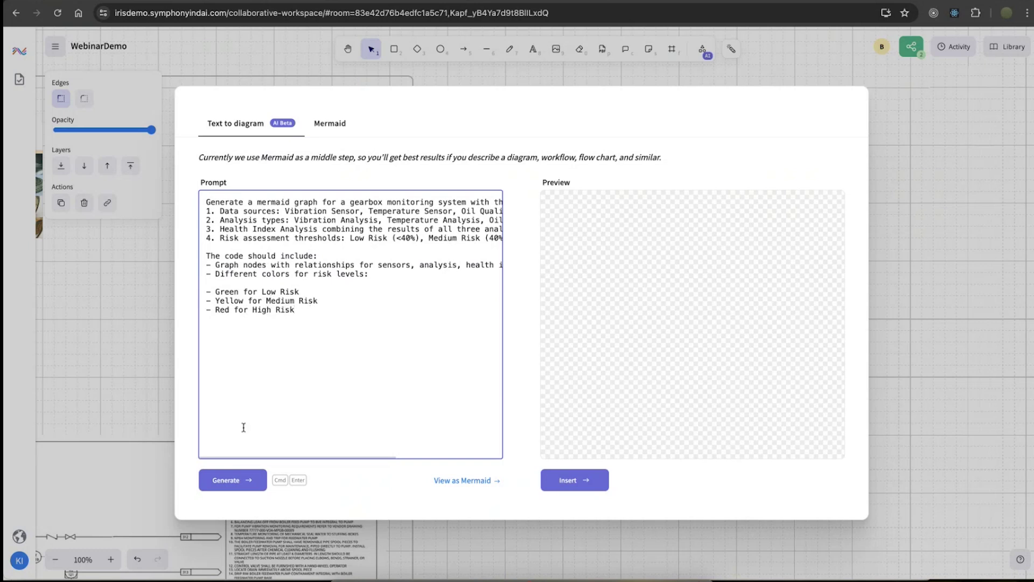
pyautogui.press('super+Return')
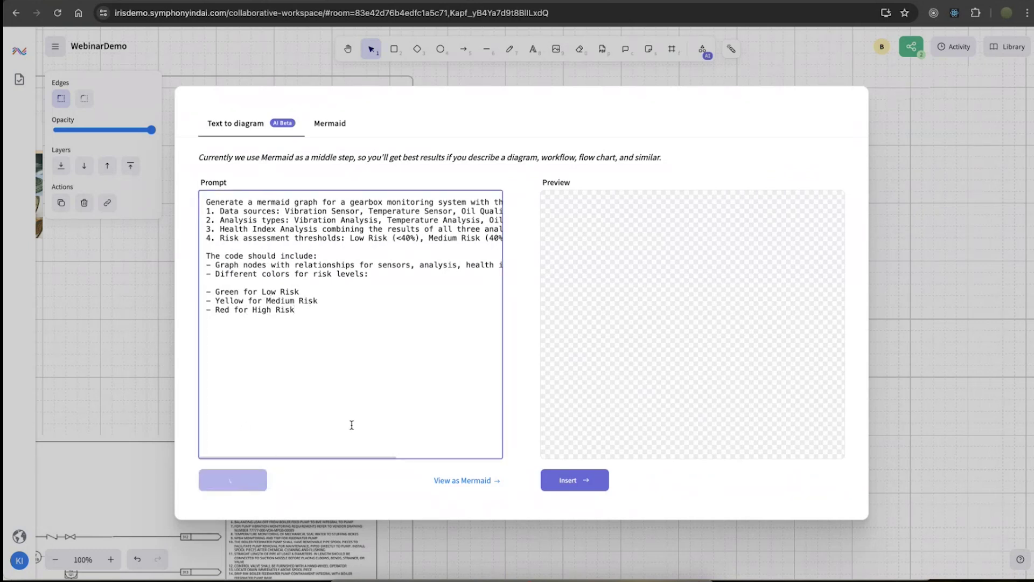
pyautogui.click(561, 396)
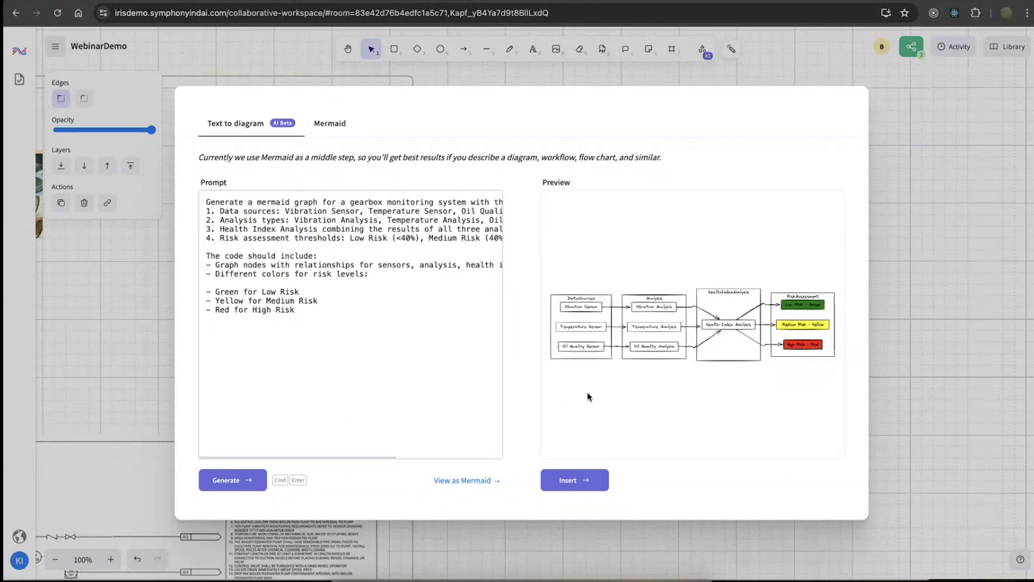
pyautogui.scroll(-1, 562, 317)
pyautogui.scroll(5, 561, 317)
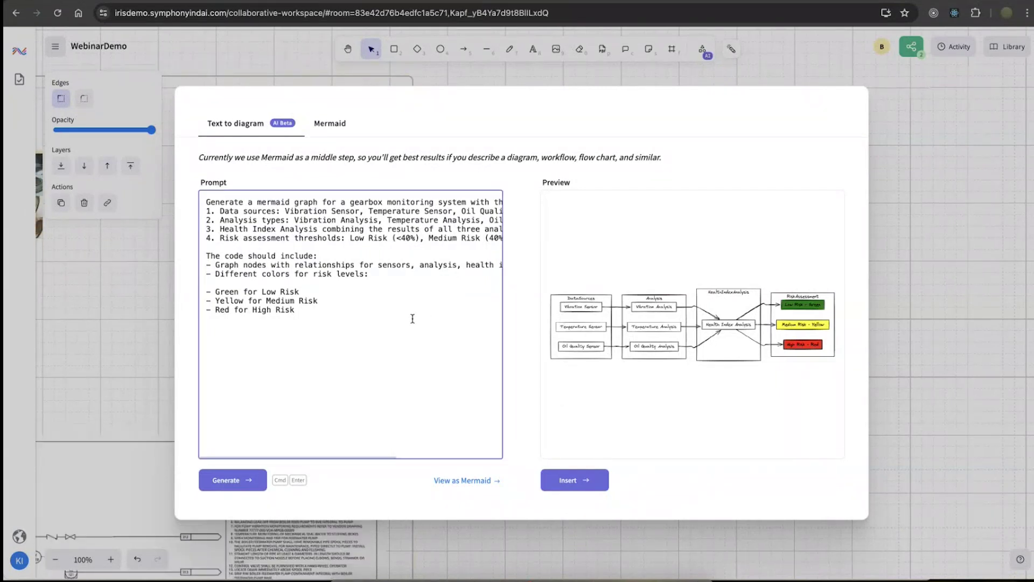
pyautogui.scroll(-3, 538, 420)
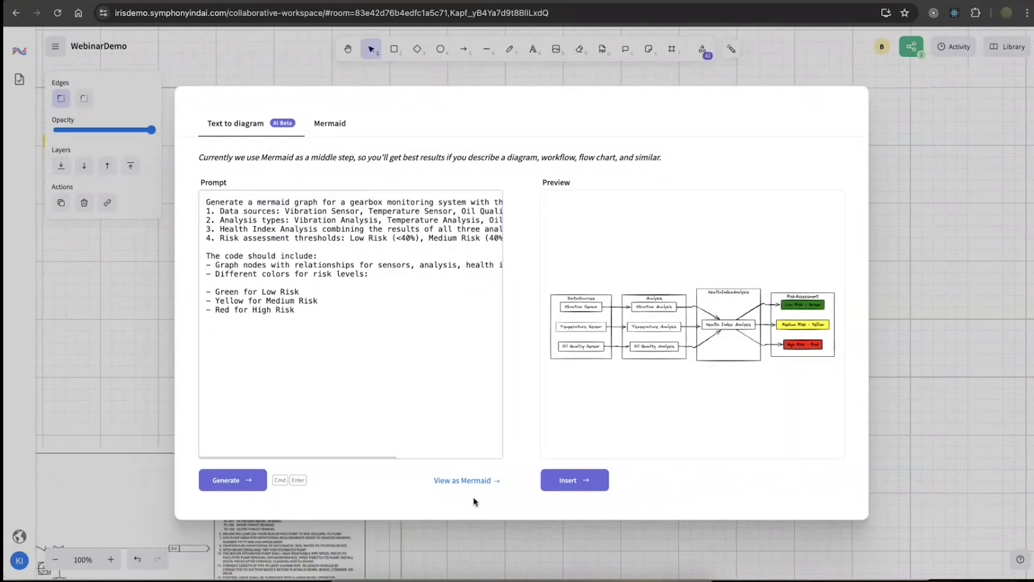
pyautogui.click(574, 480)
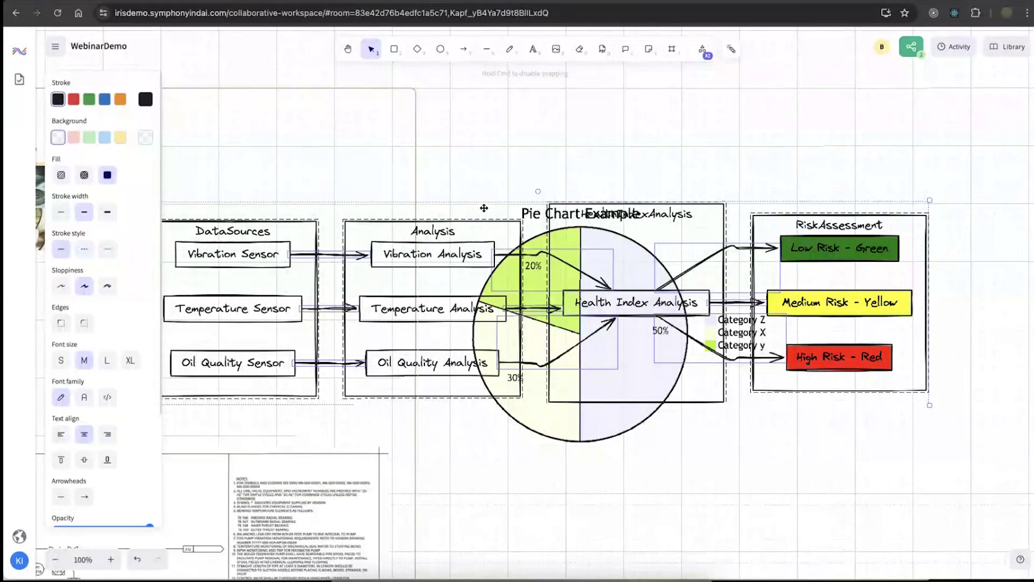
# - Drag the gearbox diagram above the pie chart so they no longer overlap, then deselect
pyautogui.moveTo(485, 208); pyautogui.dragTo(624, 92)
pyautogui.scroll(3, 539, 210)
pyautogui.hscroll(4, 539, 210)
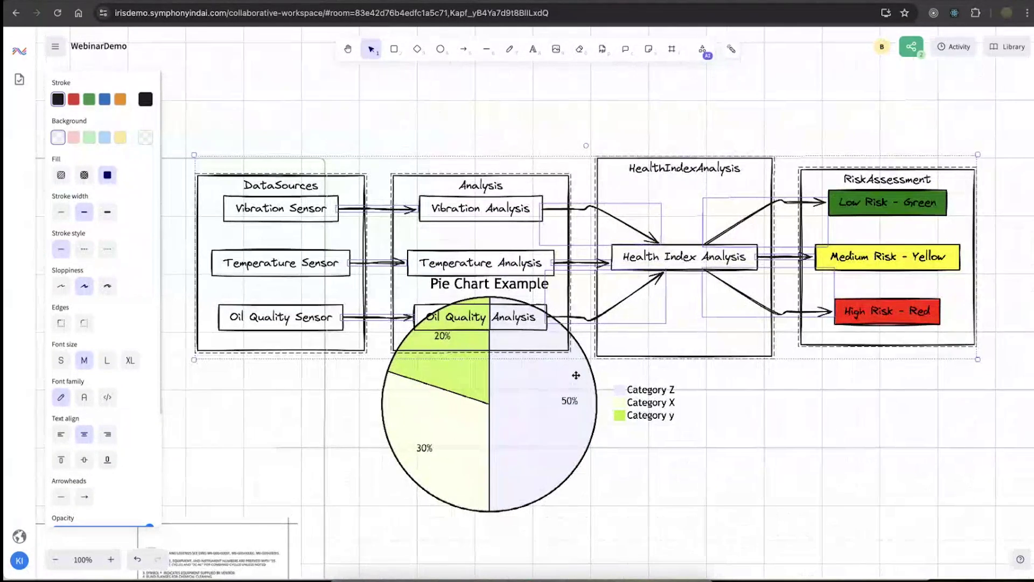
pyautogui.moveTo(488, 226); pyautogui.dragTo(624, 147)
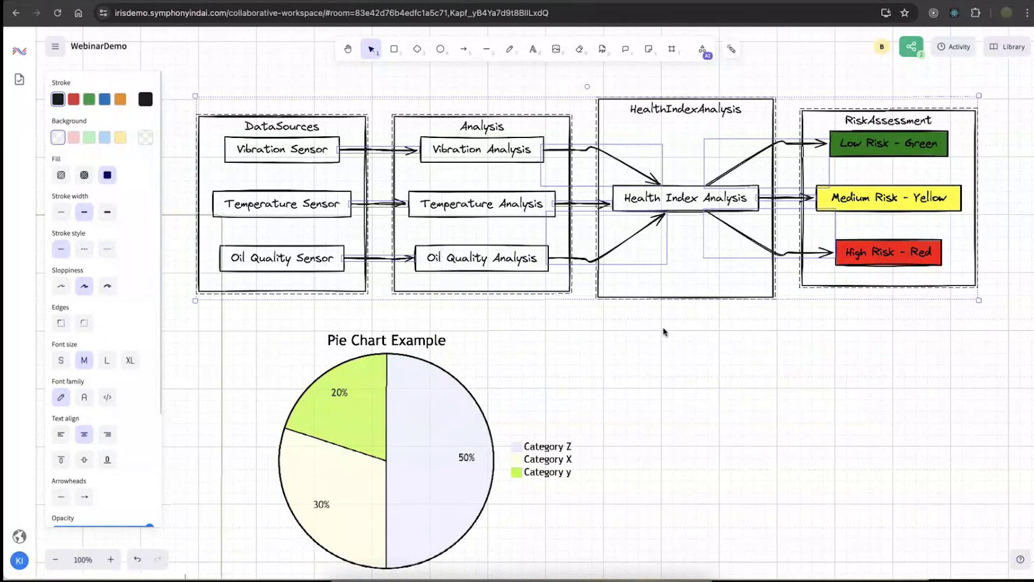
pyautogui.click(539, 311)
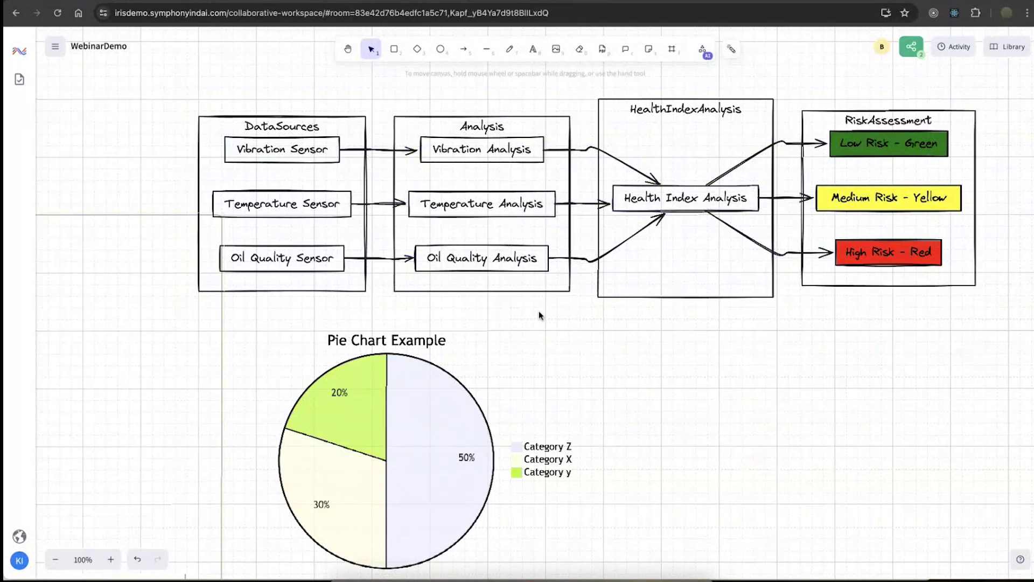
# - Open the Oil Quality Analysis box label for editing, then finish editing
pyautogui.click(492, 262)
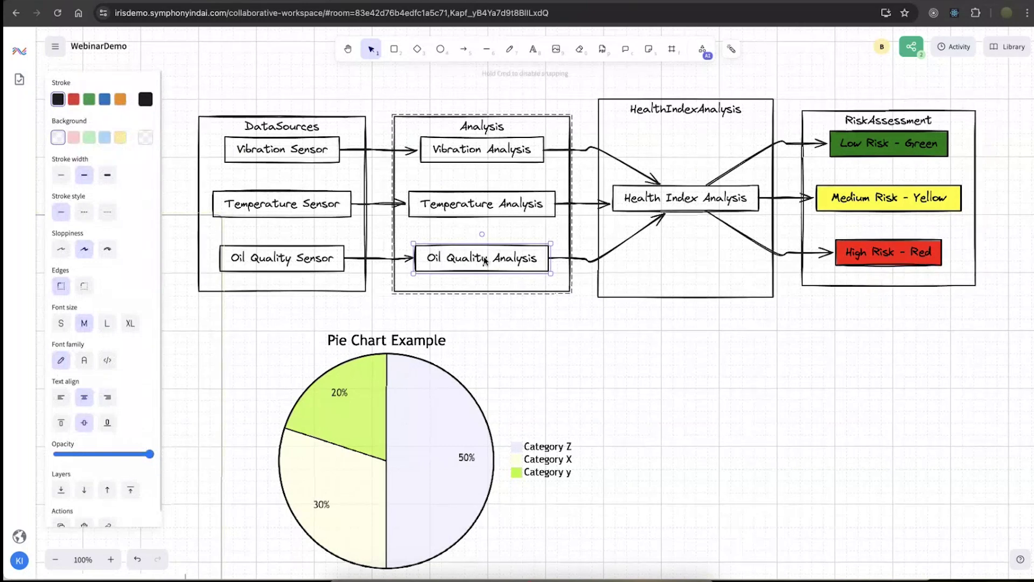
pyautogui.doubleClick(484, 258)
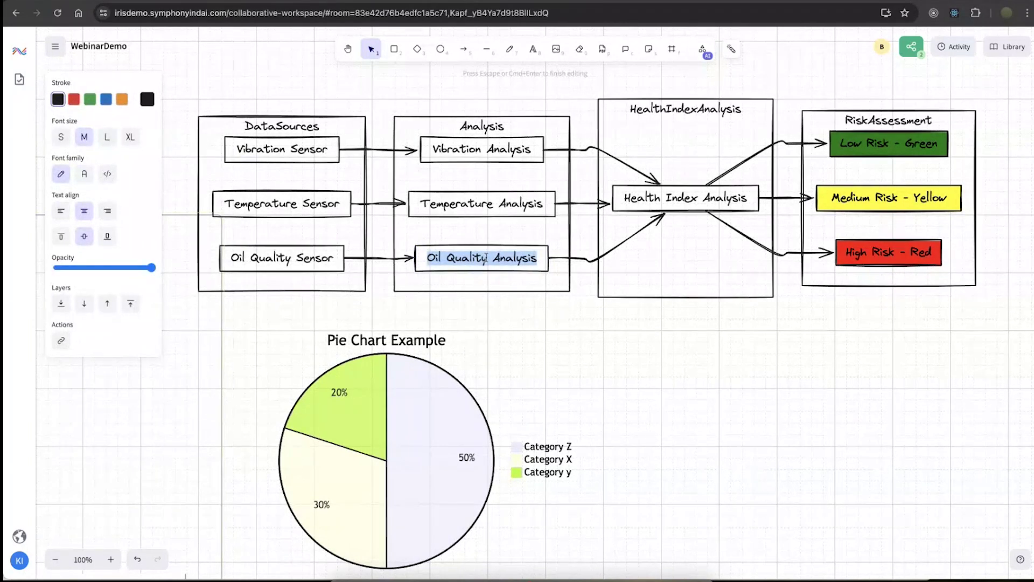
pyautogui.click(563, 318)
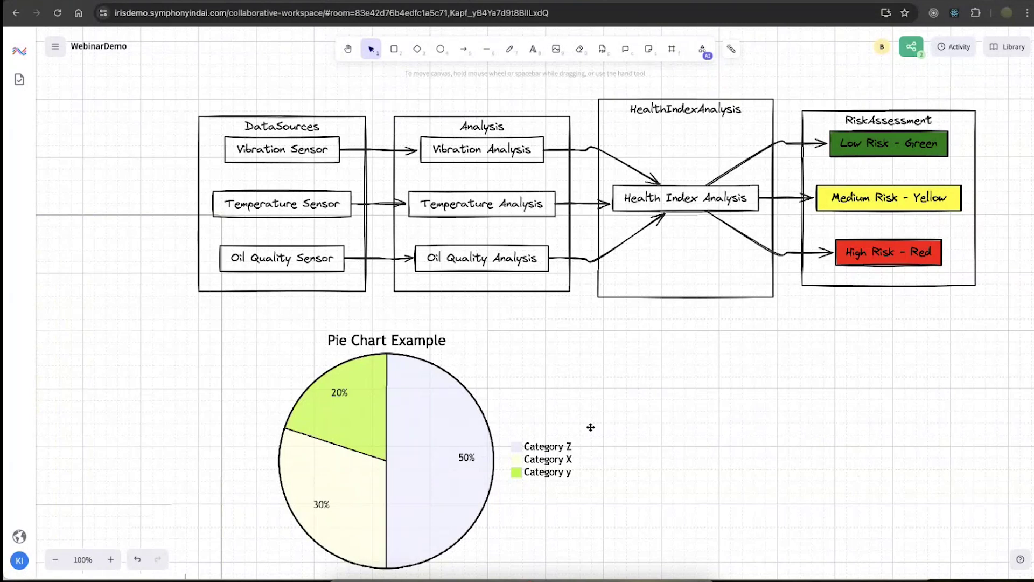
# - Zoom the canvas out twice to 66% to see the whole board
pyautogui.click(708, 57)
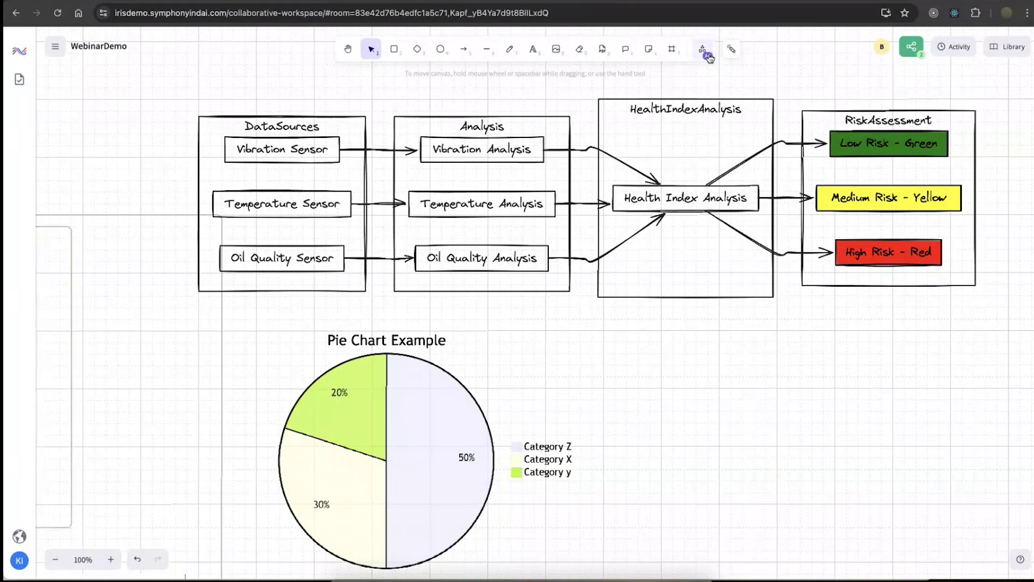
pyautogui.click(707, 55)
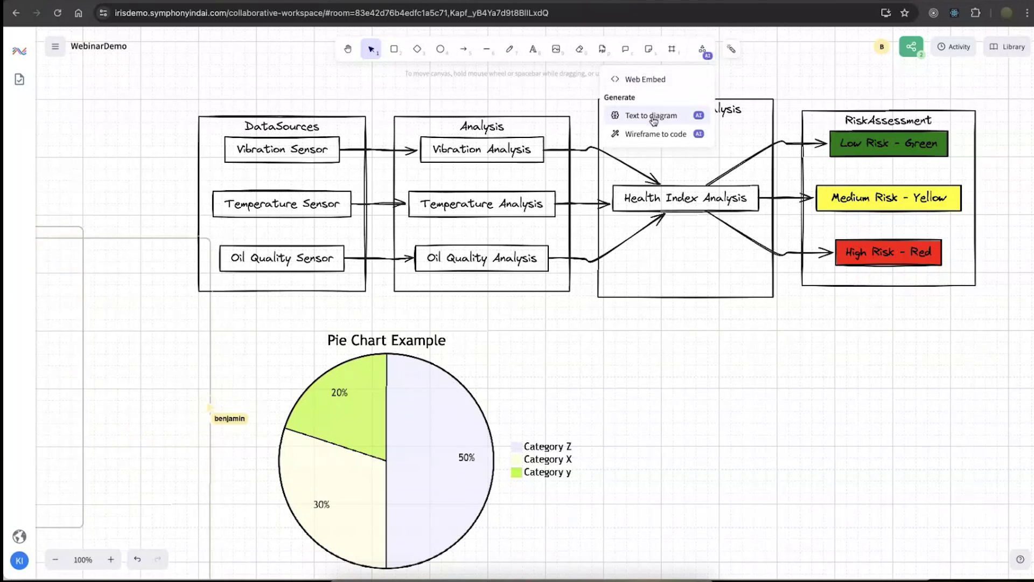
pyautogui.click(667, 389)
pyautogui.scroll(-5, 633, 385)
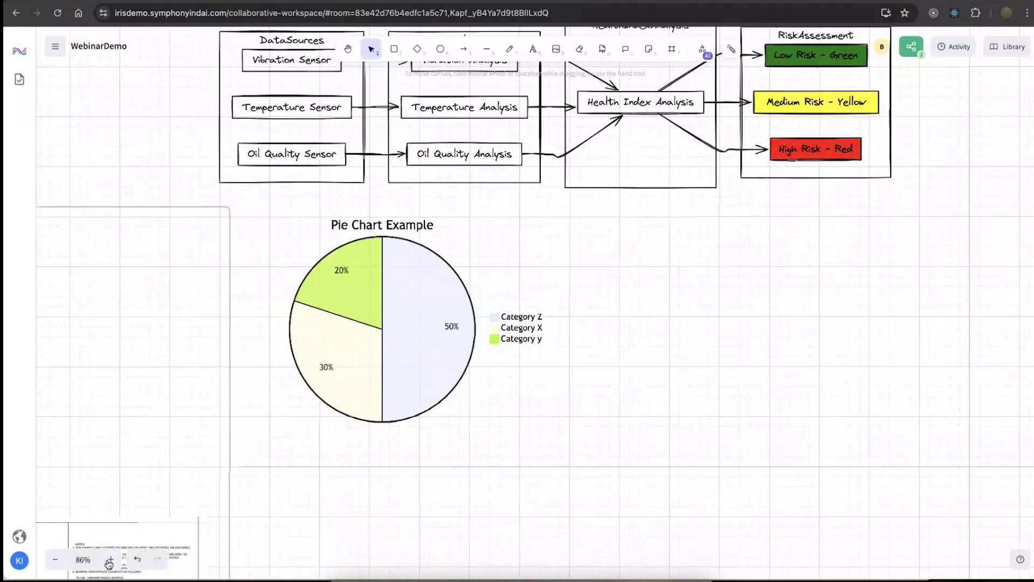
pyautogui.click(56, 560)
pyautogui.click(56, 560)
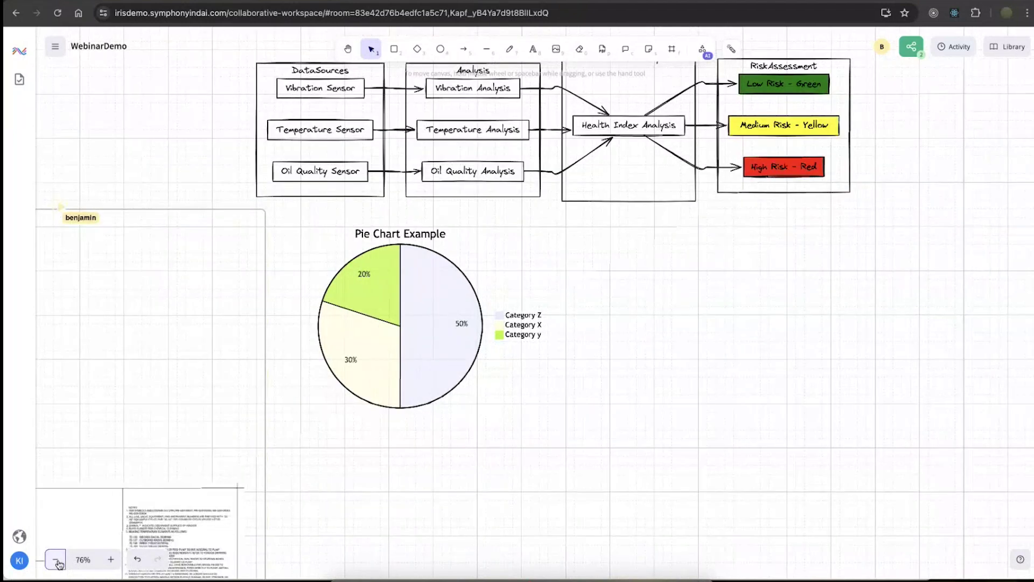
pyautogui.hscroll(5, 475, 522)
pyautogui.scroll(-2, 475, 522)
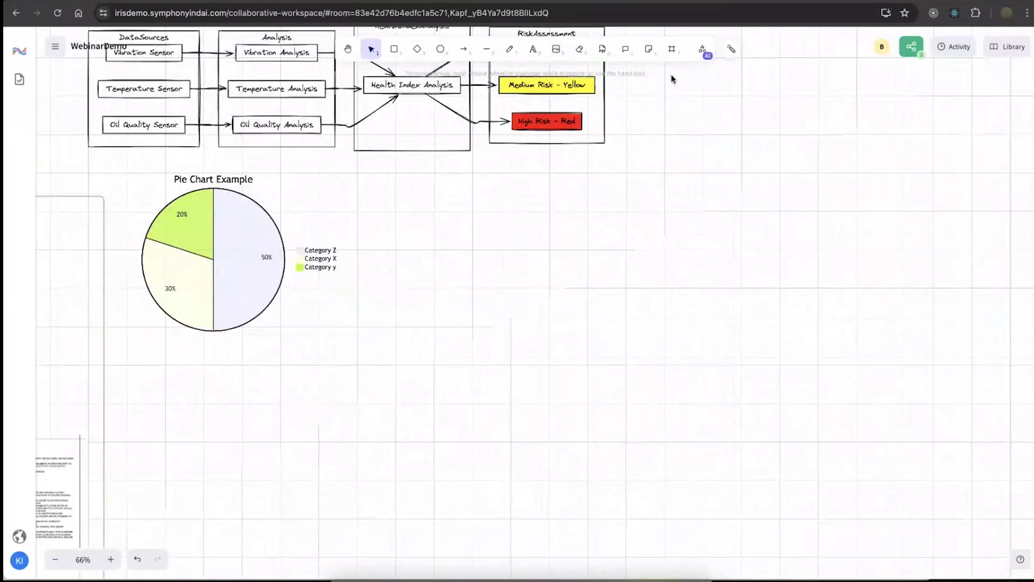
# - Open the dropdown offering Web Embed and the AI generation options
pyautogui.click(672, 49)
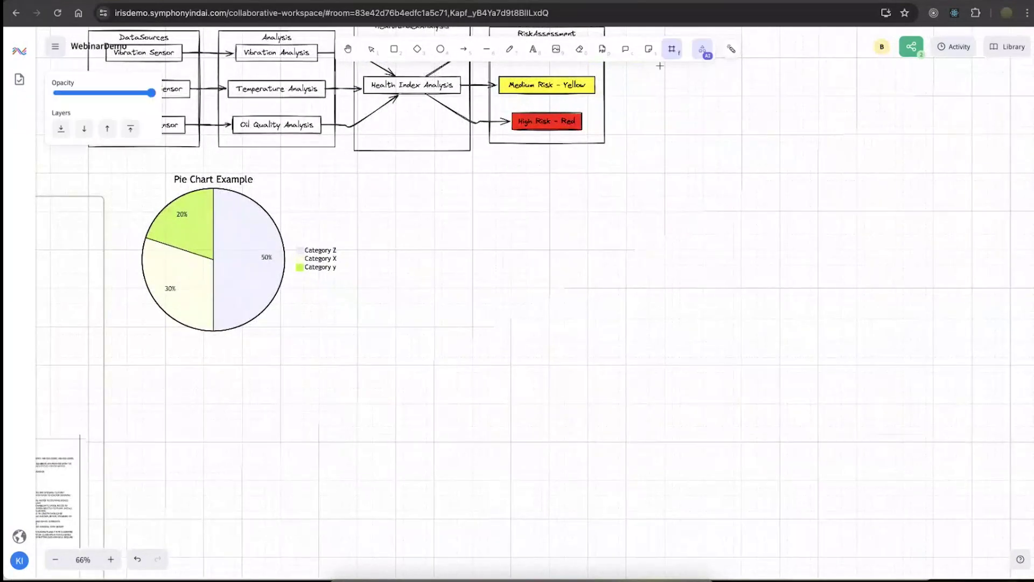
pyautogui.click(706, 52)
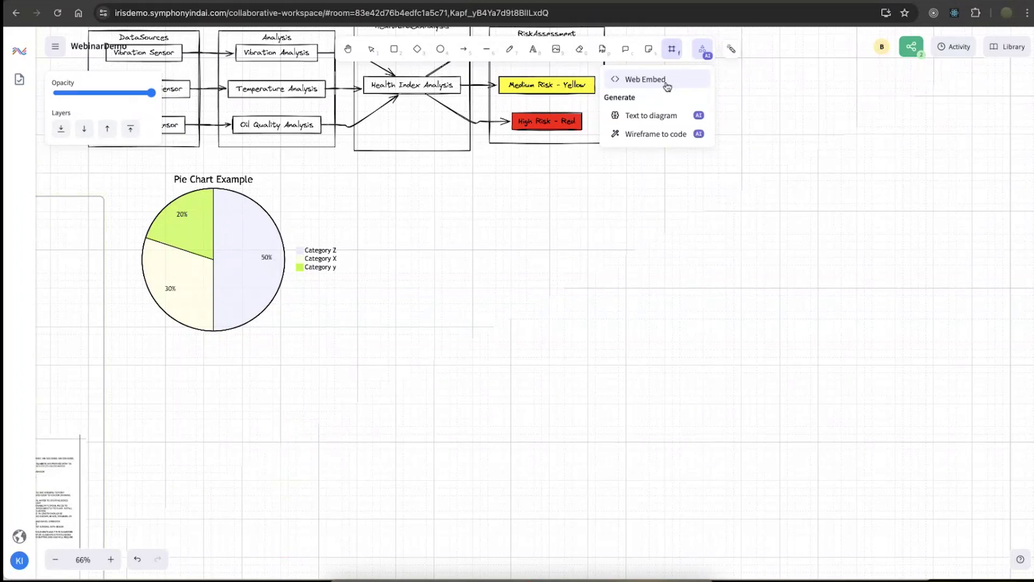
pyautogui.click(584, 249)
# - Pan the canvas to the empty area above Frame 1, left of the gearbox diagram
pyautogui.scroll(10, 584, 251)
pyautogui.hscroll(-5, 585, 252)
pyautogui.scroll(-10, 584, 251)
pyautogui.hscroll(-8, 584, 252)
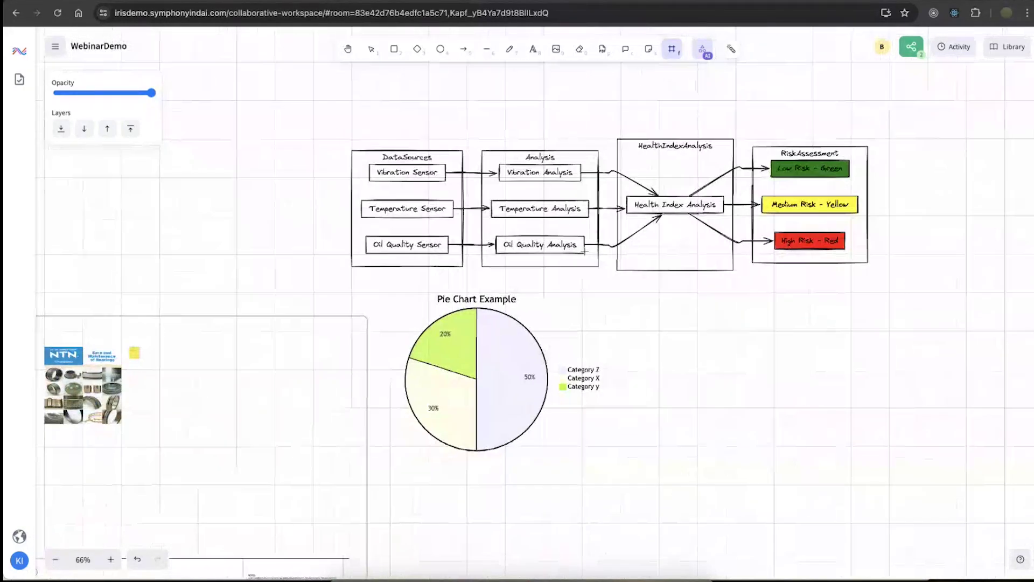
pyautogui.scroll(-2, 584, 251)
pyautogui.hscroll(-5, 584, 251)
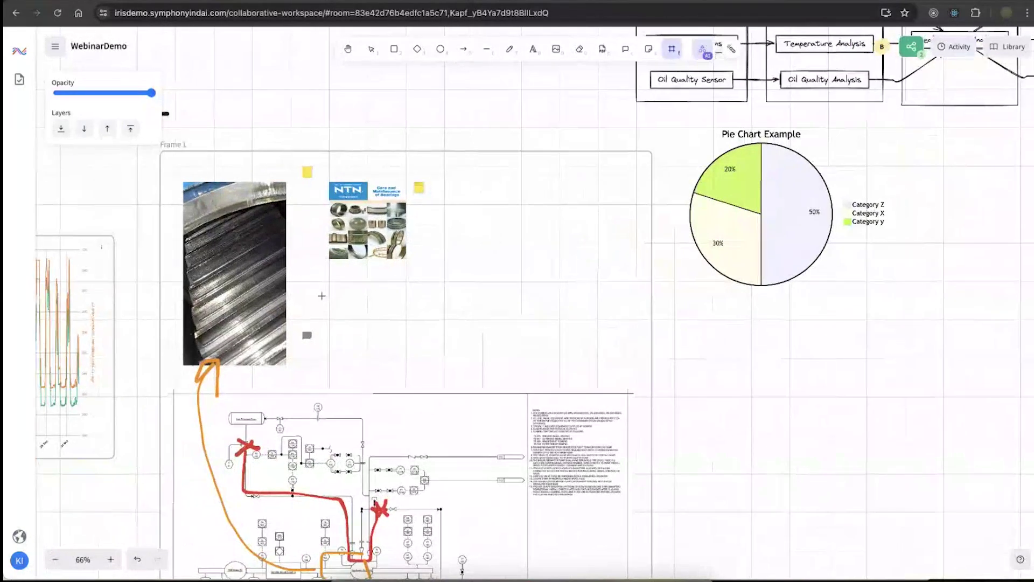
pyautogui.scroll(2, 219, 310)
pyautogui.hscroll(-5, 219, 310)
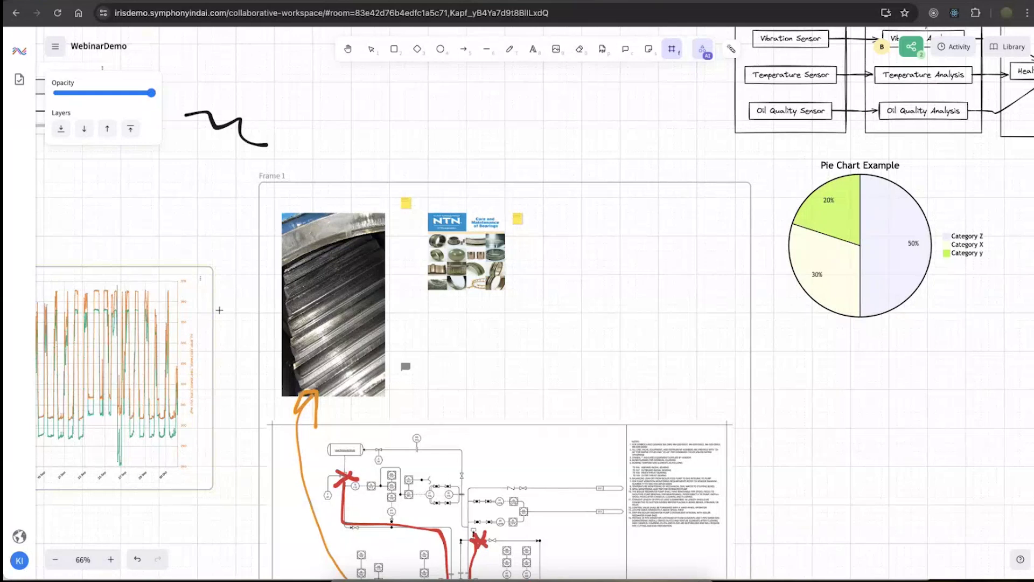
pyautogui.scroll(6, 219, 309)
pyautogui.hscroll(-3, 220, 309)
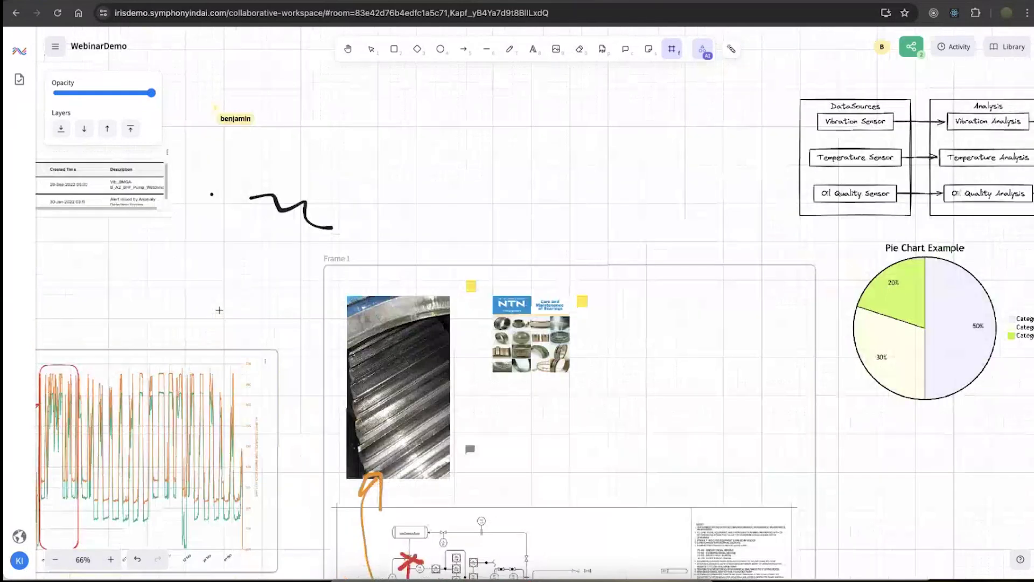
pyautogui.scroll(4, 219, 309)
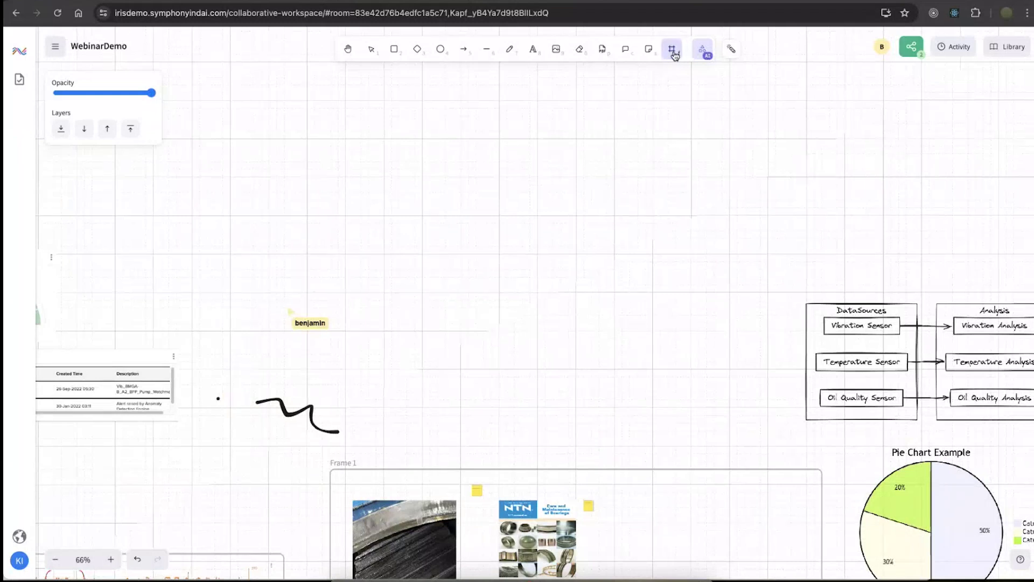
# - Add a Web Embed and draw its box across the canvas centre
pyautogui.click(703, 51)
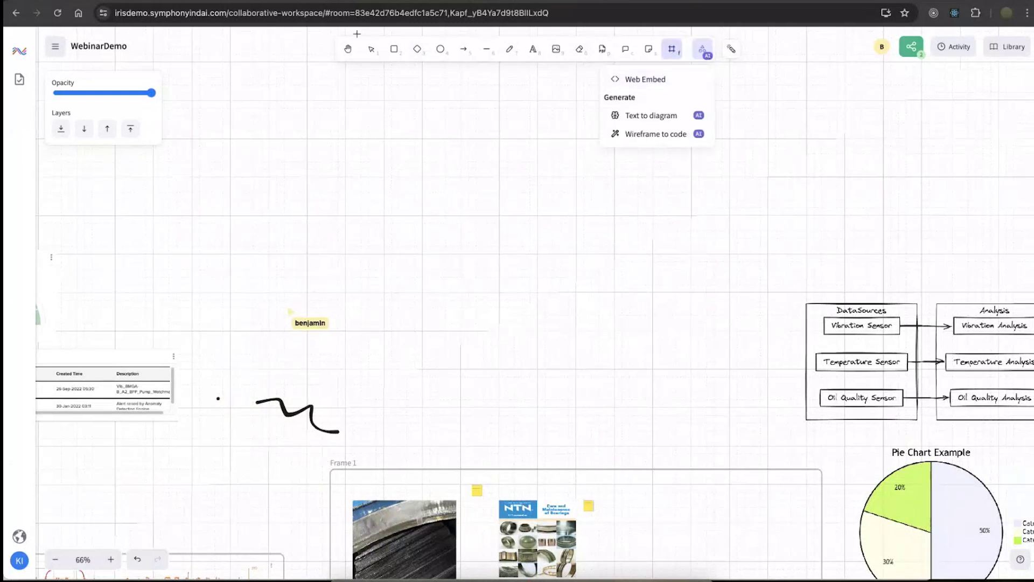
pyautogui.press('Escape')
pyautogui.click(702, 49)
pyautogui.click(668, 80)
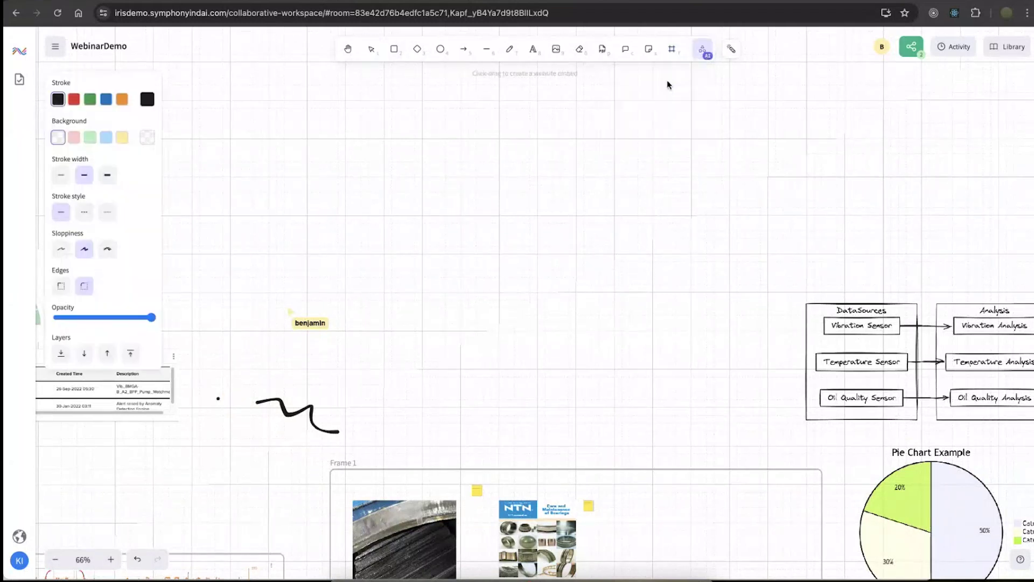
pyautogui.moveTo(292, 162); pyautogui.dragTo(384, 208)
pyautogui.moveTo(461, 245); pyautogui.dragTo(736, 352)
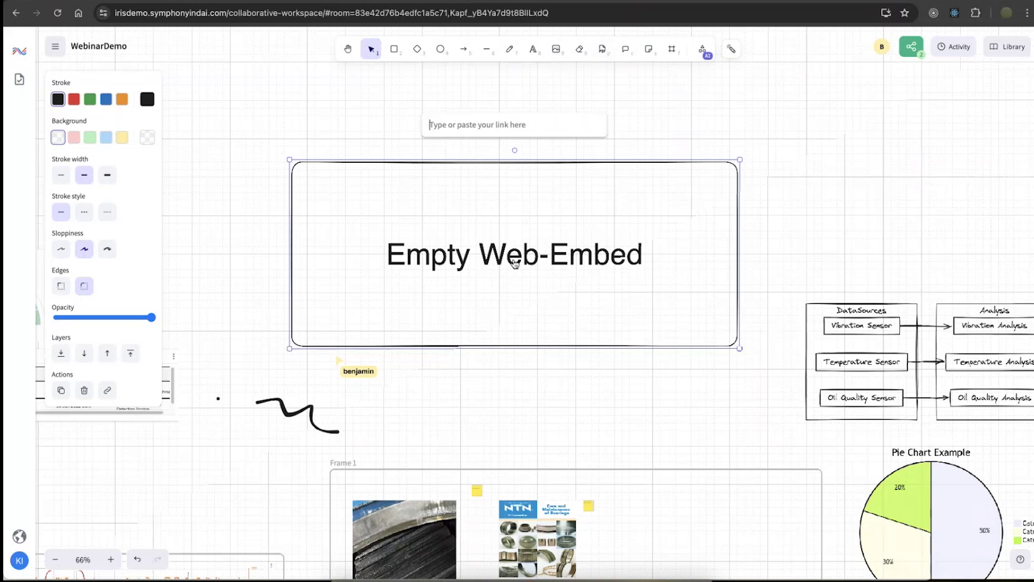
# - Copy the Vimeo motor embed code line from Notes for the embed's link field
pyautogui.press('super+Tab')
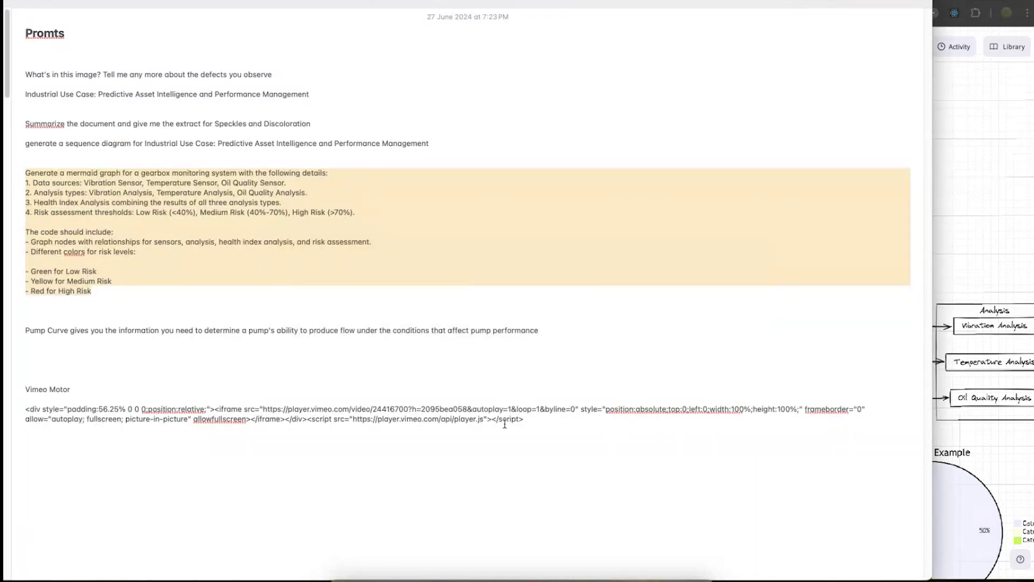
pyautogui.click(529, 418)
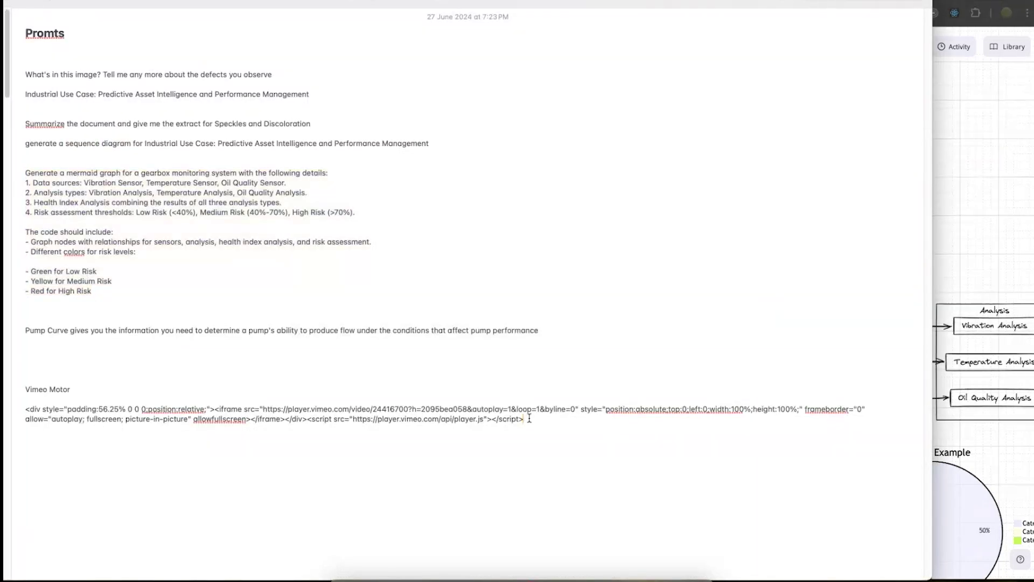
pyautogui.keyDown('shift'); pyautogui.click(28, 409); pyautogui.keyUp('shift')
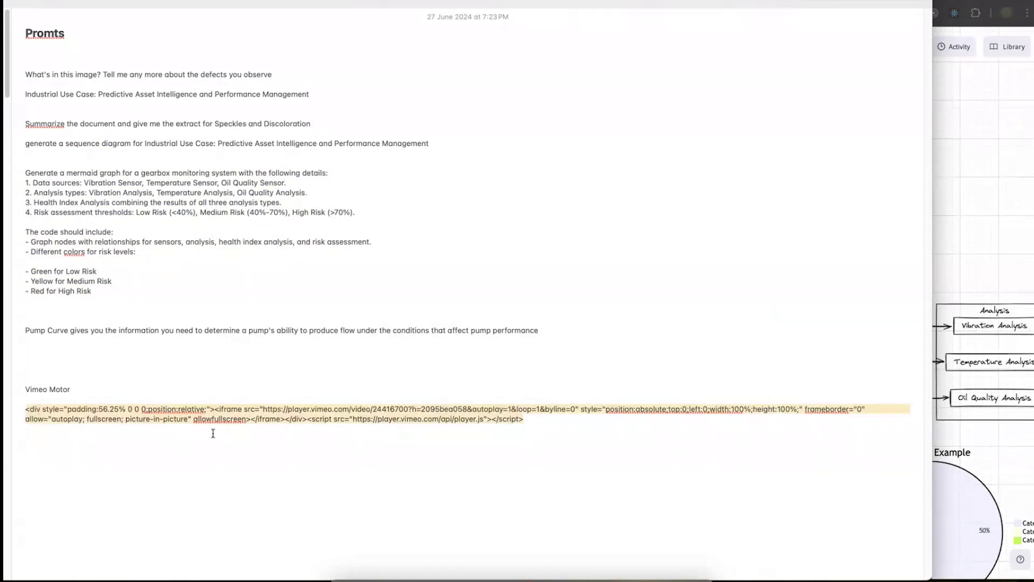
pyautogui.press('super+Tab')
# - Paste the Vimeo embed code so the Product - Industrial Motor video loads and plays
pyautogui.write('https://player.vimeo.com/video/24416700?h=2095bea058&amp;autoplay=1&amp;loop=1&amp;byline=0')
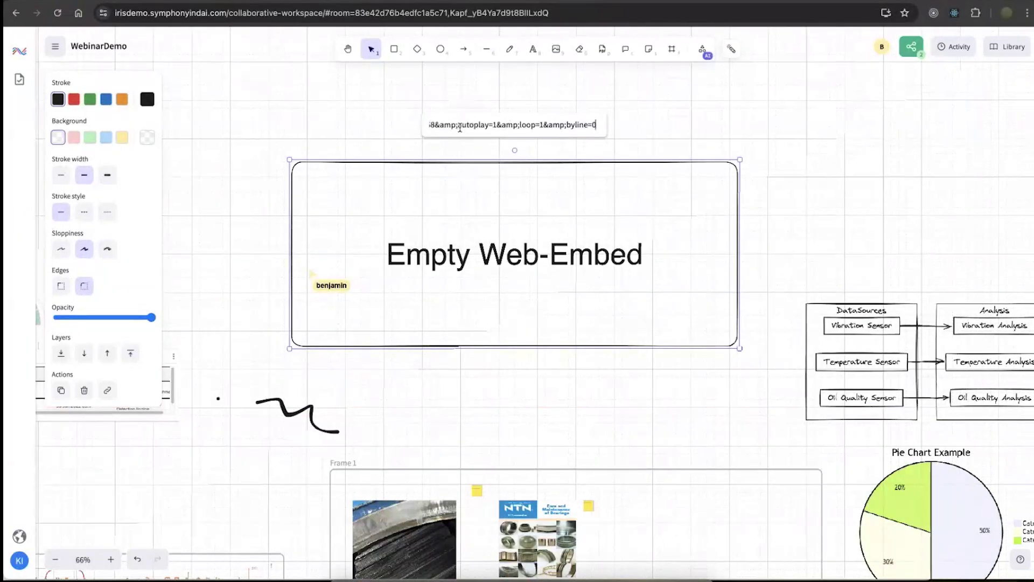
pyautogui.press('Return')
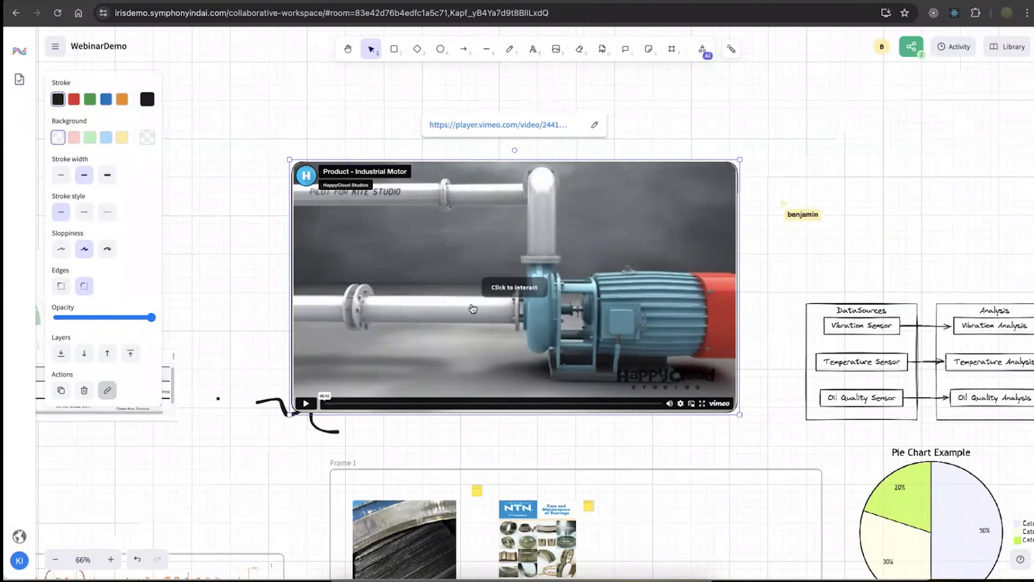
pyautogui.click(513, 284)
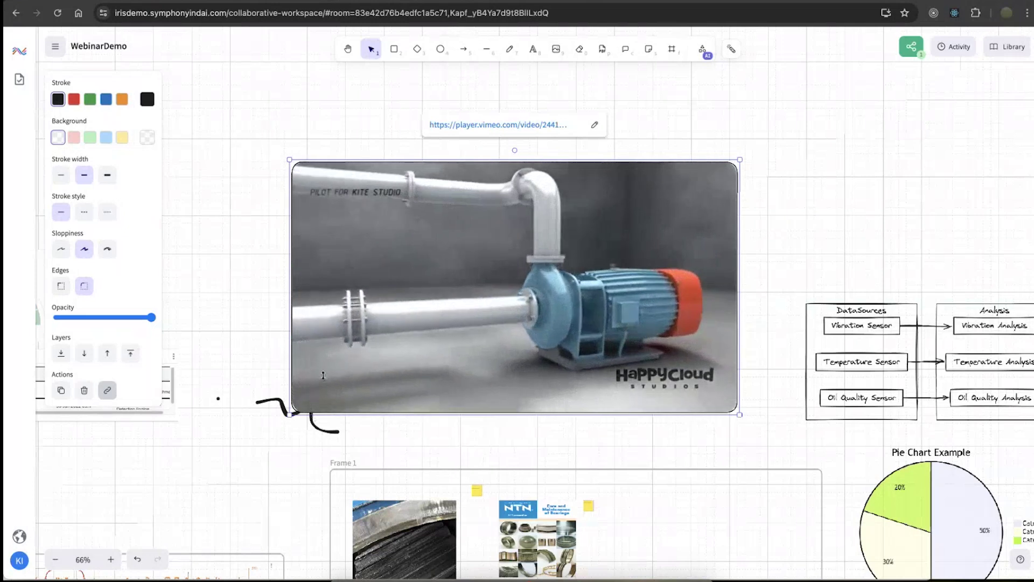
# - Restart and pause the motor video, then shrink the embed to a smaller box
pyautogui.click(306, 403)
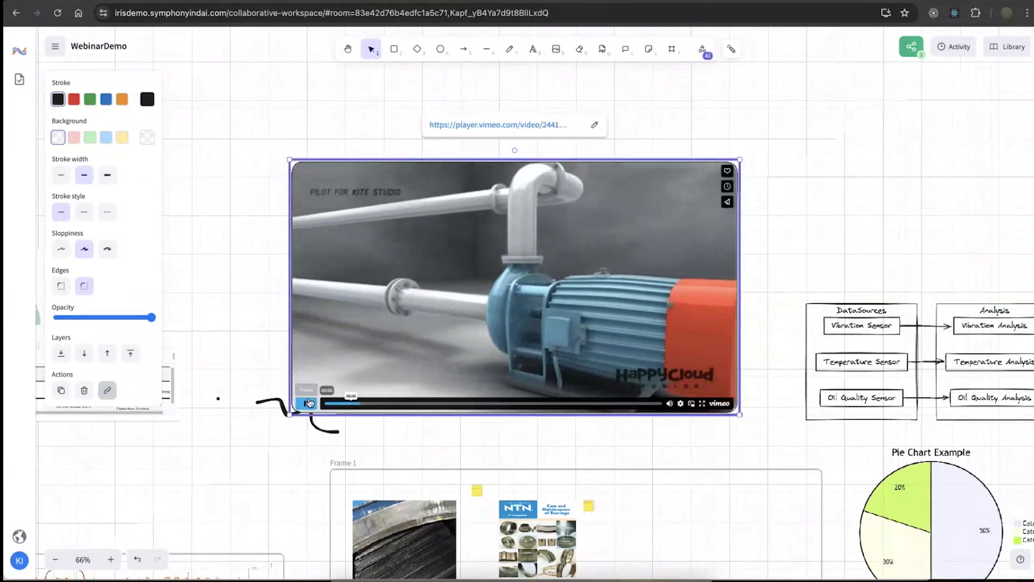
pyautogui.click(309, 402)
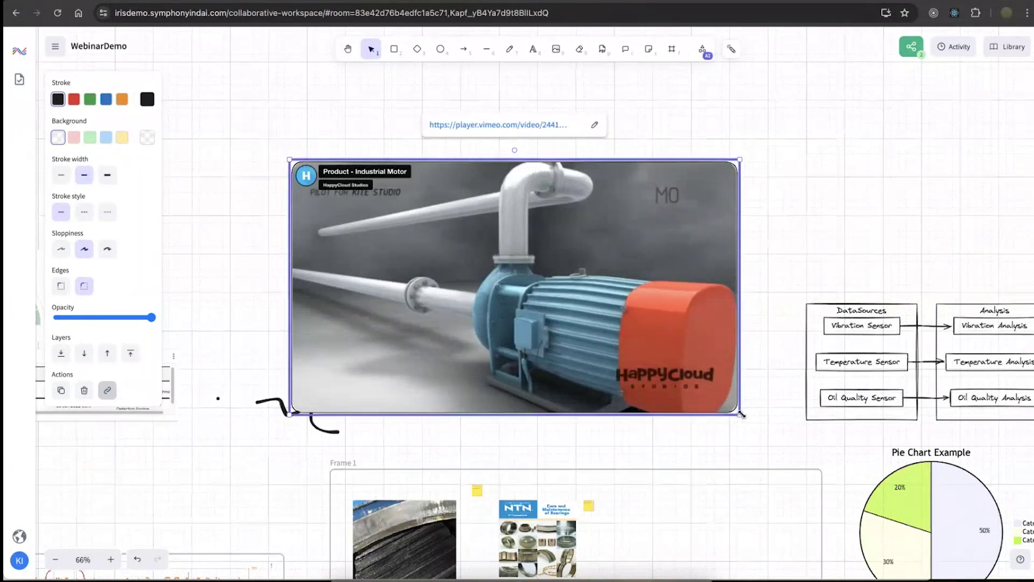
pyautogui.moveTo(740, 414); pyautogui.dragTo(562, 287)
pyautogui.click(634, 280)
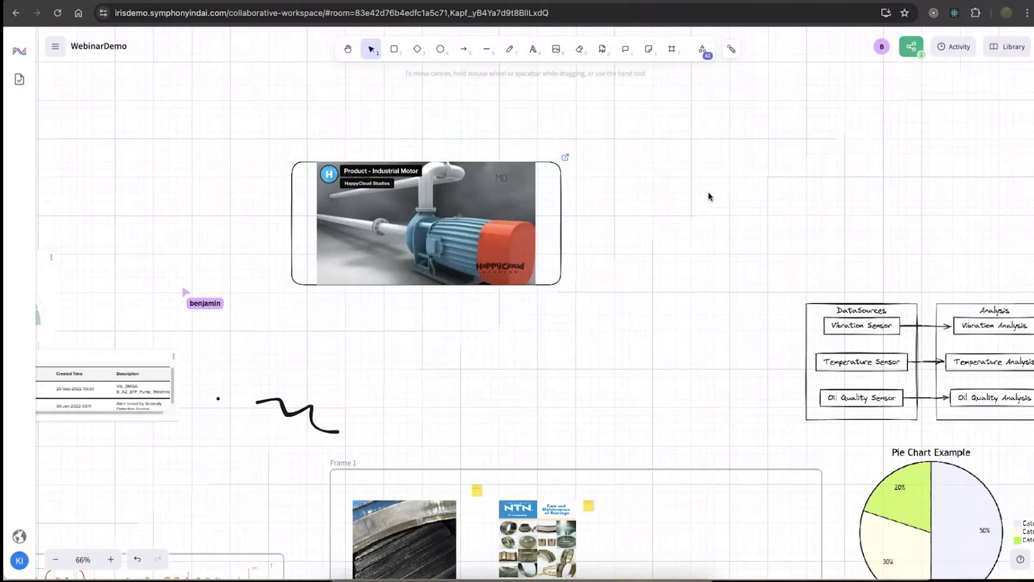
# - Switch from WebinarDemo to myFirstWorkspace through the Open Existing Workspace list
pyautogui.hscroll(5, 660, 194)
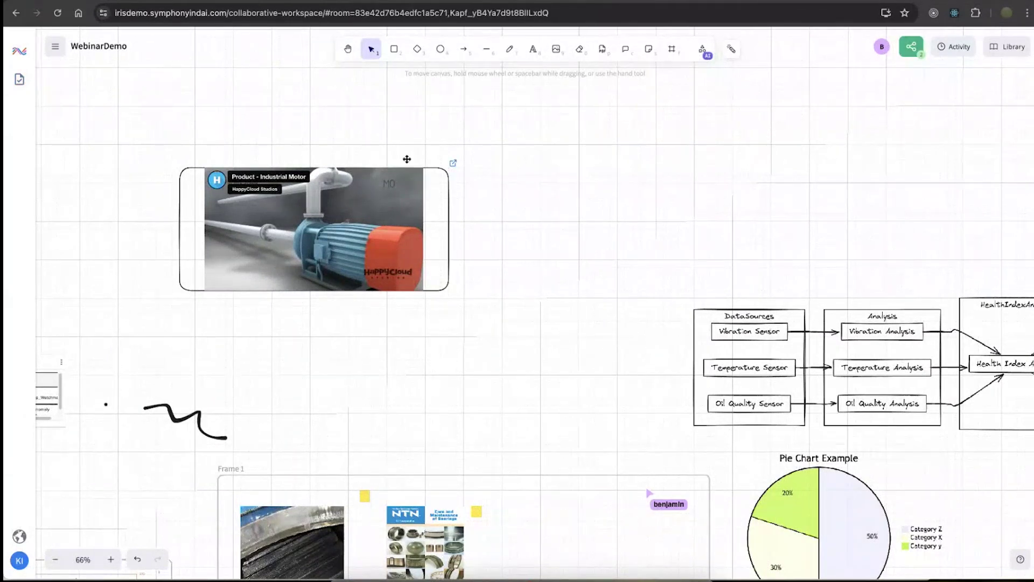
pyautogui.press('super+Tab')
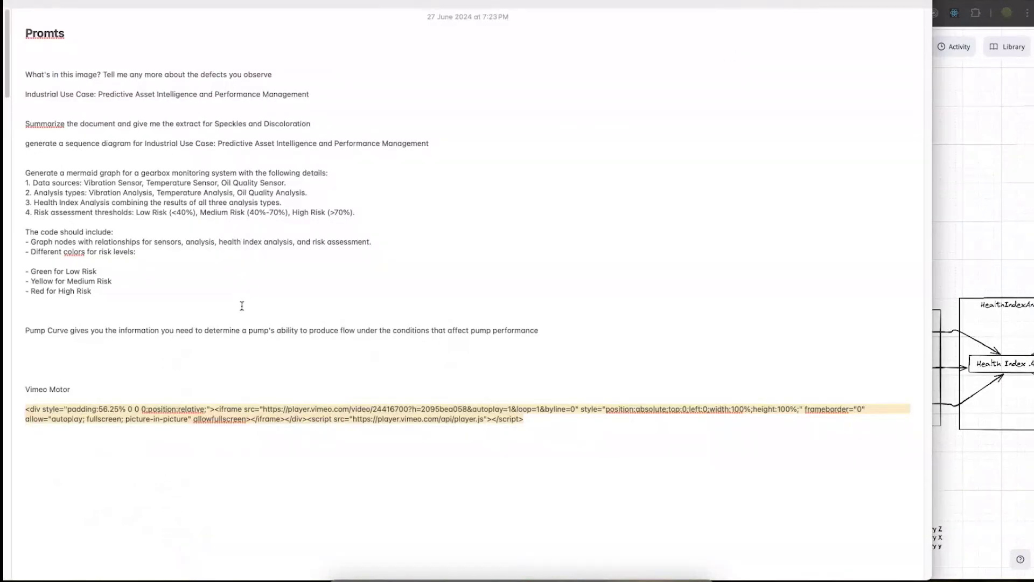
pyautogui.press('super+Tab')
pyautogui.click(55, 51)
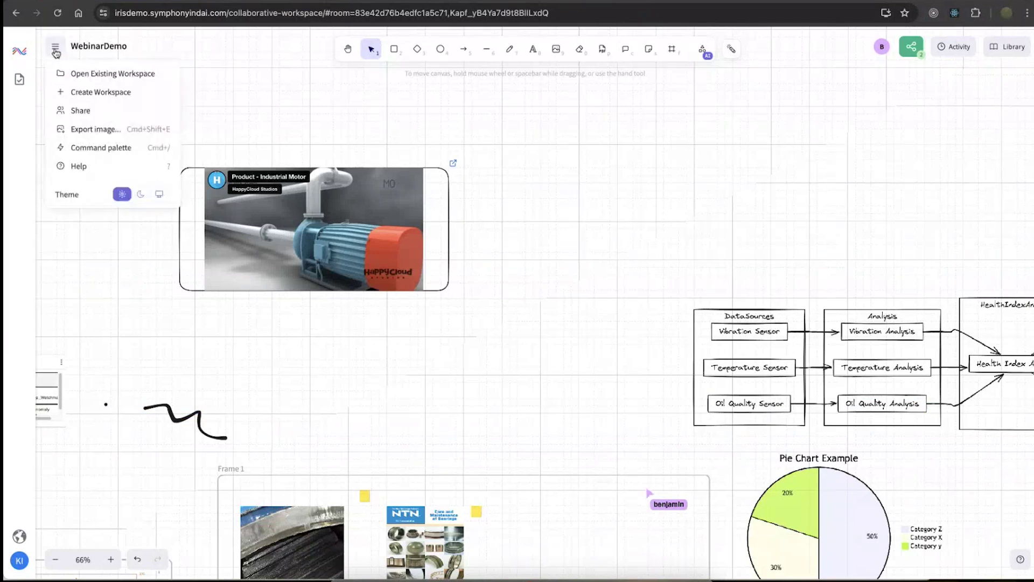
pyautogui.click(617, 230)
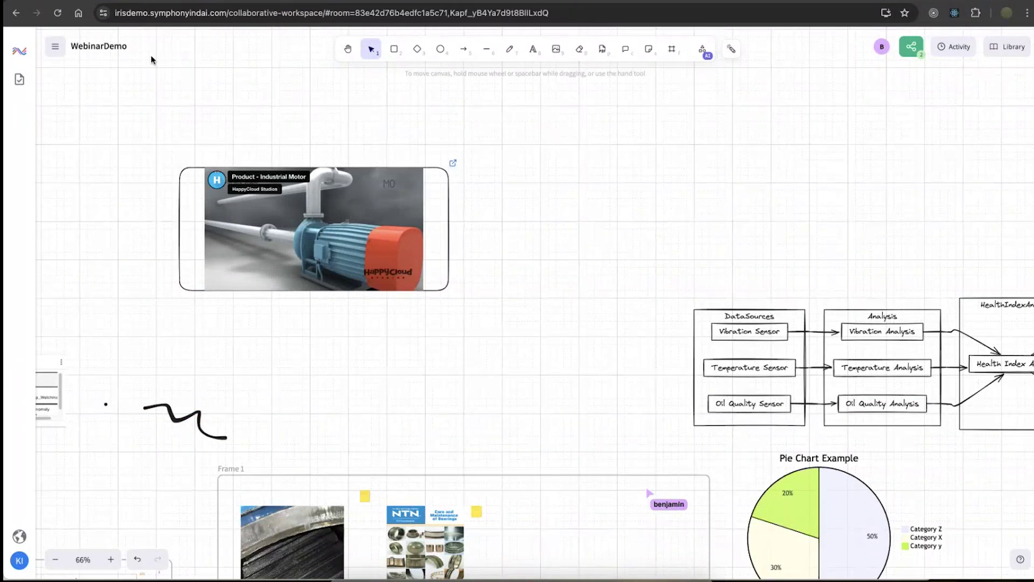
pyautogui.click(55, 50)
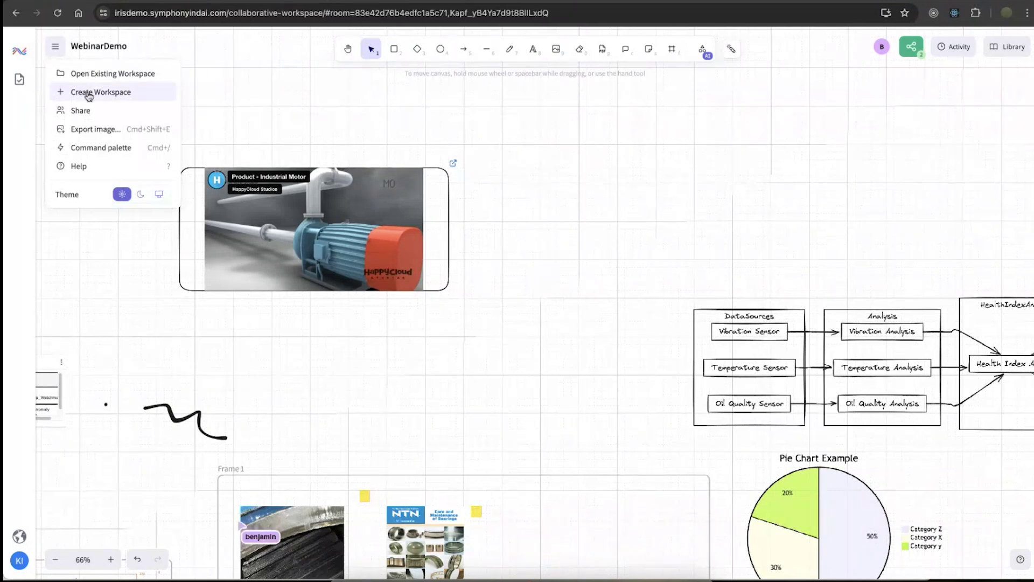
pyautogui.click(112, 75)
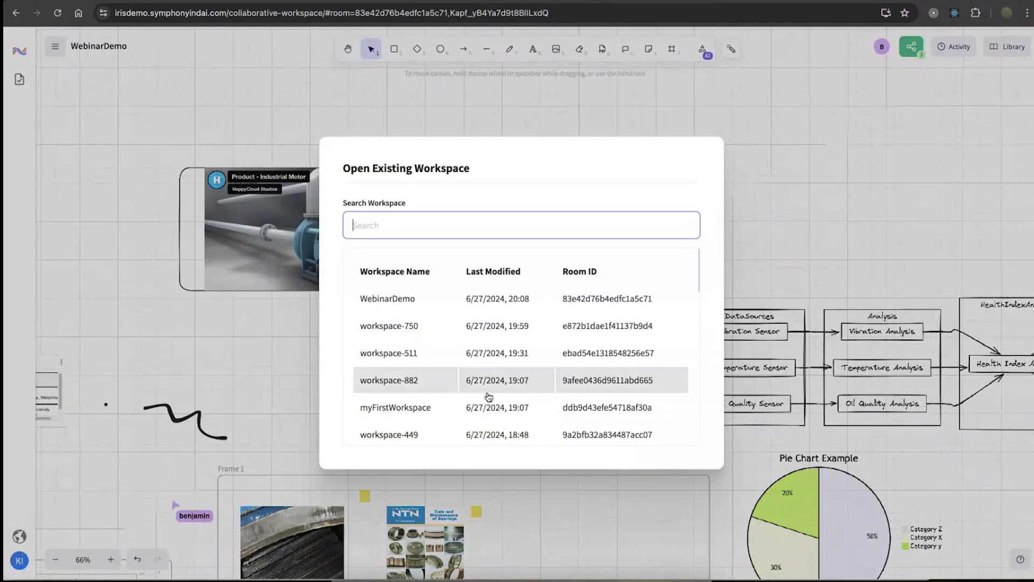
pyautogui.scroll(-3, 481, 404)
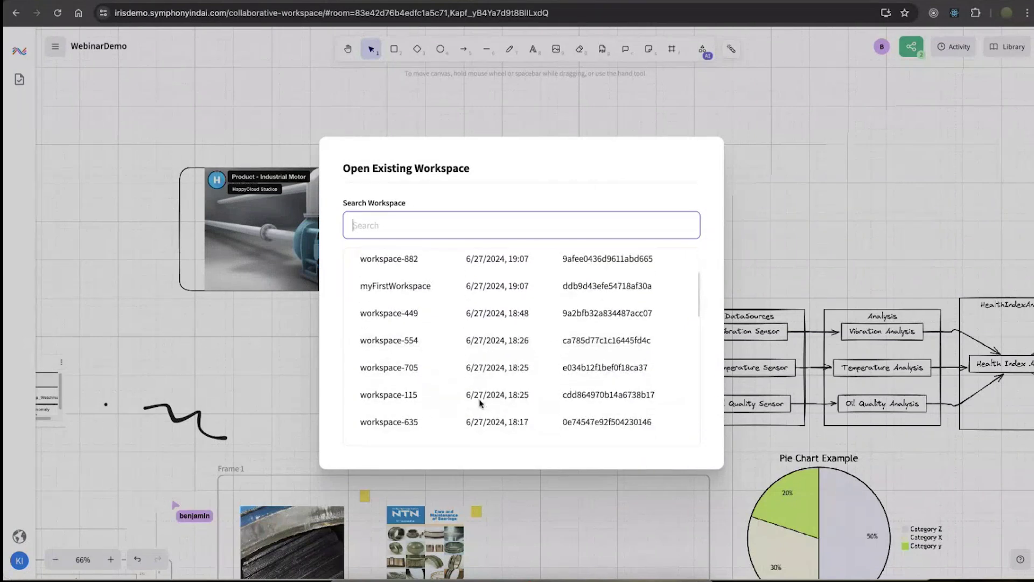
pyautogui.click(520, 290)
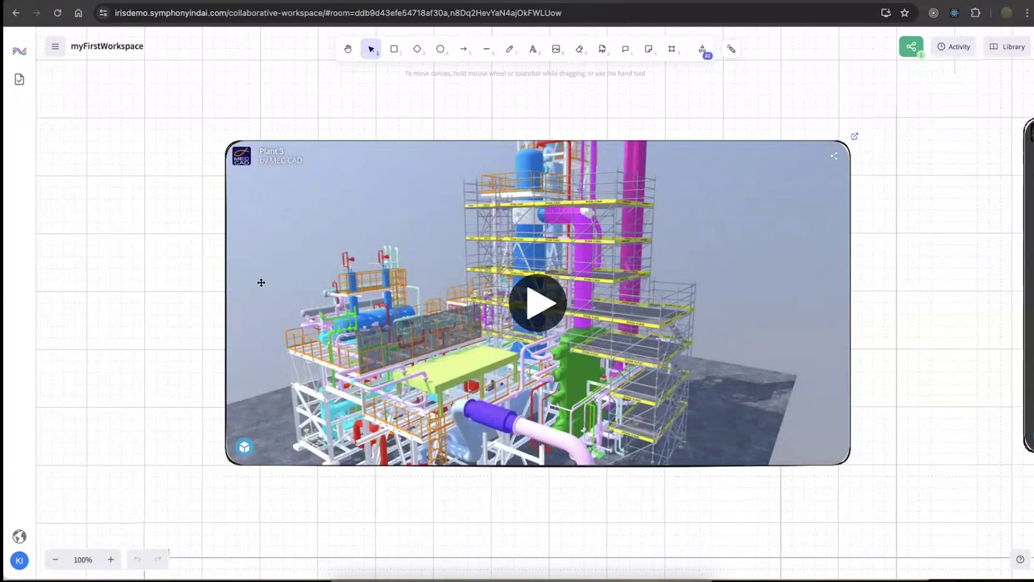
# - Zoom out to 70% and load the Gearbox embed's 3D model
pyautogui.scroll(-1, 205, 309)
pyautogui.hscroll(3, 205, 308)
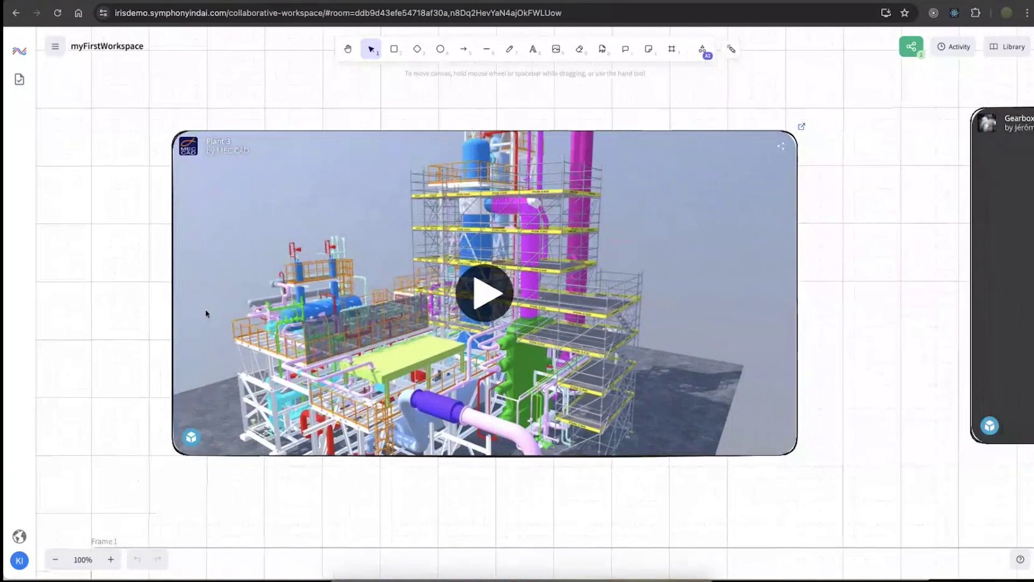
pyautogui.scroll(-3, 205, 314)
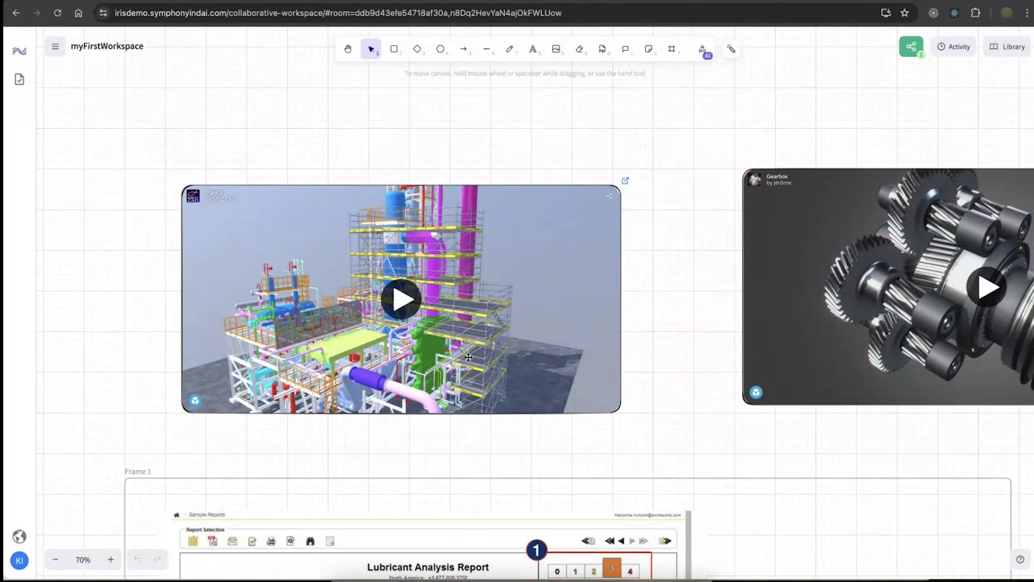
pyautogui.hscroll(5, 592, 312)
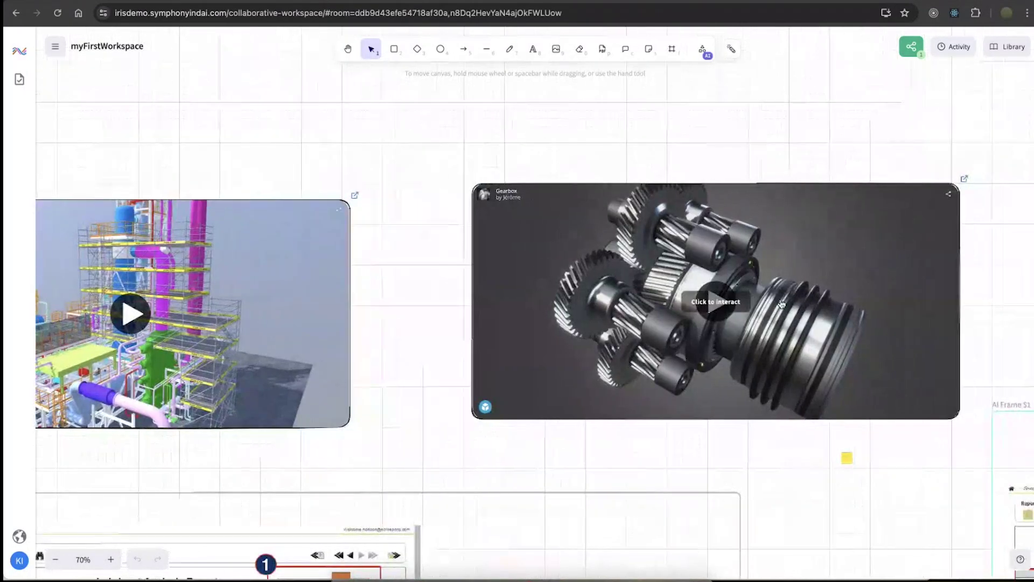
pyautogui.click(674, 312)
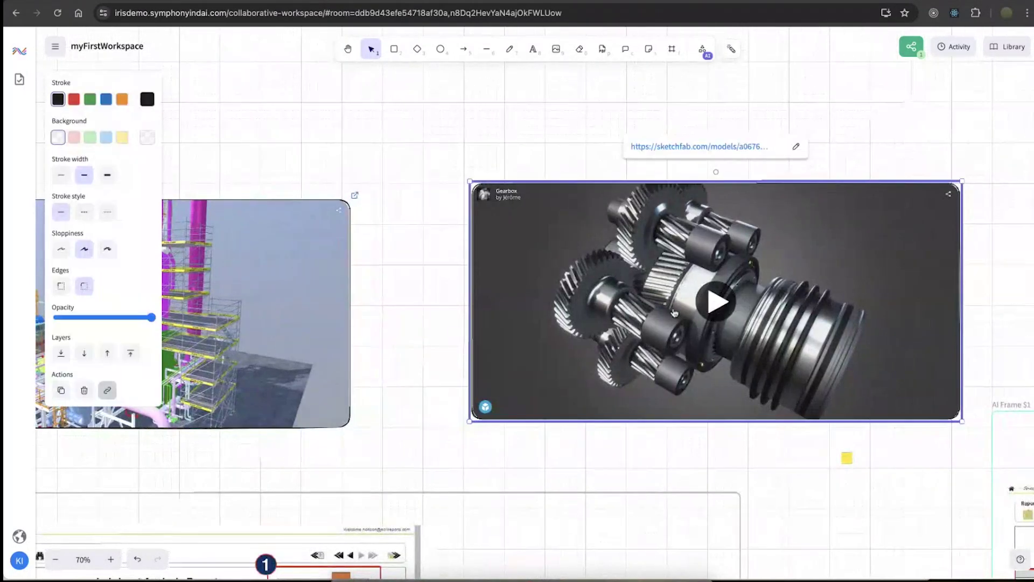
pyautogui.click(710, 305)
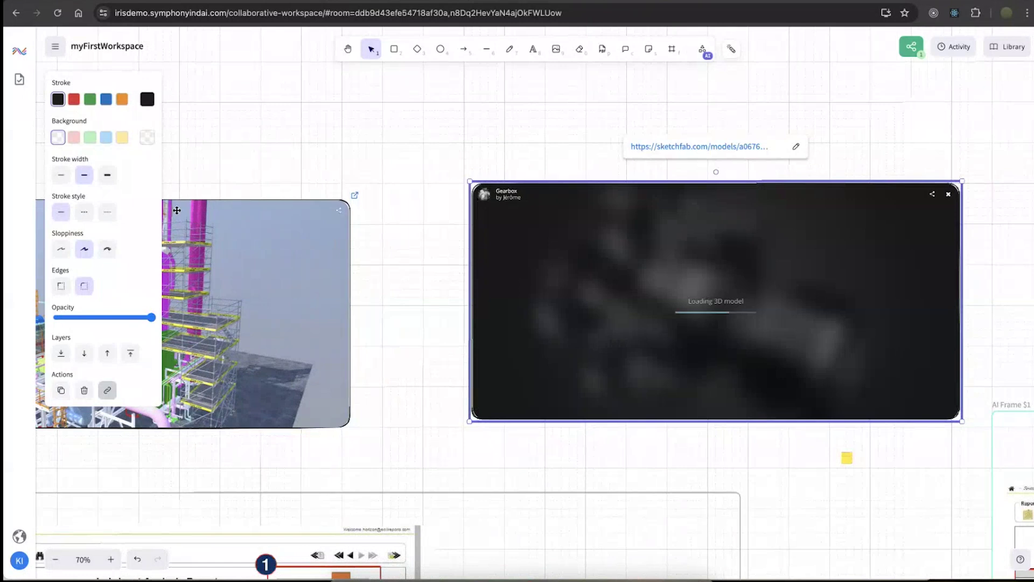
pyautogui.click(258, 95)
# - Load the Plant 3 embed's 3D model
pyautogui.click(204, 318)
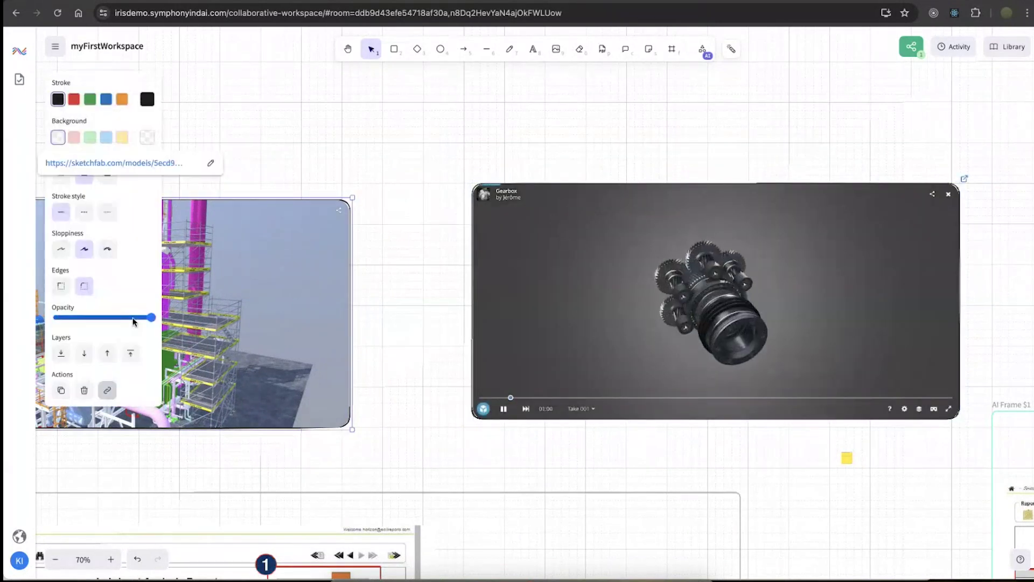
pyautogui.click(204, 318)
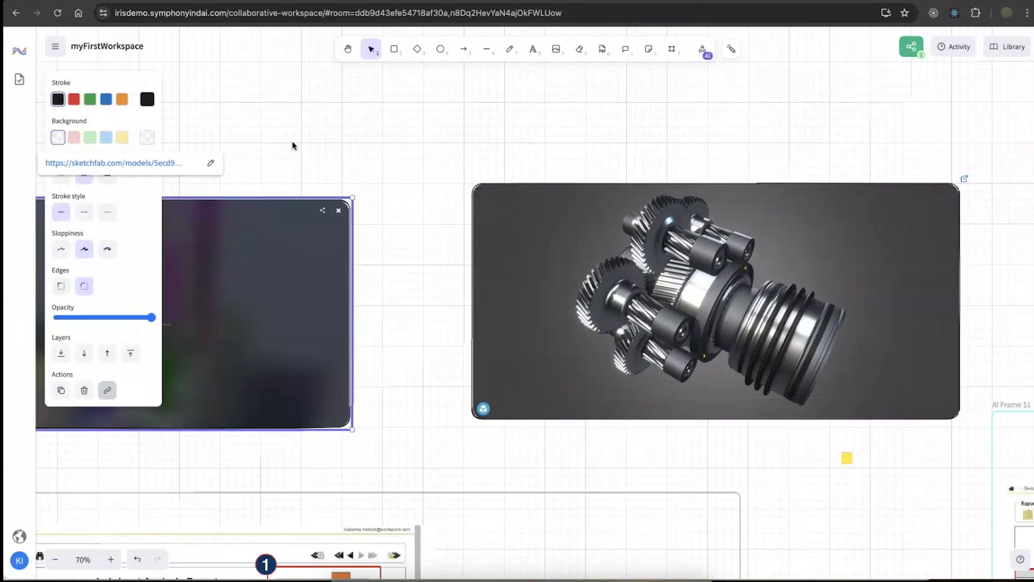
pyautogui.hscroll(-3, 292, 141)
pyautogui.click(331, 127)
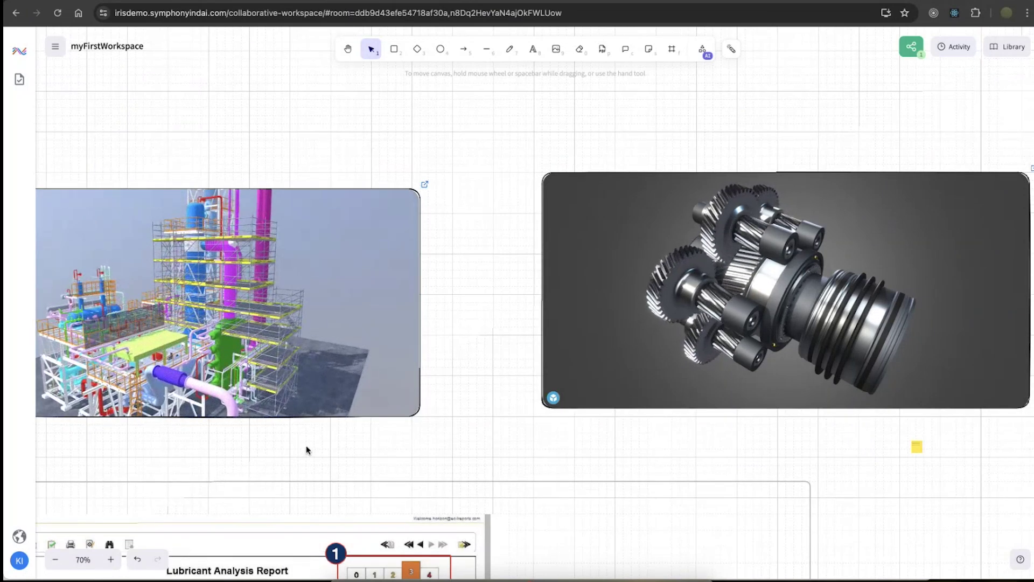
pyautogui.hscroll(-5, 307, 449)
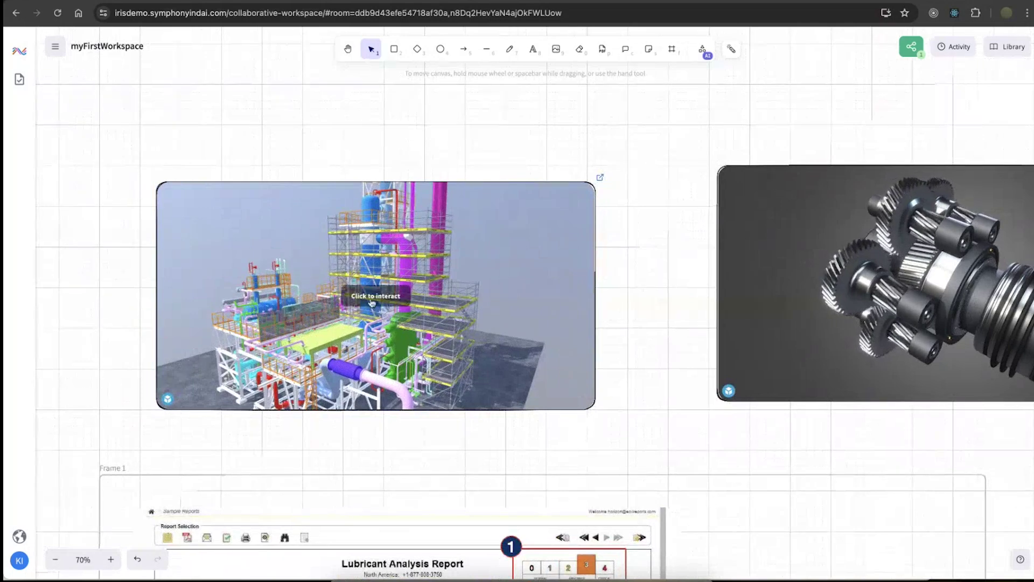
# - Zoom and orbit the plant model to a close, level view of the scaffold tower
pyautogui.click(372, 300)
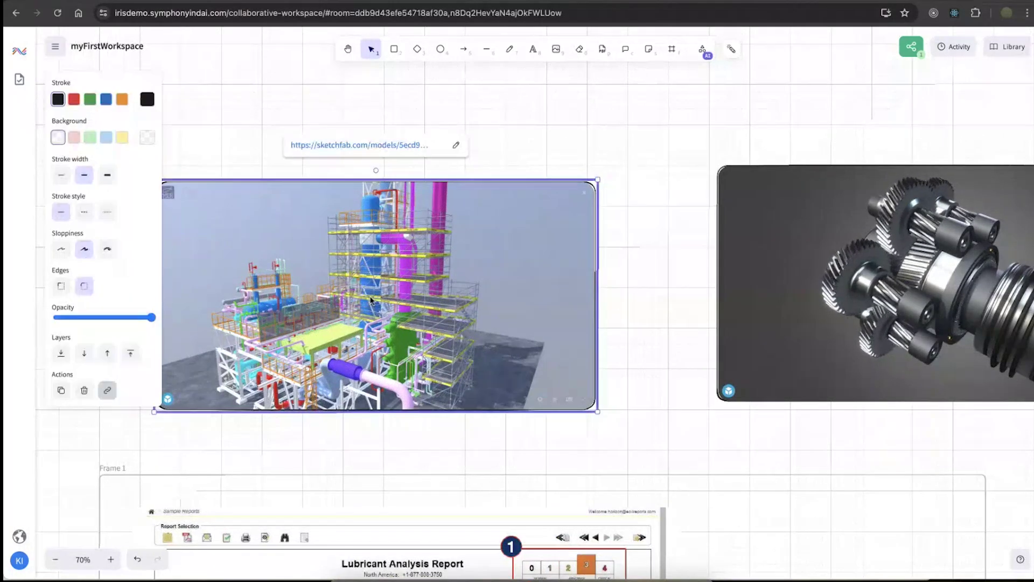
pyautogui.moveTo(371, 300)
pyautogui.mouseDown()
pyautogui.moveTo(360, 320)
pyautogui.moveTo(400, 302)
pyautogui.moveTo(458, 350)
pyautogui.mouseUp()
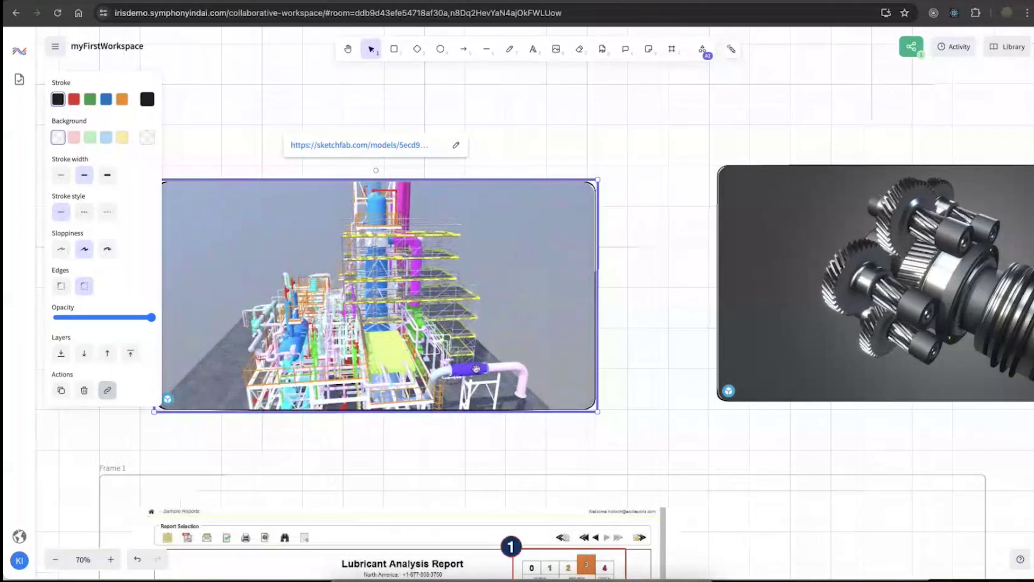
pyautogui.scroll(5, 476, 369)
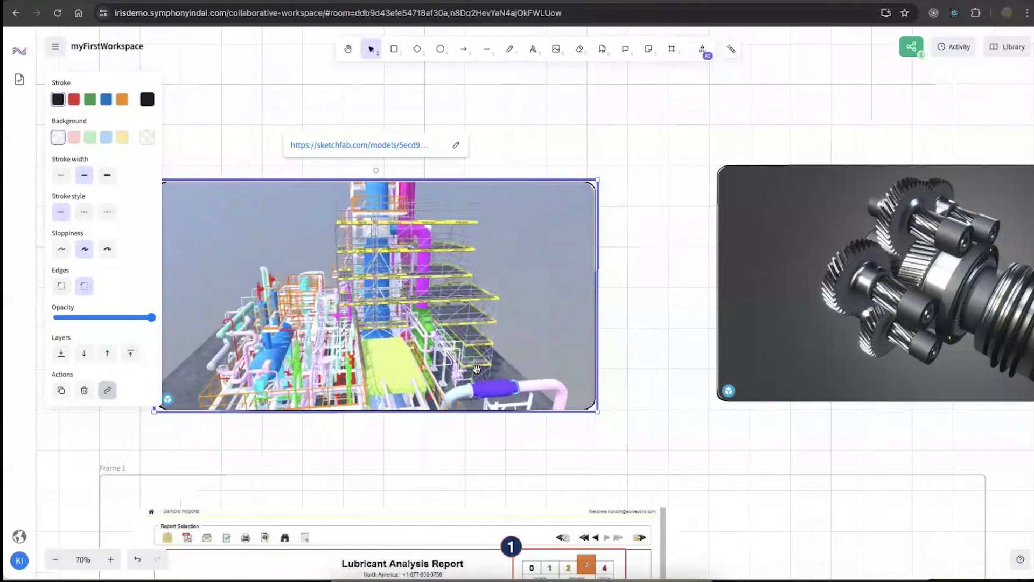
pyautogui.doubleClick(397, 365)
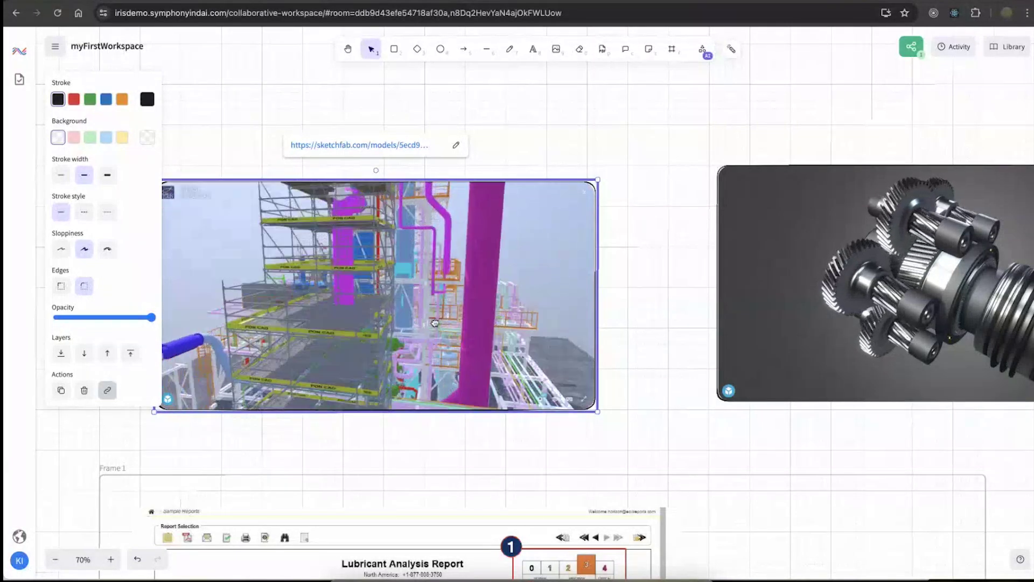
pyautogui.moveTo(460, 303); pyautogui.dragTo(396, 326)
pyautogui.moveTo(383, 326); pyautogui.dragTo(345, 308)
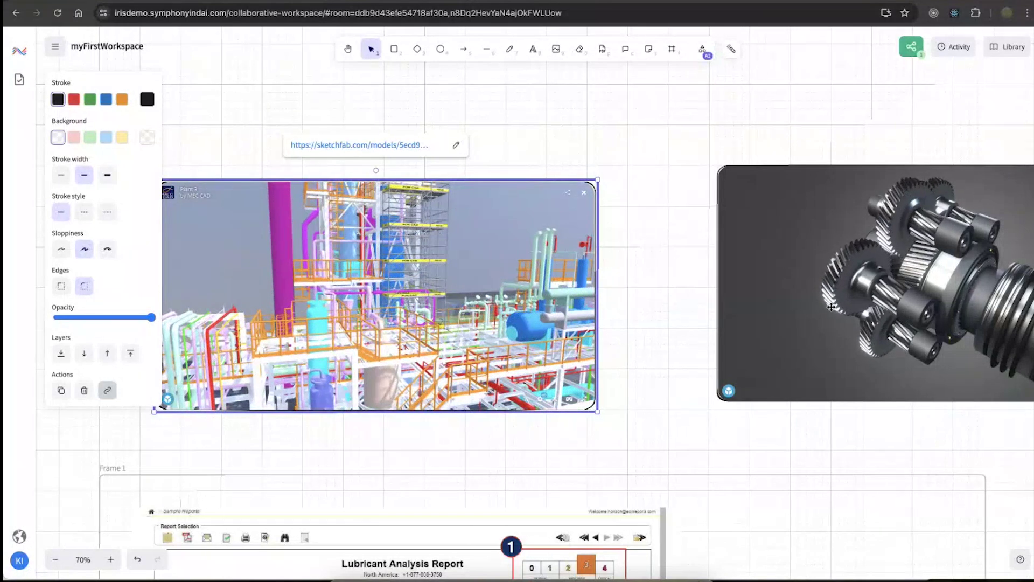
# - Move the gearbox embed closer to the plant model and activate its viewer
pyautogui.hscroll(2, 690, 293)
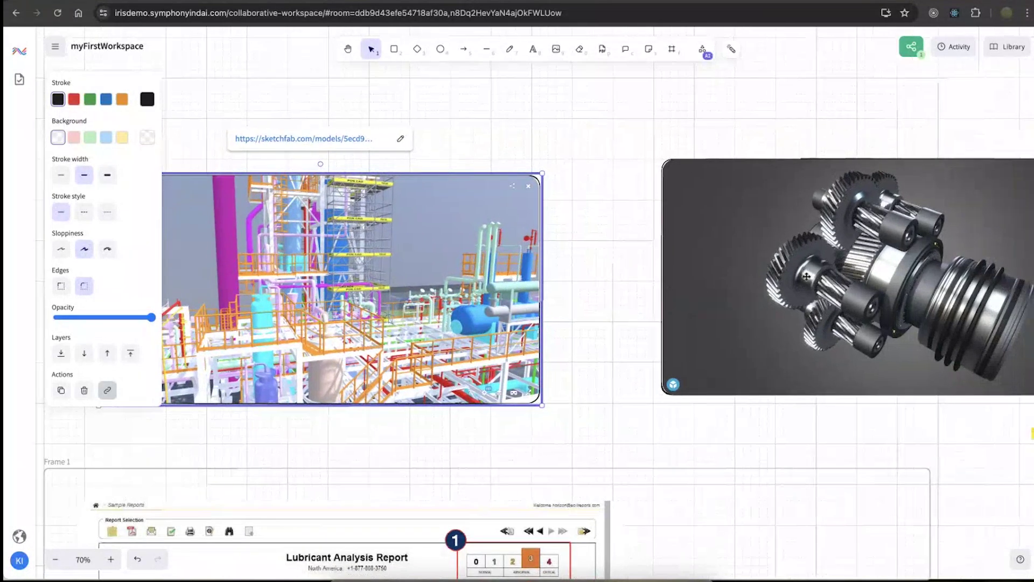
pyautogui.moveTo(205, 295); pyautogui.dragTo(223, 270)
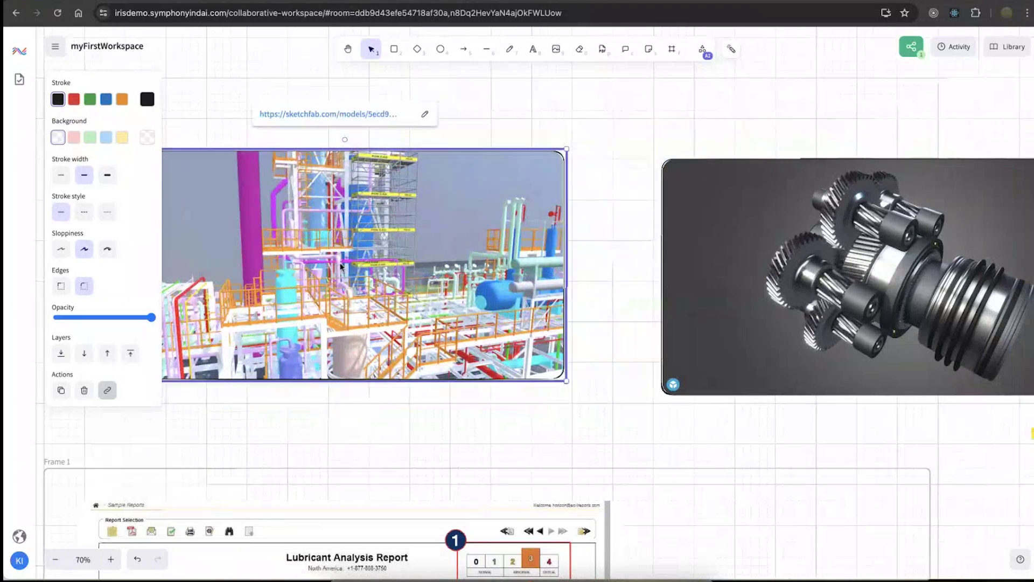
pyautogui.moveTo(865, 274); pyautogui.dragTo(800, 270)
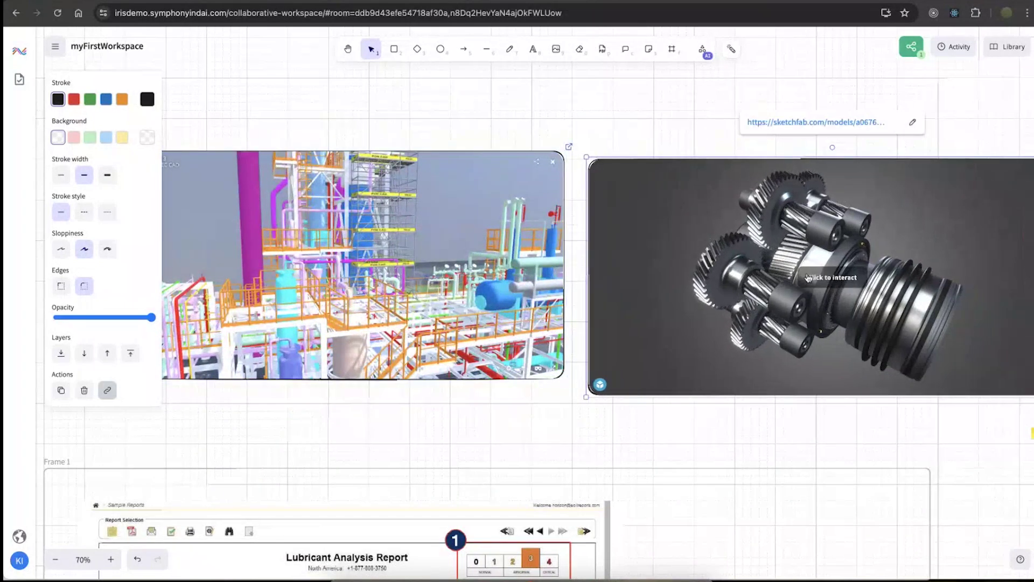
pyautogui.click(819, 282)
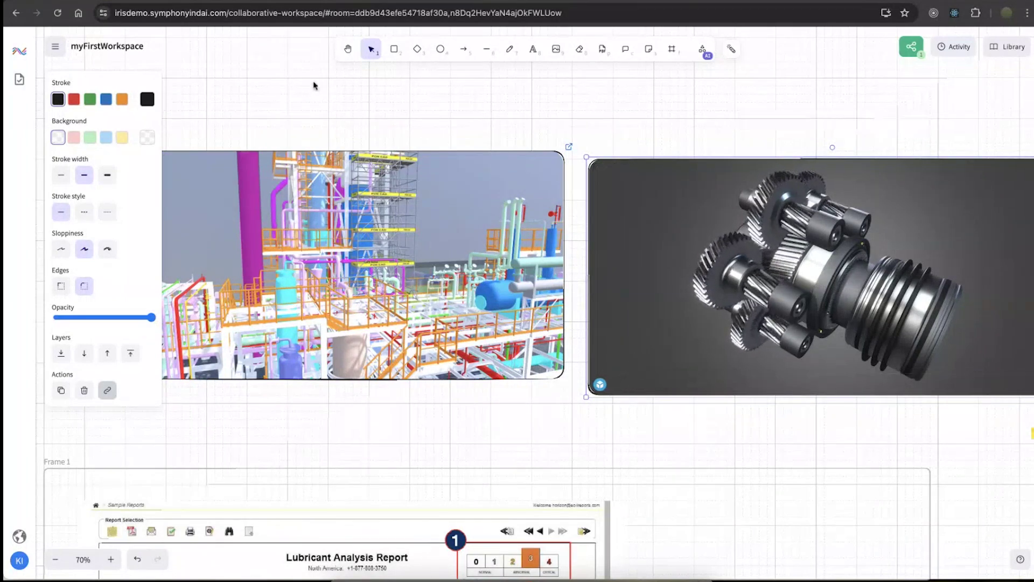
pyautogui.click(58, 49)
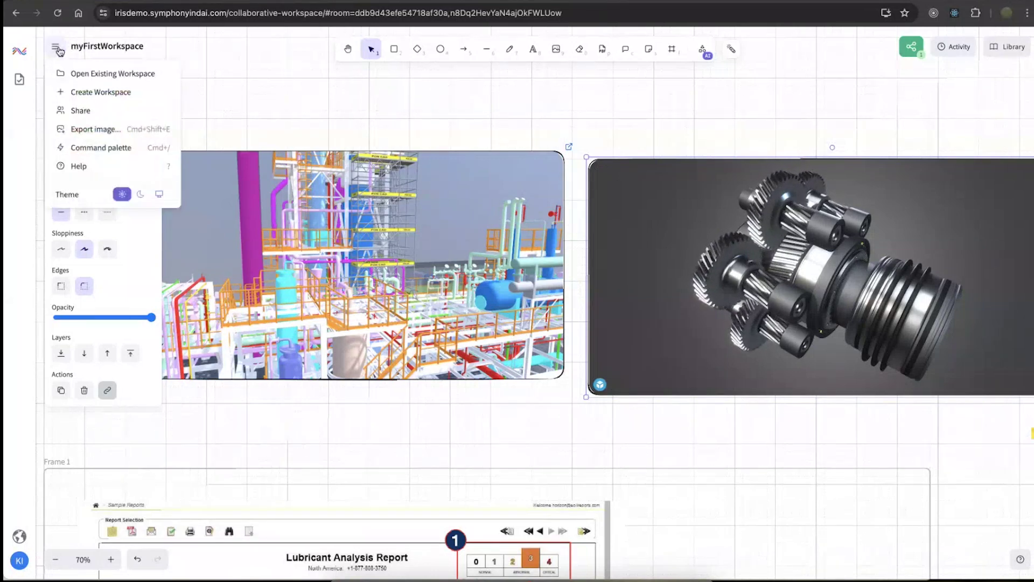
# - Reopen the WebinarDemo workspace and scroll back to its content
pyautogui.click(101, 74)
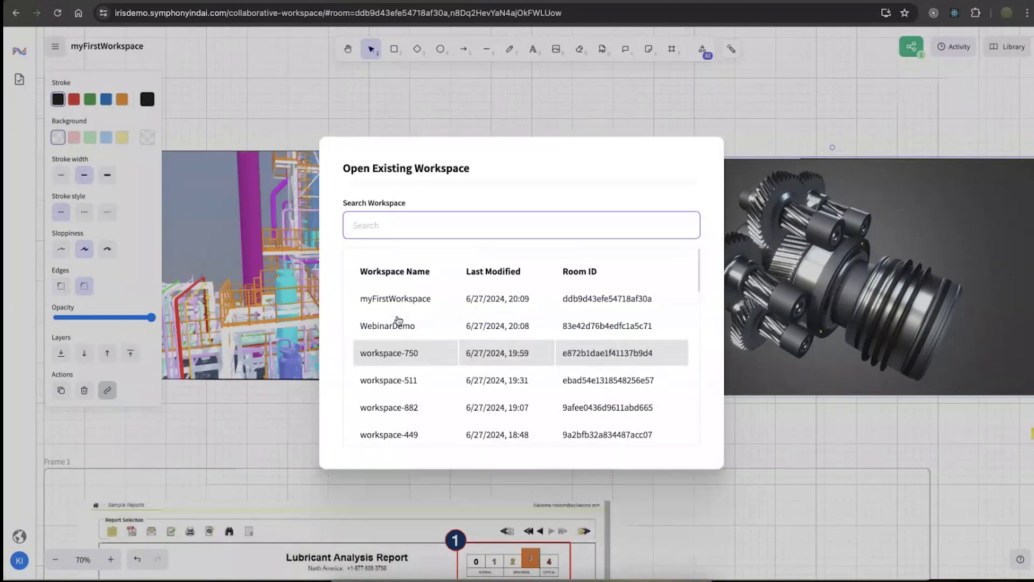
pyautogui.click(405, 330)
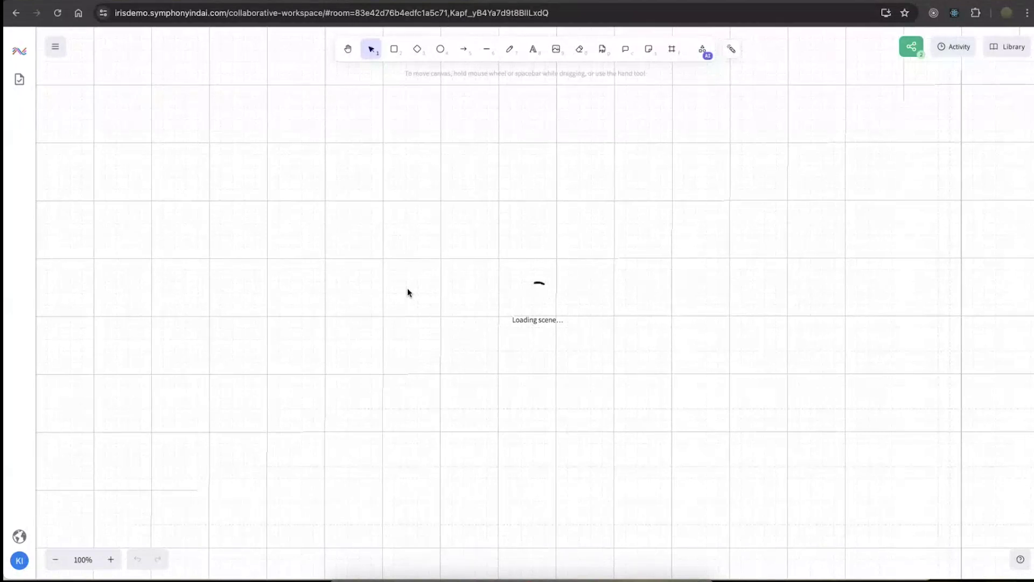
pyautogui.click(530, 551)
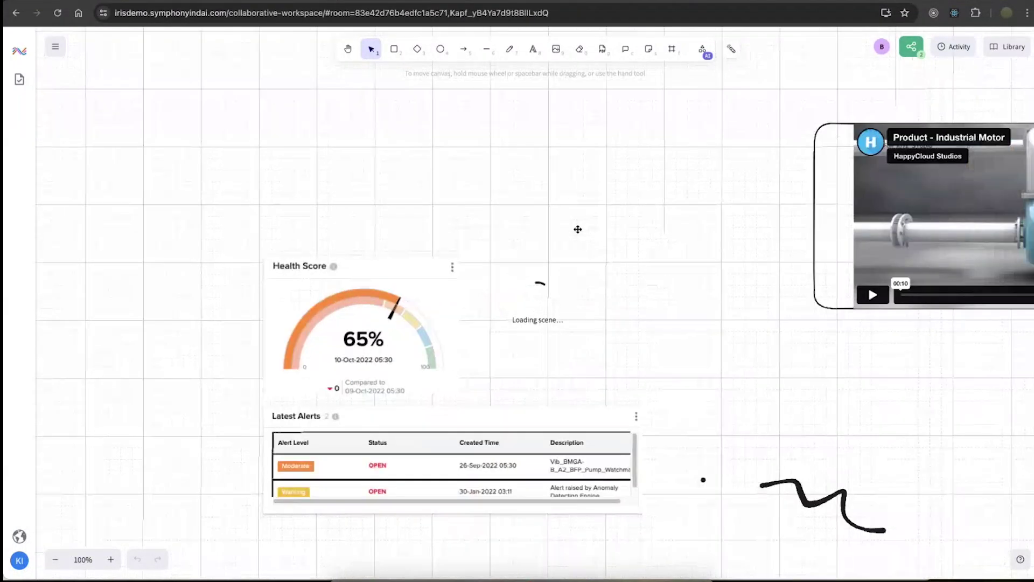
# - Zoom out to 81% and pan to the Pie Chart Example and risk-level diagram
pyautogui.scroll(-3, 577, 230)
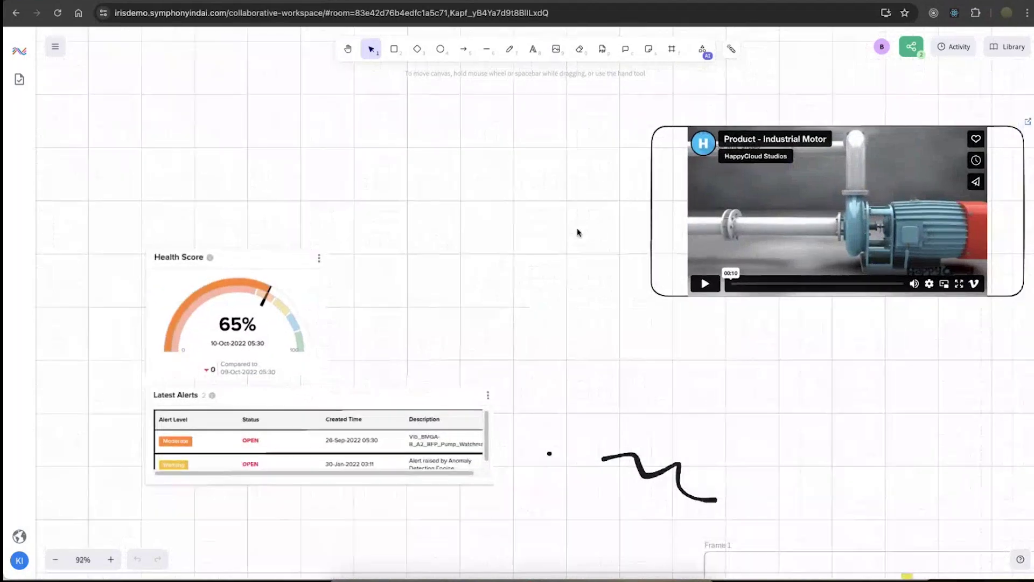
pyautogui.hscroll(8, 578, 232)
pyautogui.scroll(-5, 577, 232)
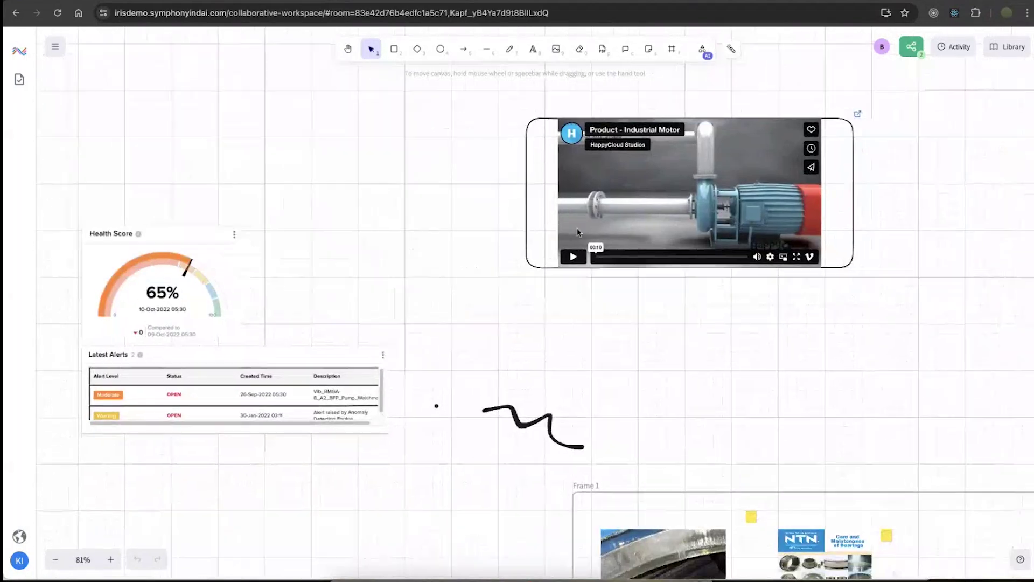
pyautogui.hscroll(10, 577, 232)
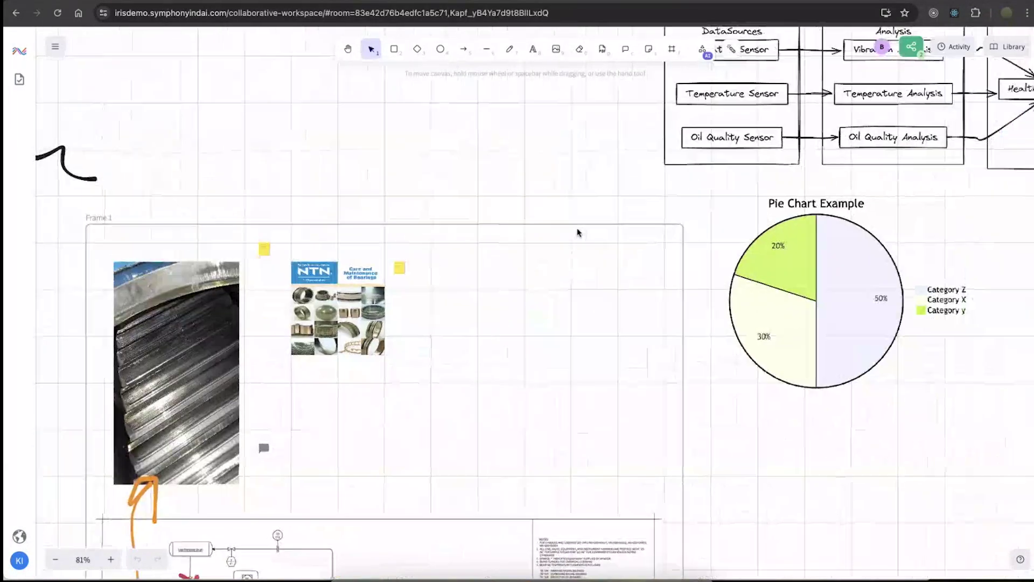
pyautogui.scroll(-1, 578, 232)
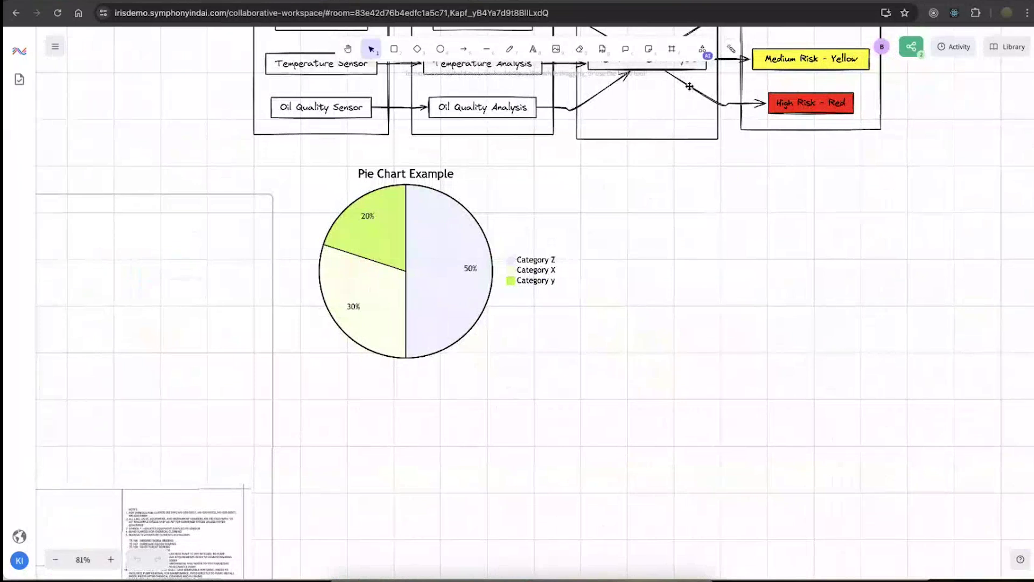
# - Look through the AI extra tools list, then open the shape Library panel
pyautogui.click(702, 49)
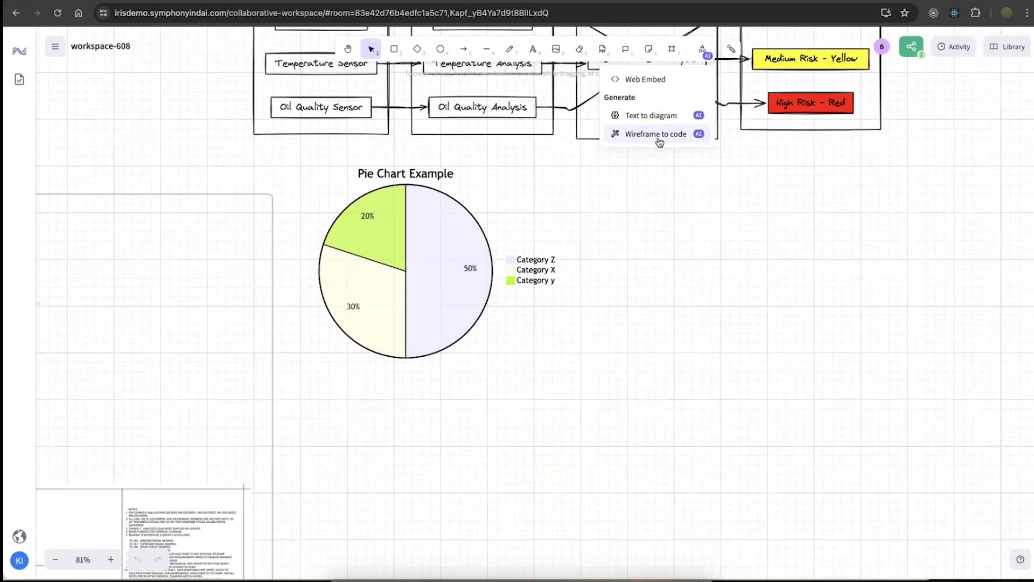
pyautogui.click(589, 346)
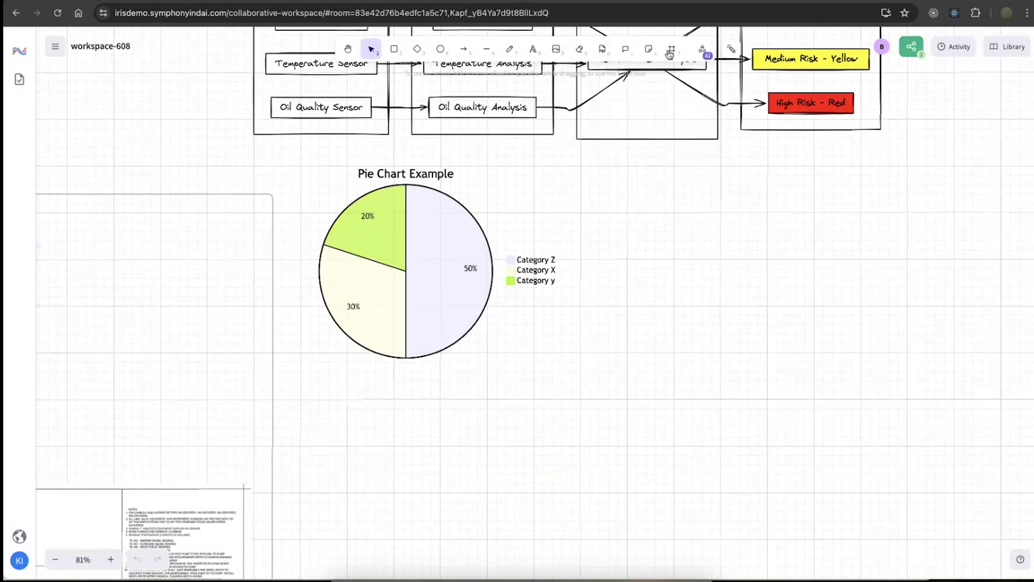
pyautogui.click(1015, 51)
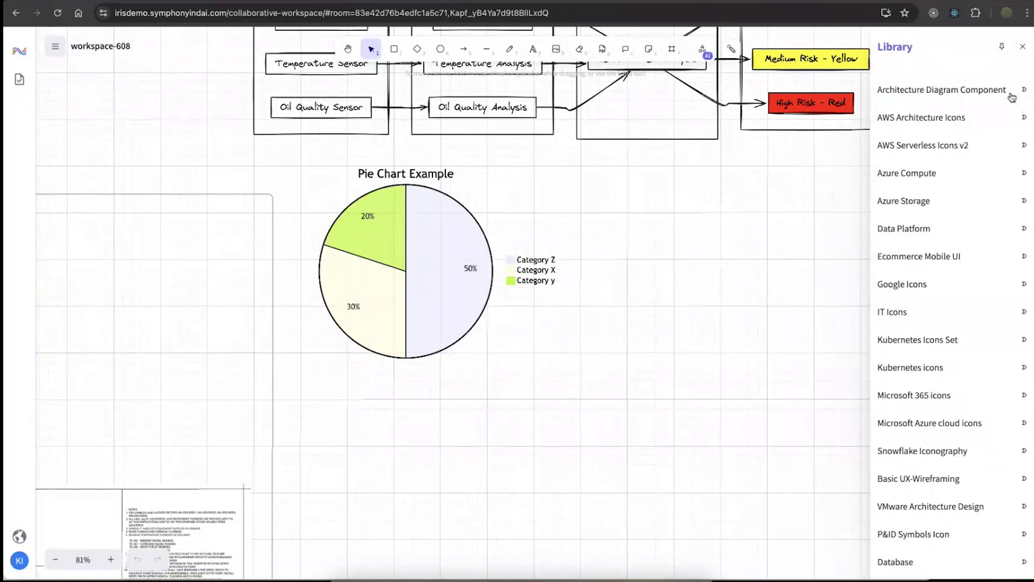
pyautogui.click(1024, 92)
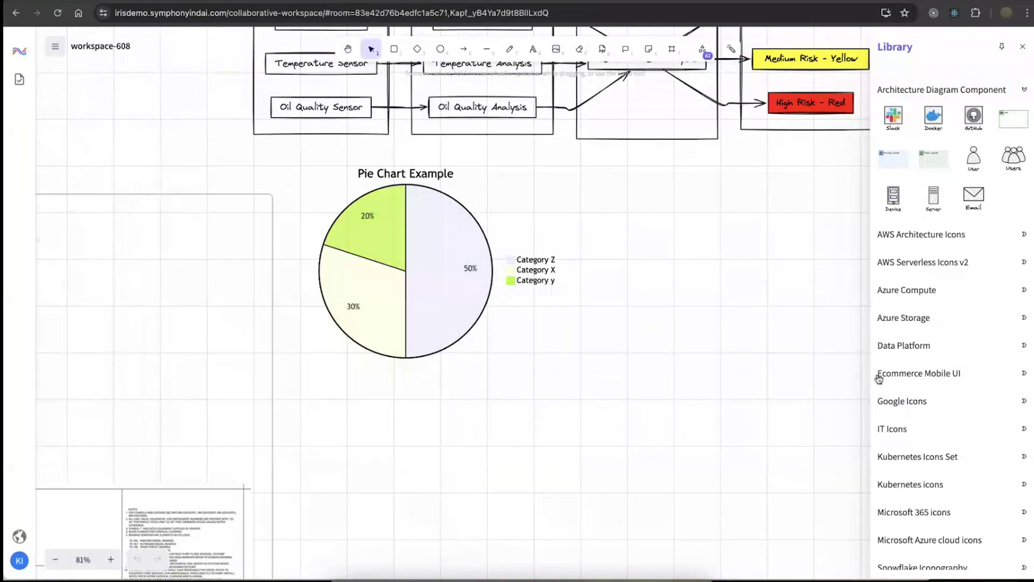
pyautogui.click(897, 515)
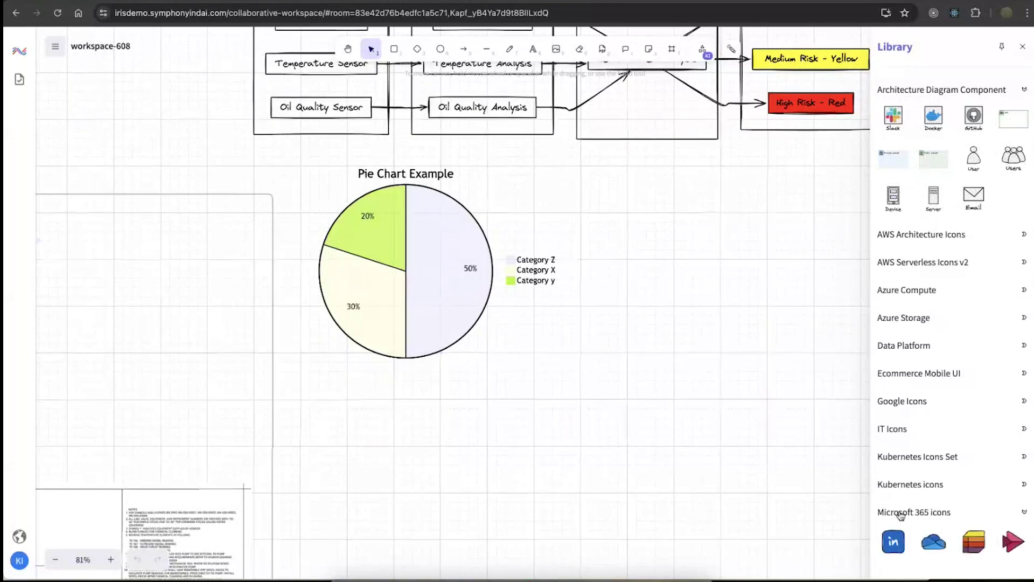
pyautogui.scroll(-10, 900, 515)
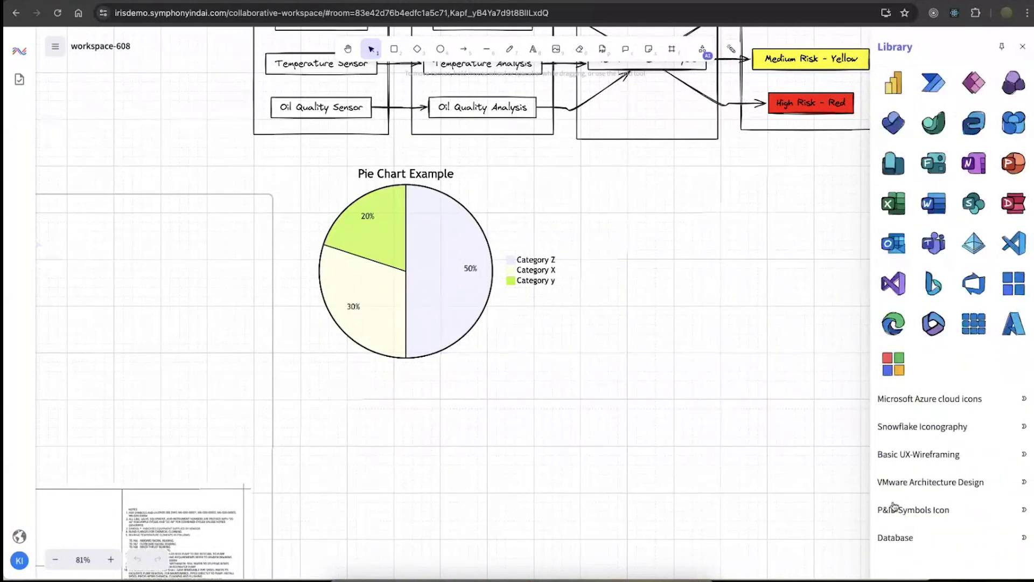
pyautogui.click(903, 455)
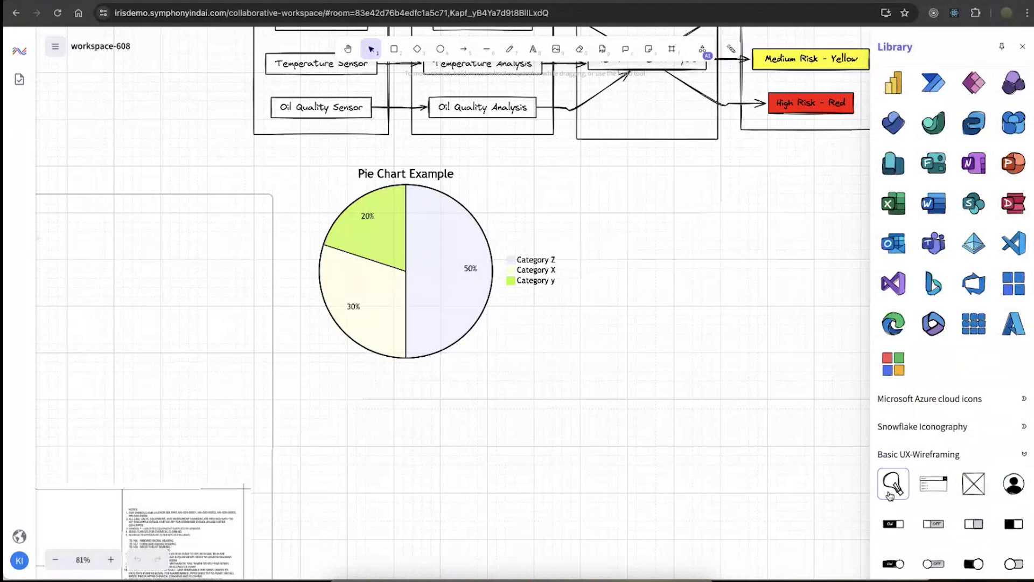
pyautogui.scroll(-4, 894, 493)
pyautogui.scroll(5, 891, 496)
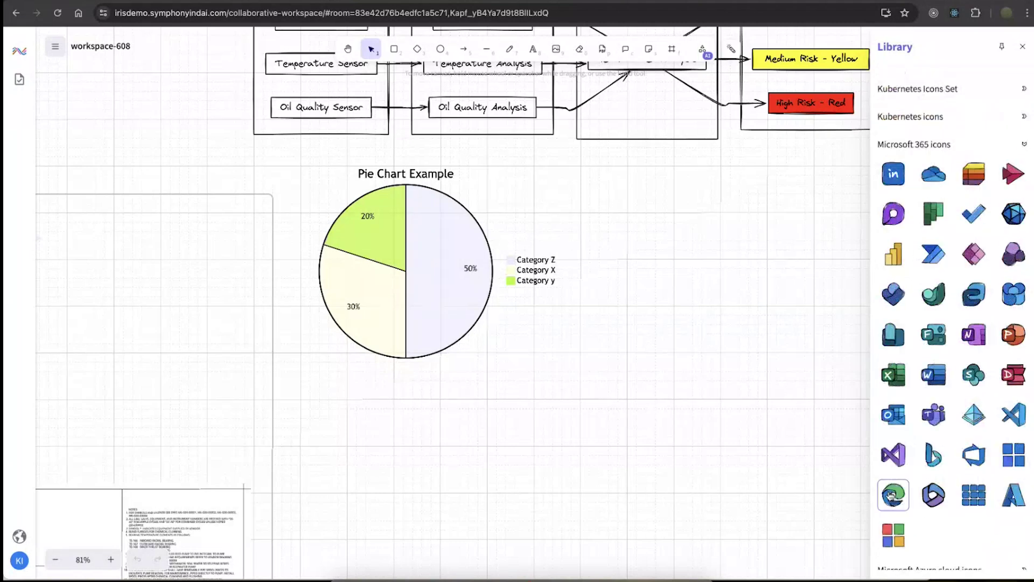
pyautogui.scroll(-10, 891, 496)
pyautogui.scroll(-3, 890, 495)
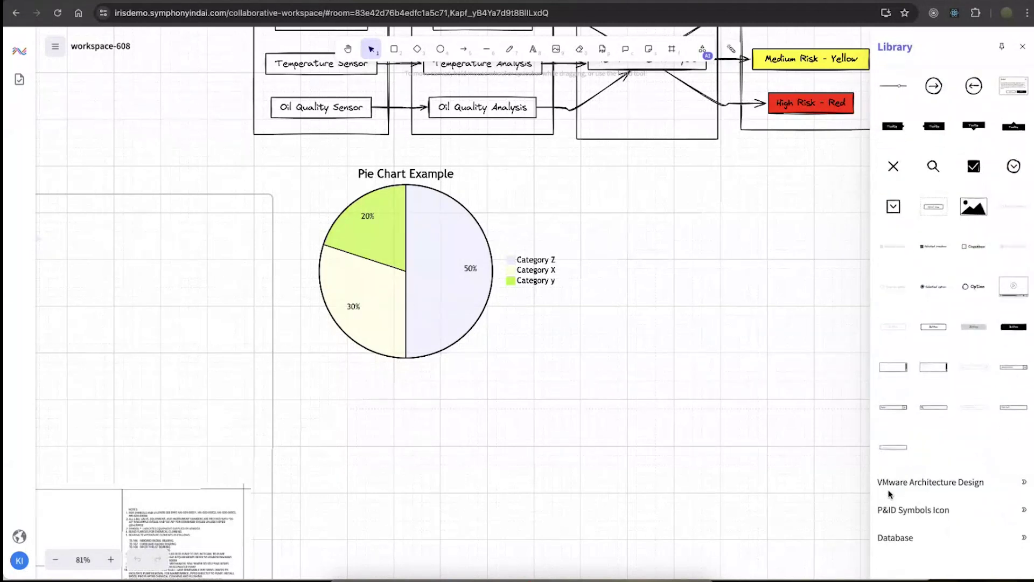
pyautogui.click(722, 426)
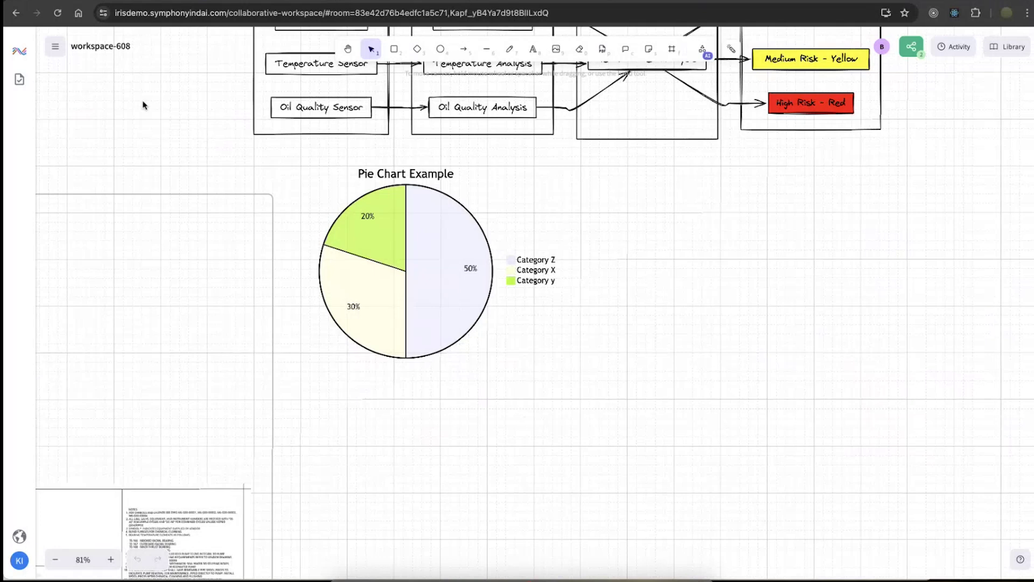
# - Switch the workspace to the dark theme and back to light, then open Export image
pyautogui.click(55, 51)
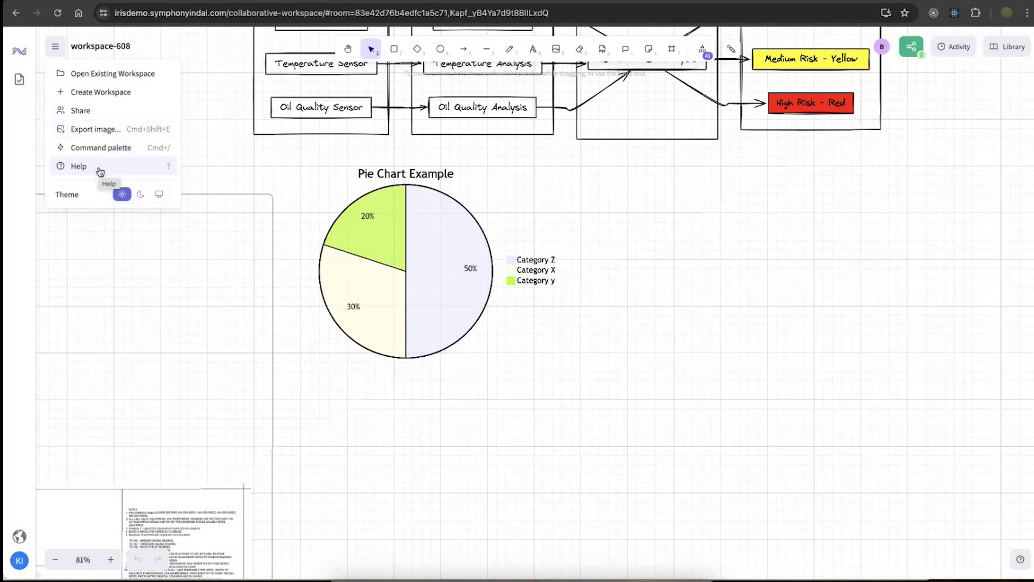
pyautogui.click(141, 197)
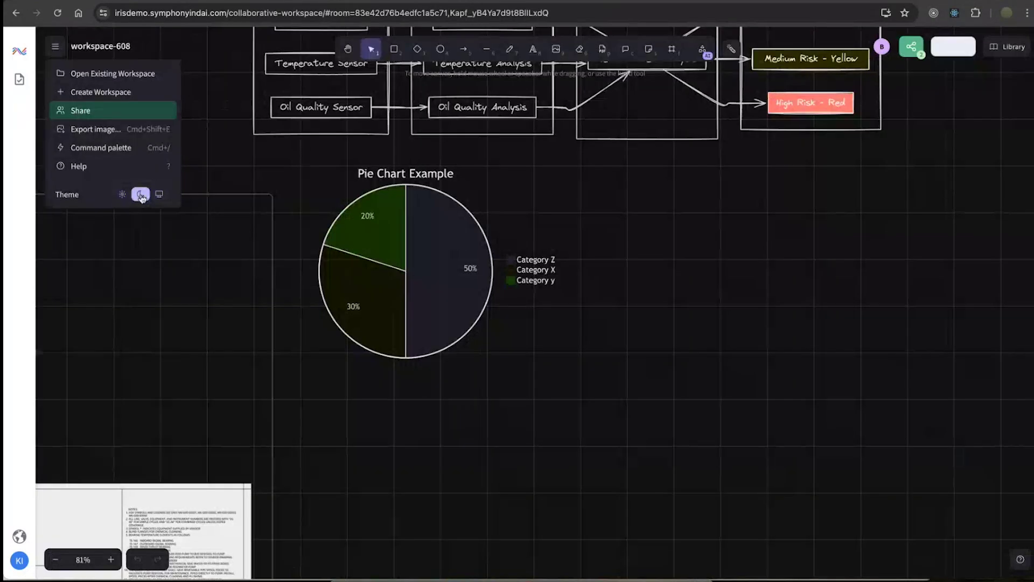
pyautogui.click(122, 195)
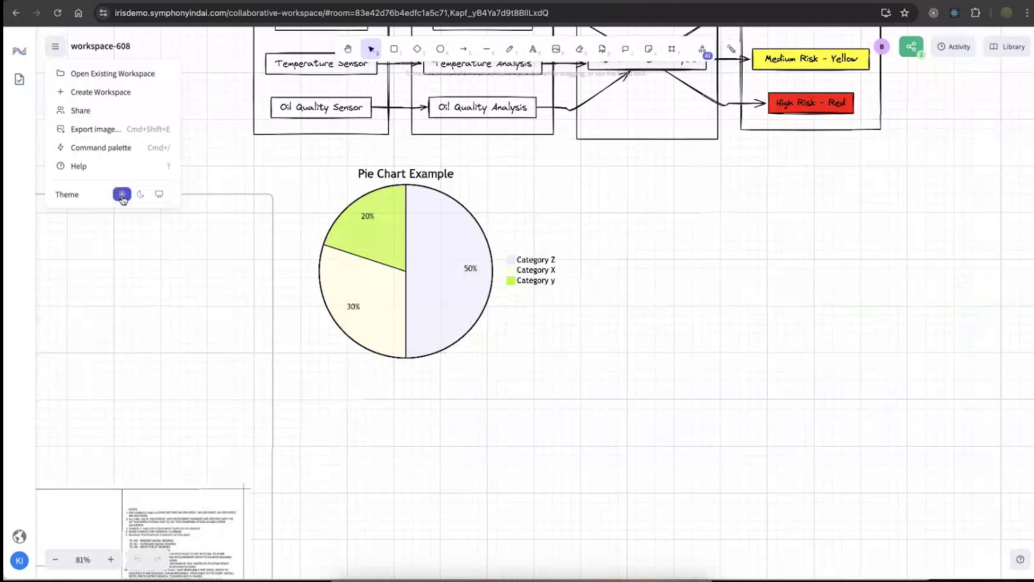
pyautogui.click(96, 130)
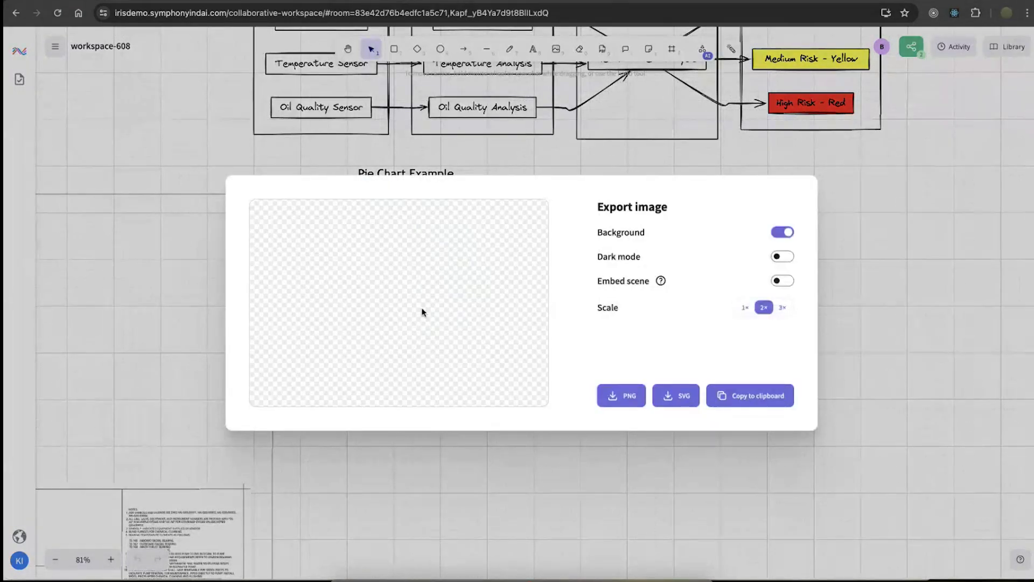